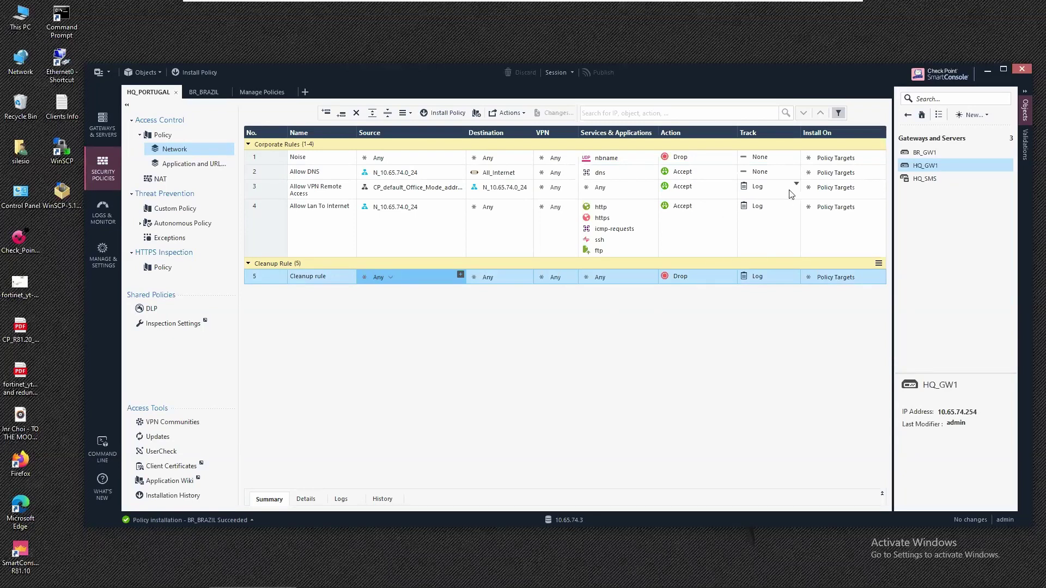
{"action": "double_click", "coordinate": [910, 164]}
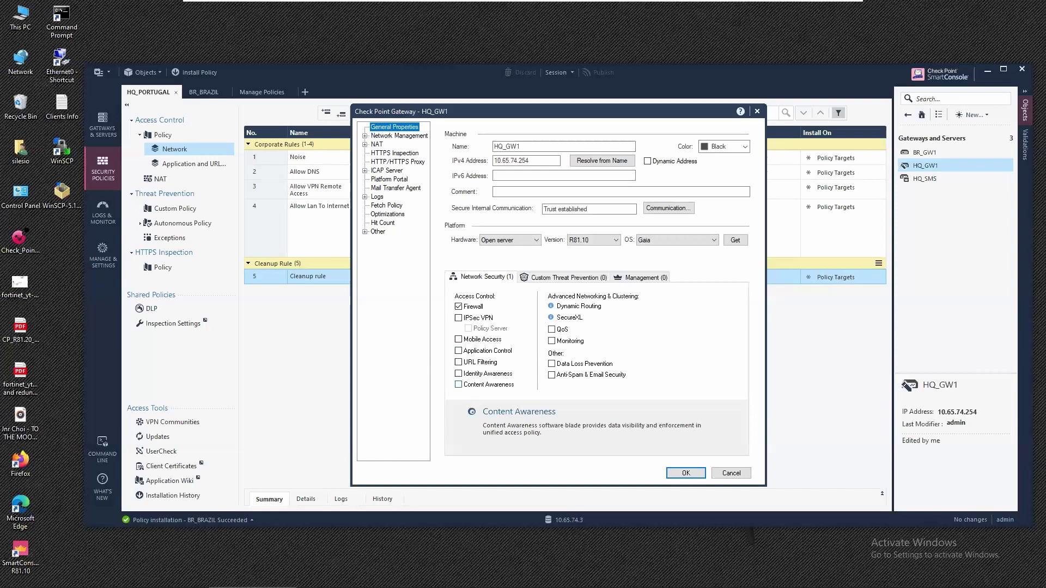
{"action": "left_click", "coordinate": [731, 472]}
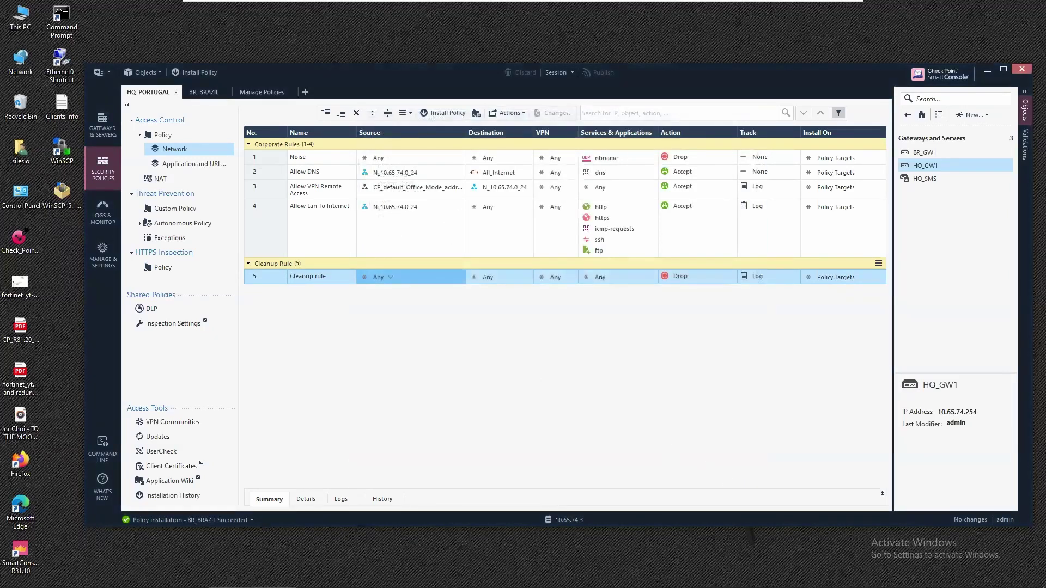
{"action": "double_click", "coordinate": [18, 464]}
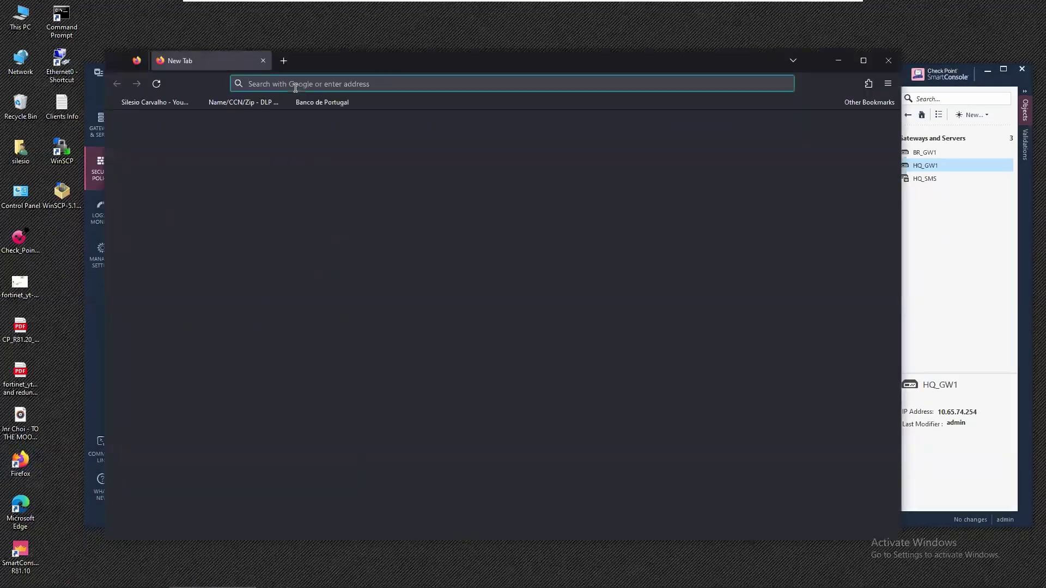
{"action": "type", "text": "http://"}
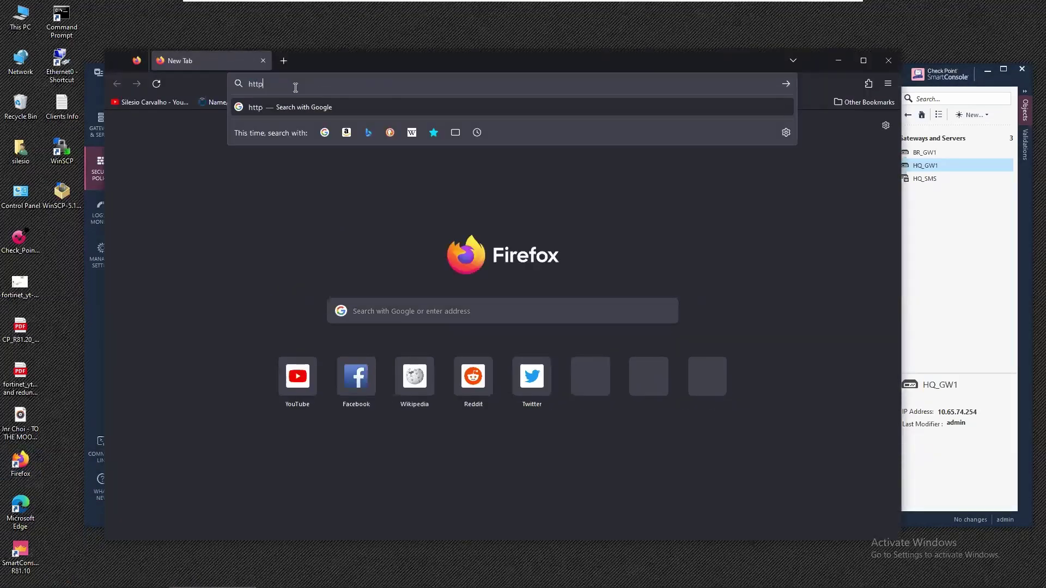
{"action": "type", "text": "1.65.76.2"}
{"action": "key", "text": "Return"}
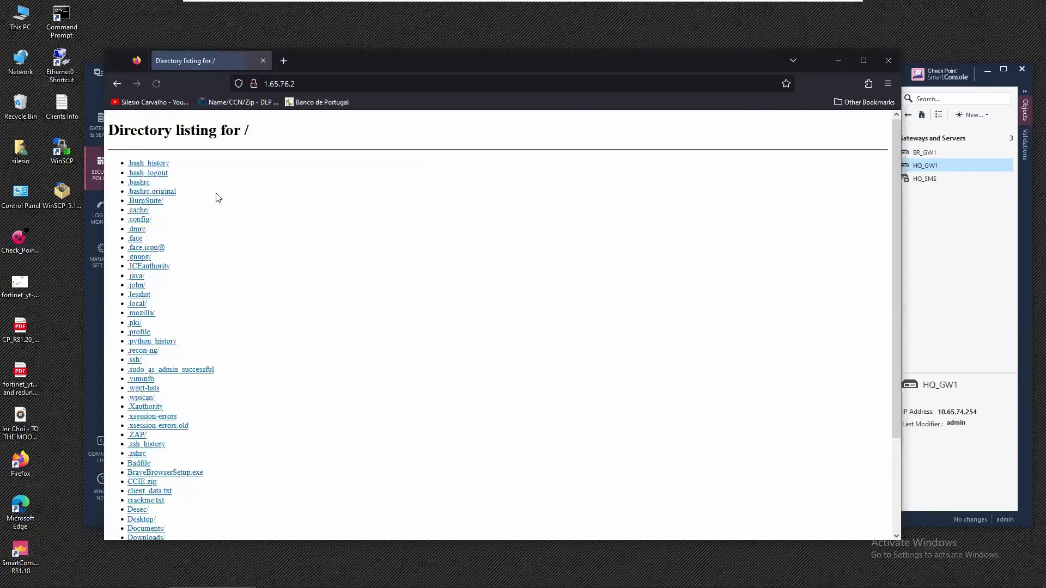
Check that the Leak Documents folder is empty, then return to the server's root listing.
{"action": "scroll", "coordinate": [349, 274], "scroll_direction": "down", "scroll_amount": 3}
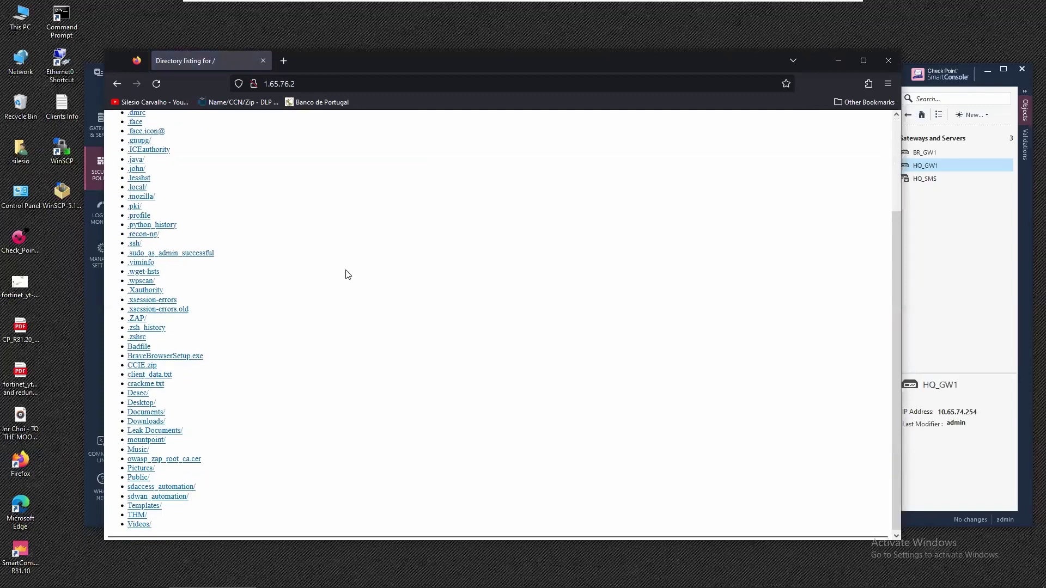
{"action": "scroll", "coordinate": [348, 274], "scroll_direction": "up", "scroll_amount": 3}
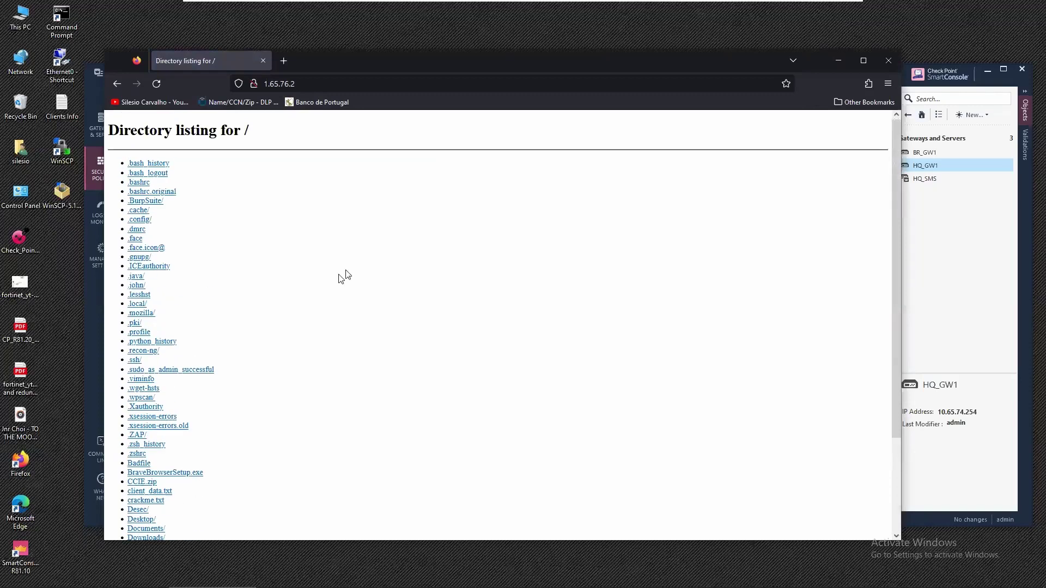
{"action": "scroll", "coordinate": [344, 275], "scroll_direction": "down", "scroll_amount": 3}
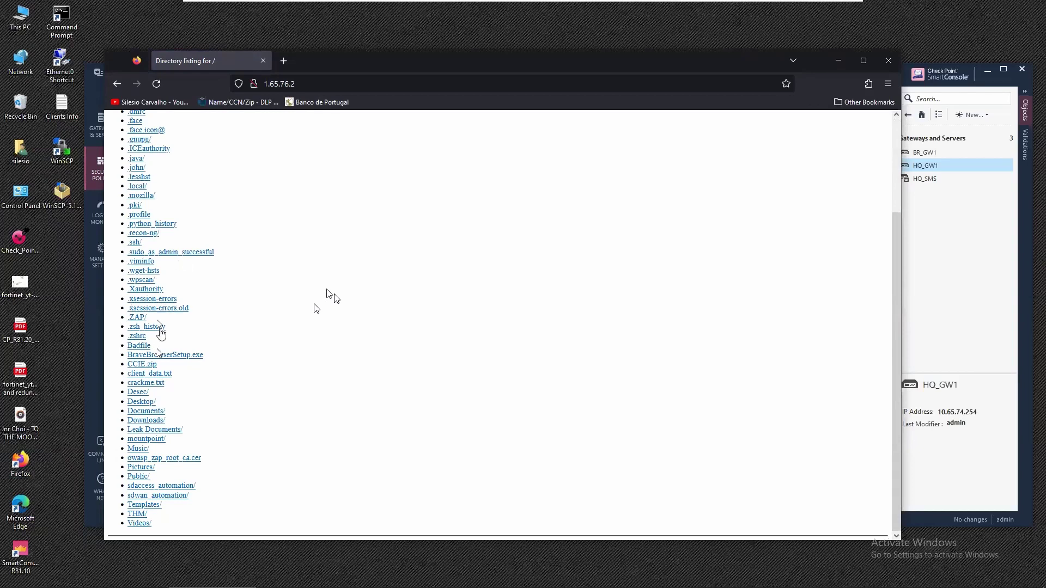
{"action": "left_click", "coordinate": [166, 431]}
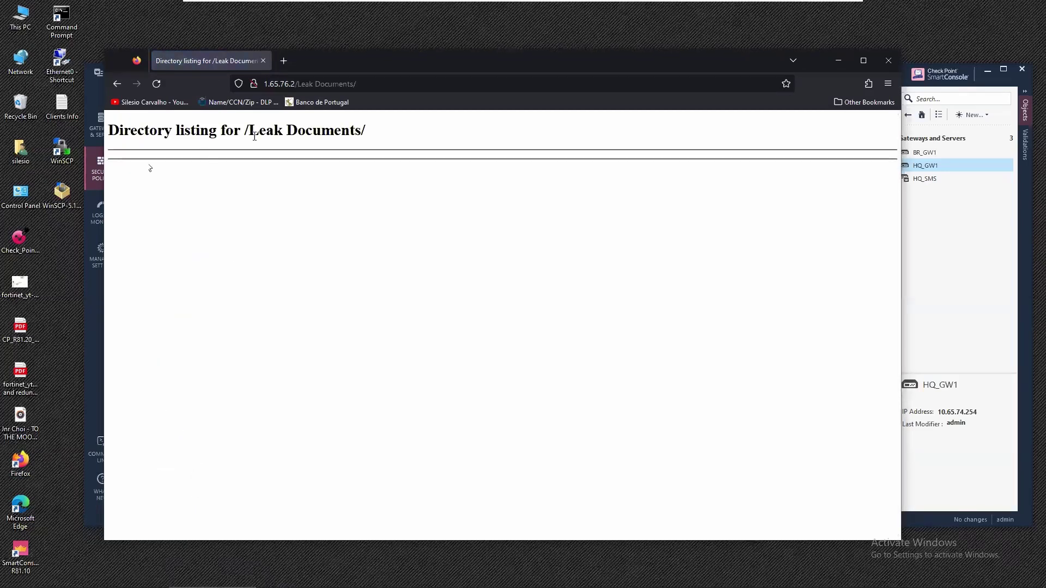
{"action": "left_click", "coordinate": [118, 84]}
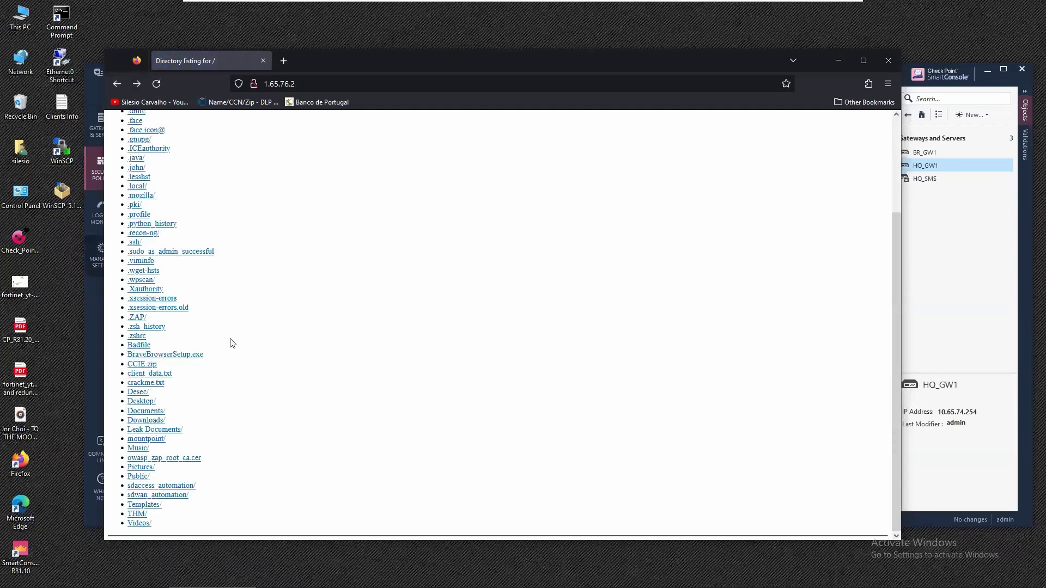
{"action": "left_click", "coordinate": [62, 150]}
Log in to 1.65.76.2 over FTP with the account's user name and password.
{"action": "double_click", "coordinate": [61, 148]}
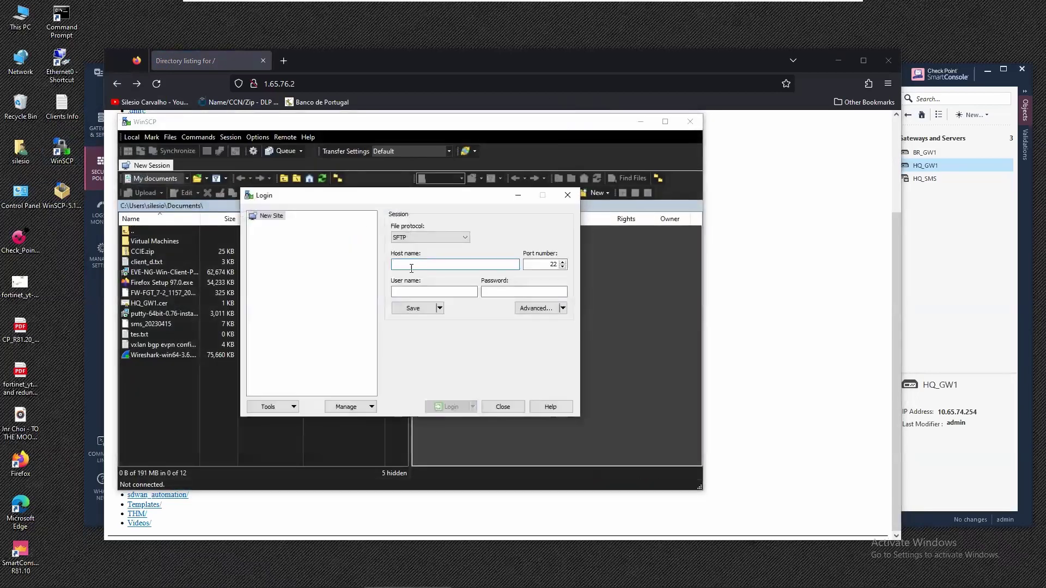
{"action": "left_click", "coordinate": [441, 237]}
{"action": "left_click", "coordinate": [440, 261]}
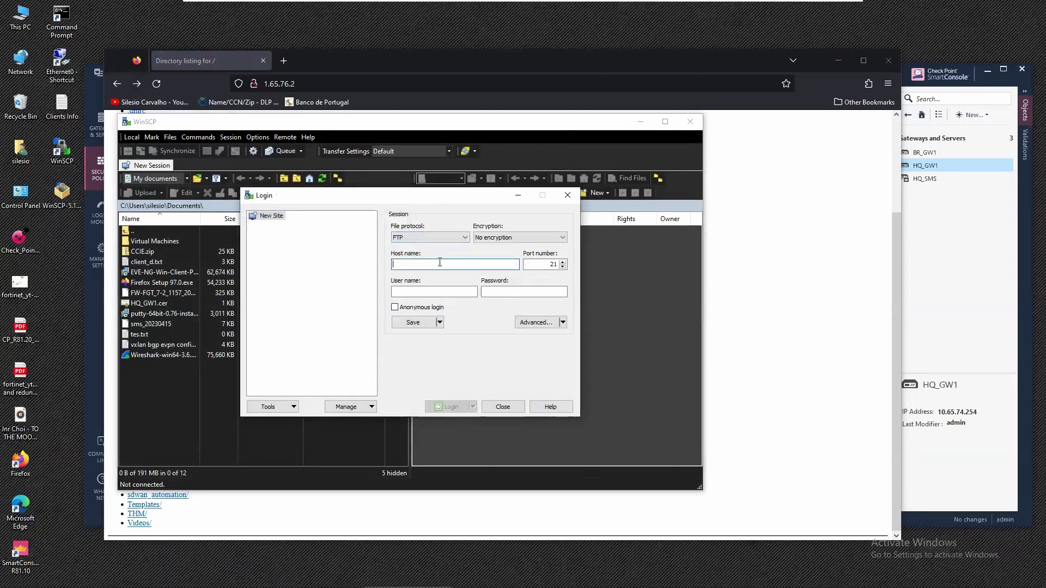
{"action": "type", "text": "1.65.76.2"}
{"action": "key", "text": "Tab"}
{"action": "key", "text": "Tab"}
{"action": "type", "text": "kali"}
{"action": "key", "text": "Tab"}
{"action": "type", "text": "kali"}
{"action": "key", "text": "Return"}
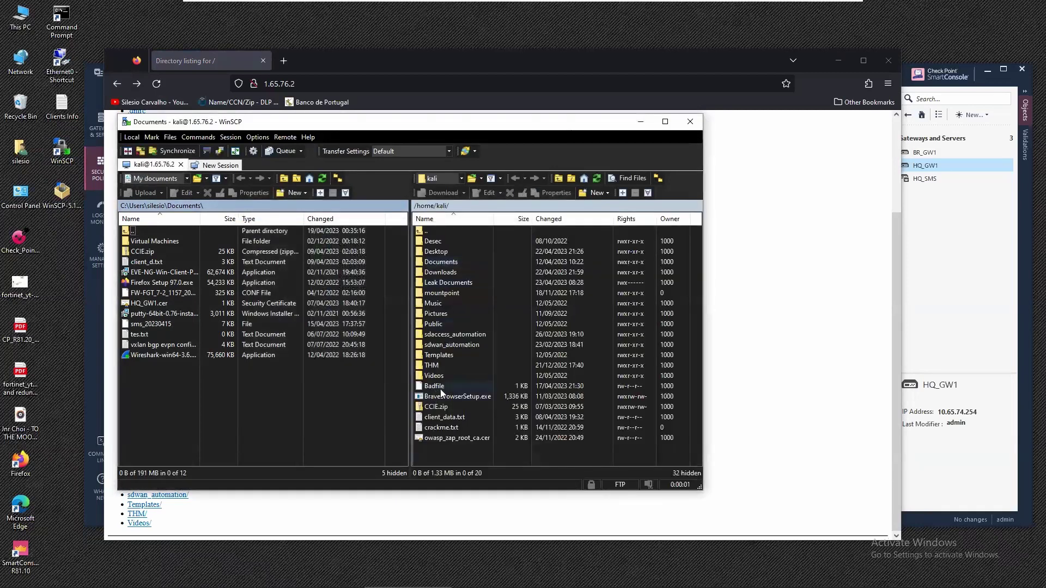
Open the remote Leak Documents folder, go back up to home, and reopen it.
{"action": "double_click", "coordinate": [440, 282]}
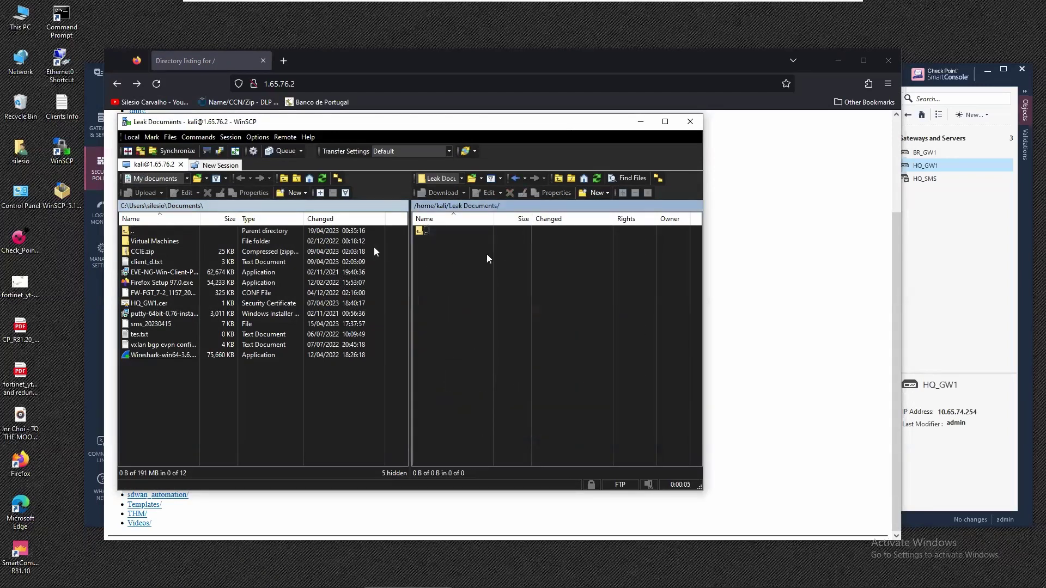
{"action": "double_click", "coordinate": [422, 232]}
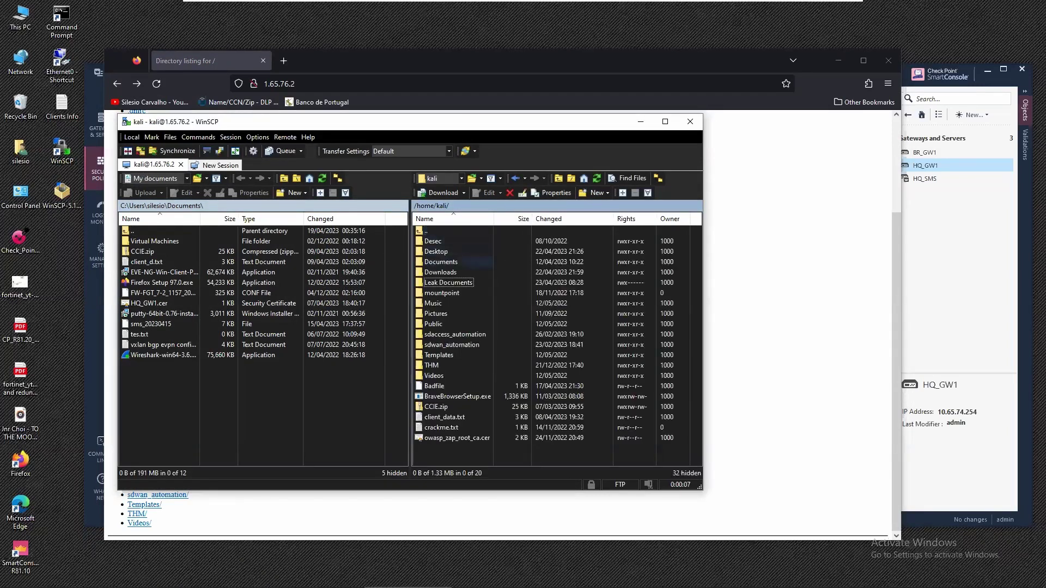
{"action": "double_click", "coordinate": [433, 282]}
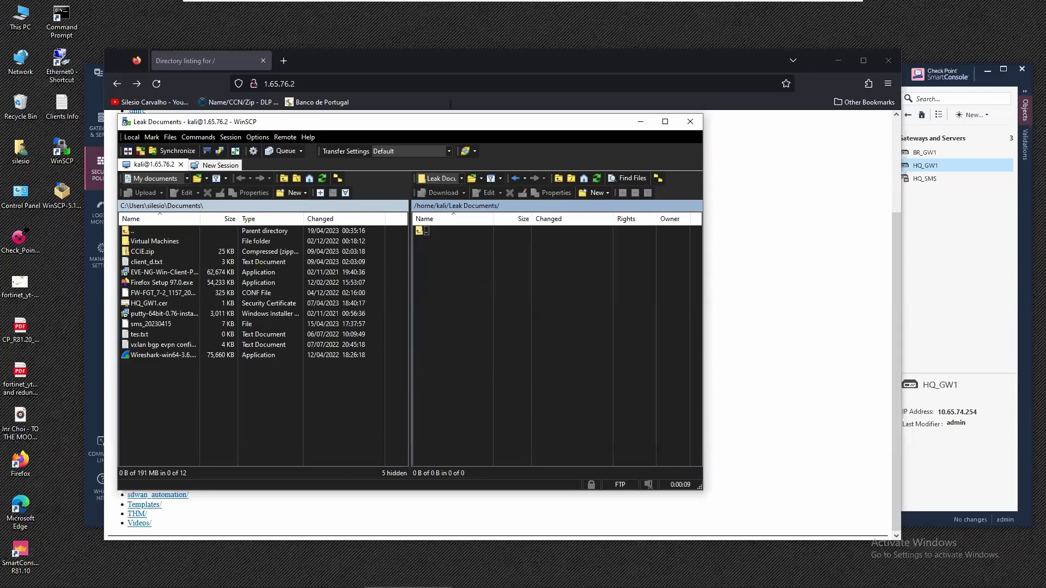
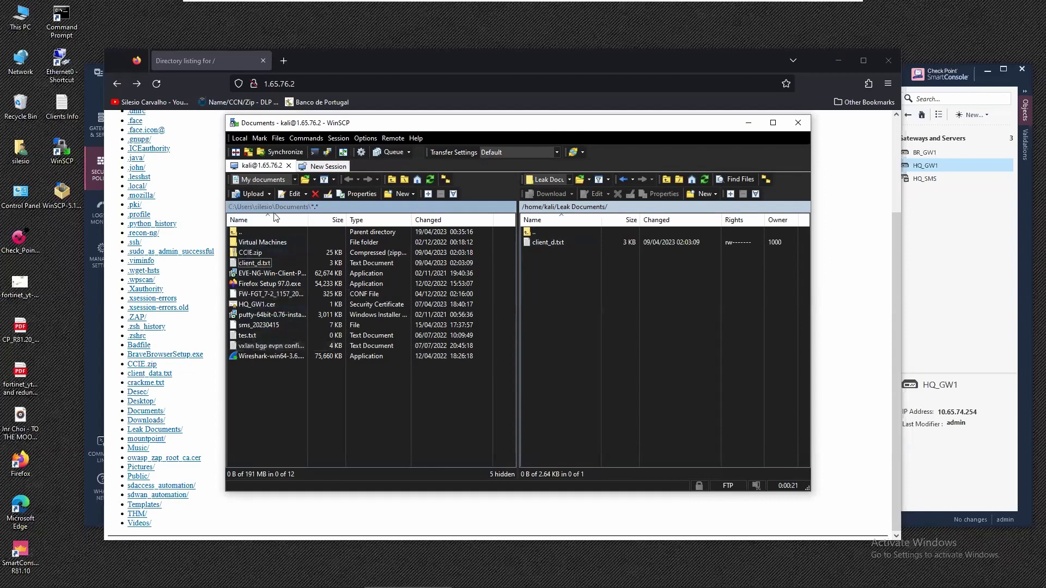
Switch the local pane to Downloads and copy CCSA_Overview_Flyer PDF into remote Leak Documents.
{"action": "left_click", "coordinate": [243, 232]}
{"action": "key", "text": "Return"}
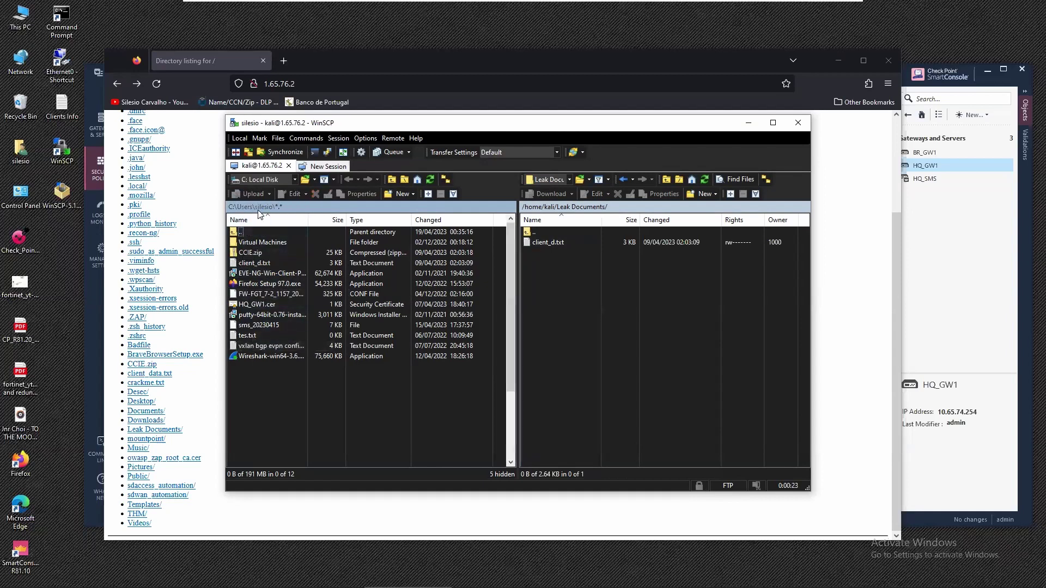
{"action": "double_click", "coordinate": [251, 294]}
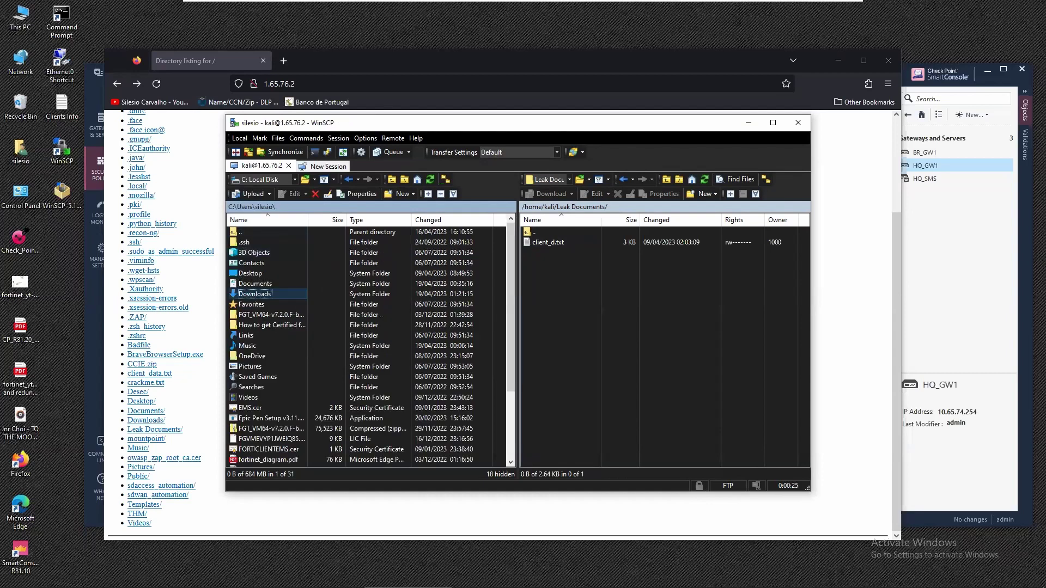
{"action": "left_click_drag", "start_coordinate": [266, 263], "coordinate": [550, 308]}
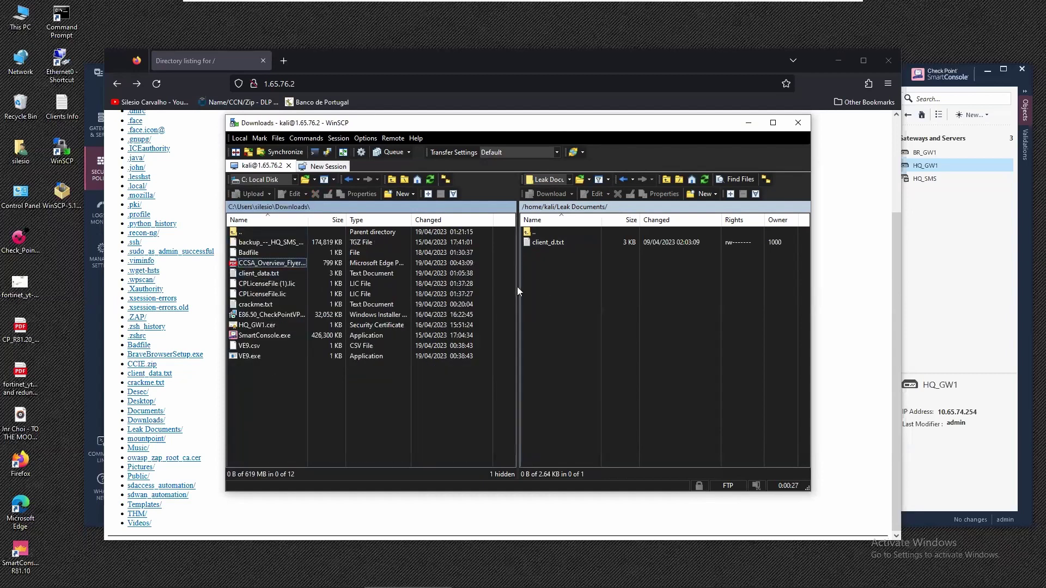
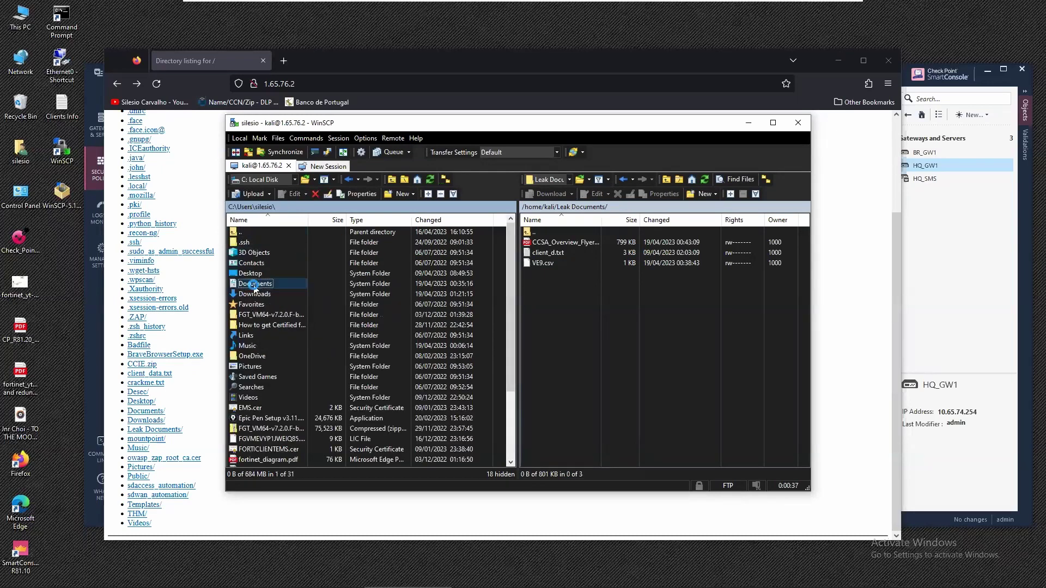
Open the local Documents folder and copy CCIE.zip into the remote Leak Documents folder.
{"action": "double_click", "coordinate": [255, 285]}
{"action": "left_click_drag", "start_coordinate": [249, 254], "coordinate": [589, 308]}
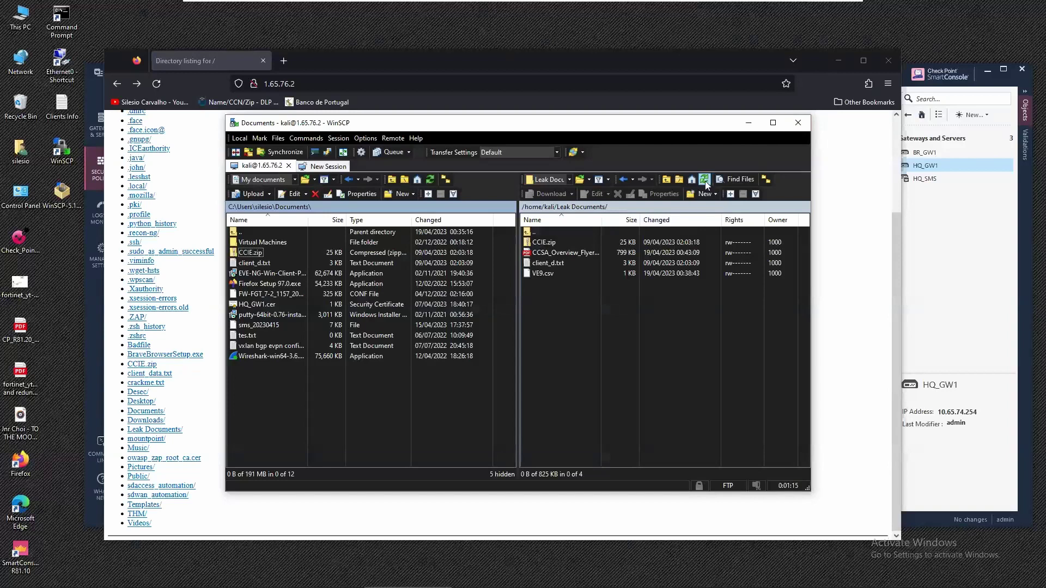
Terminate the WinSCP FTP session, close WinSCP, and bring SmartConsole to the front.
{"action": "left_click", "coordinate": [705, 181]}
{"action": "left_click", "coordinate": [799, 123]}
{"action": "left_click", "coordinate": [524, 335]}
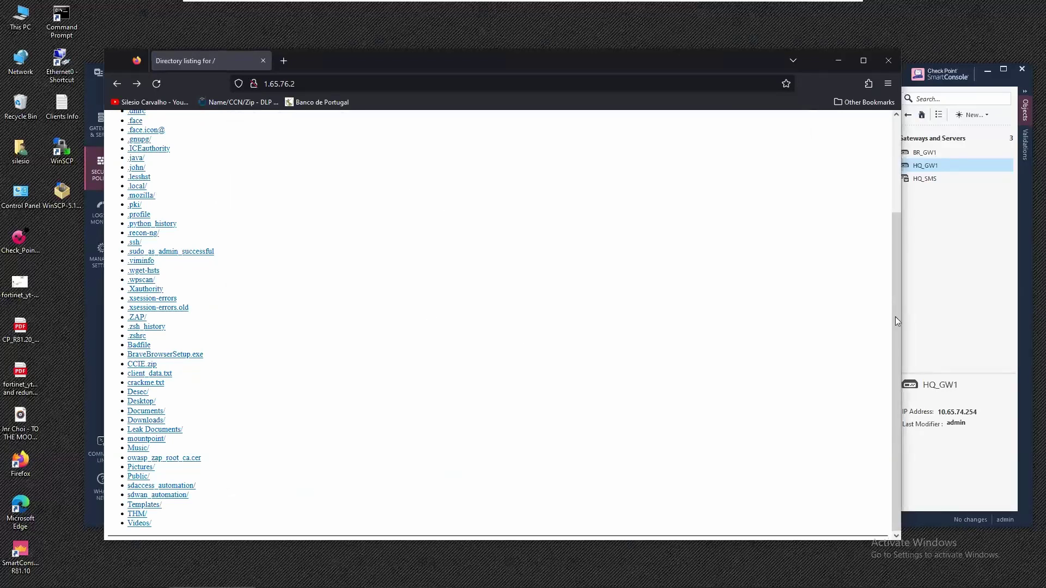
{"action": "left_click", "coordinate": [994, 304]}
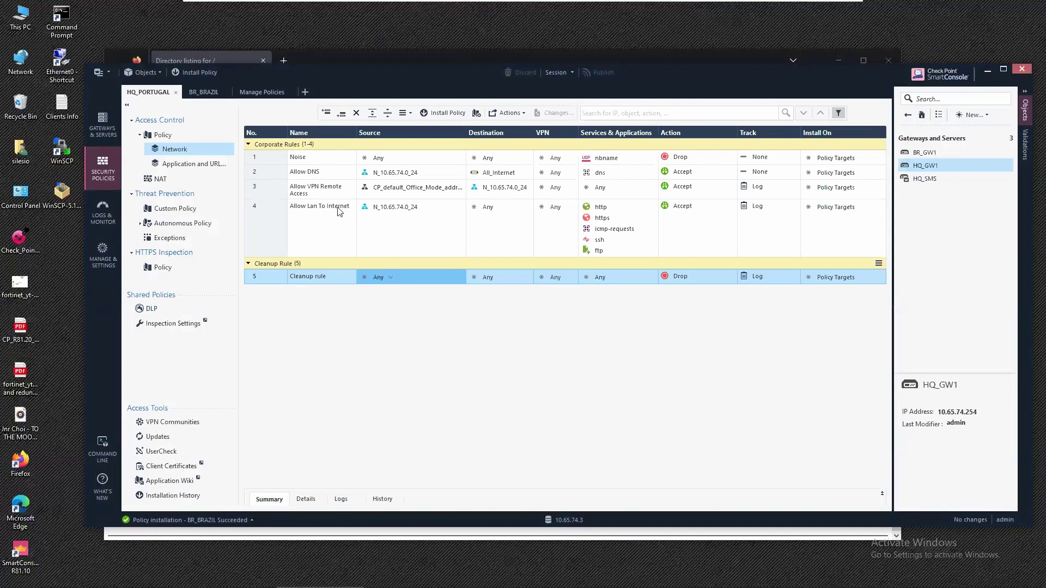
Review the HQ_PORTUGAL and BR_BRAZIL rulebases, then tick Data Loss Prevention for HQ_GW1.
{"action": "mouse_move", "coordinate": [392, 213]}
{"action": "mouse_move", "coordinate": [603, 211]}
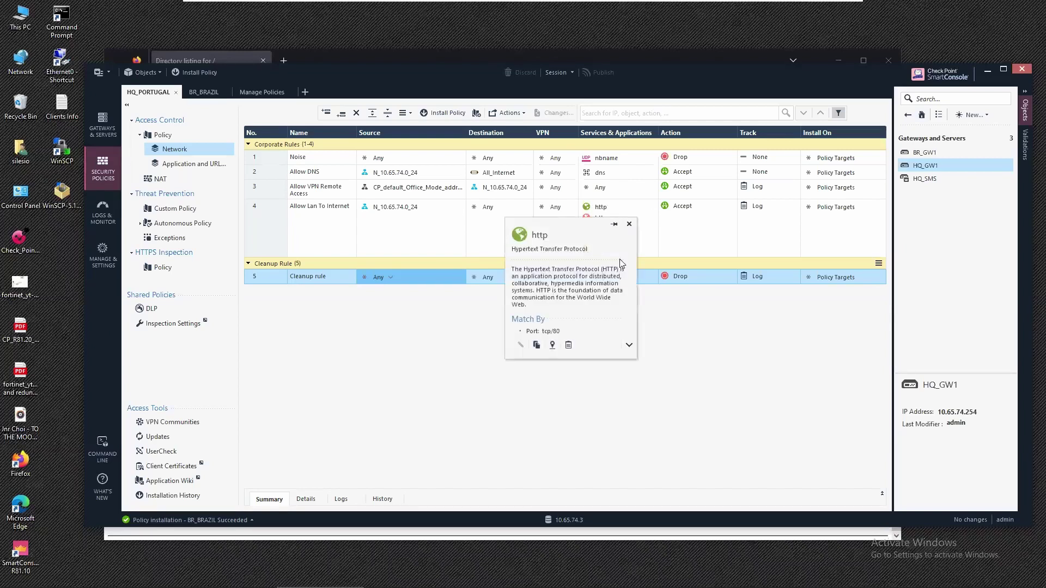
{"action": "left_click", "coordinate": [629, 224]}
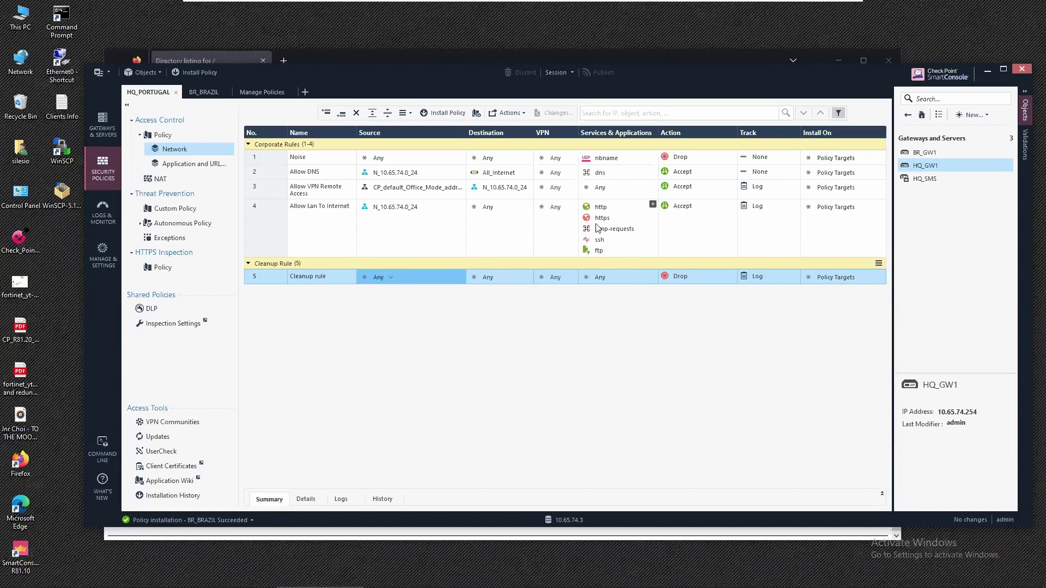
{"action": "mouse_move", "coordinate": [596, 243]}
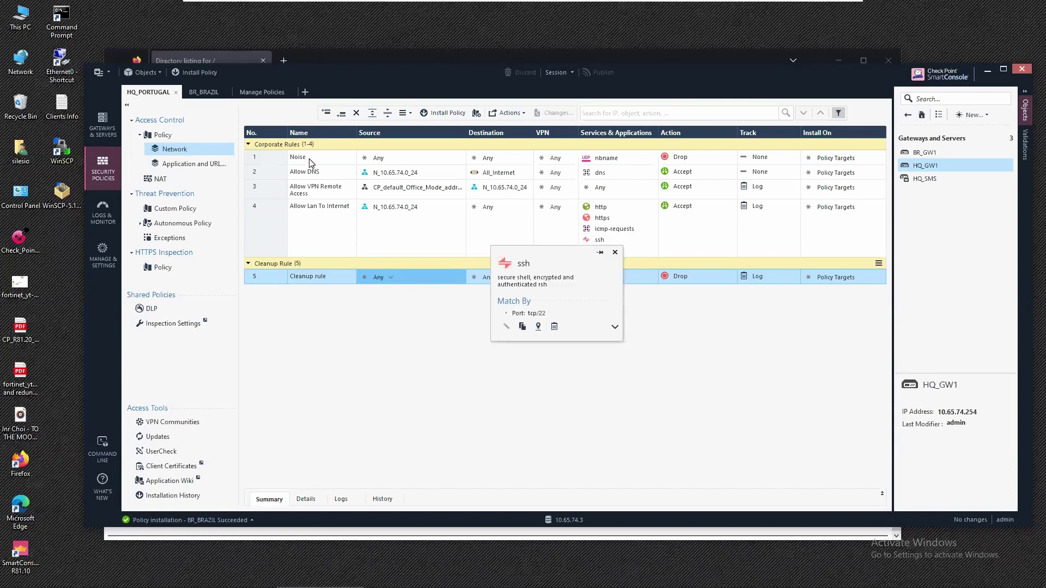
{"action": "left_click", "coordinate": [207, 93]}
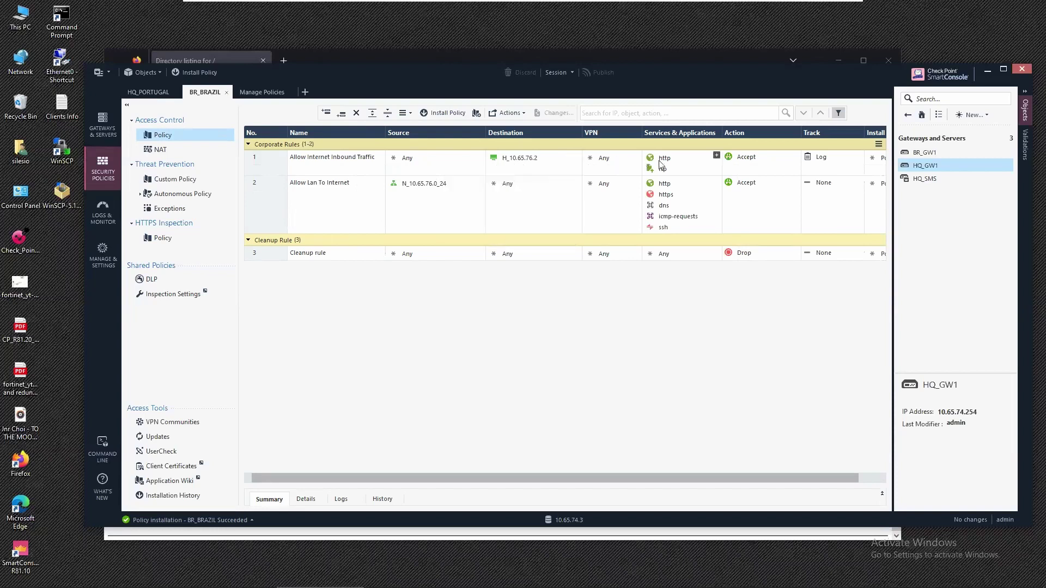
{"action": "mouse_move", "coordinate": [661, 172]}
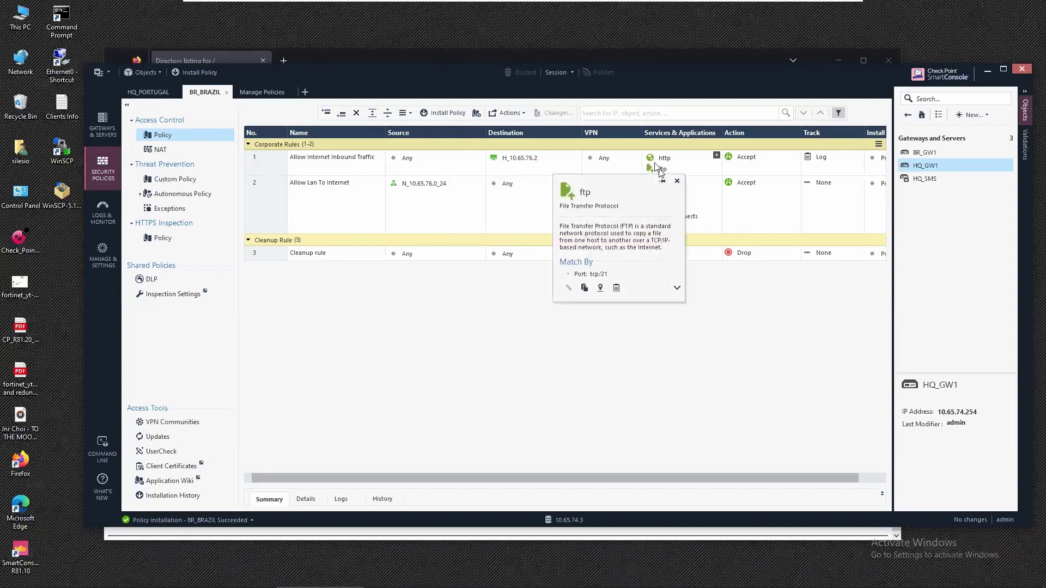
{"action": "left_click", "coordinate": [162, 97]}
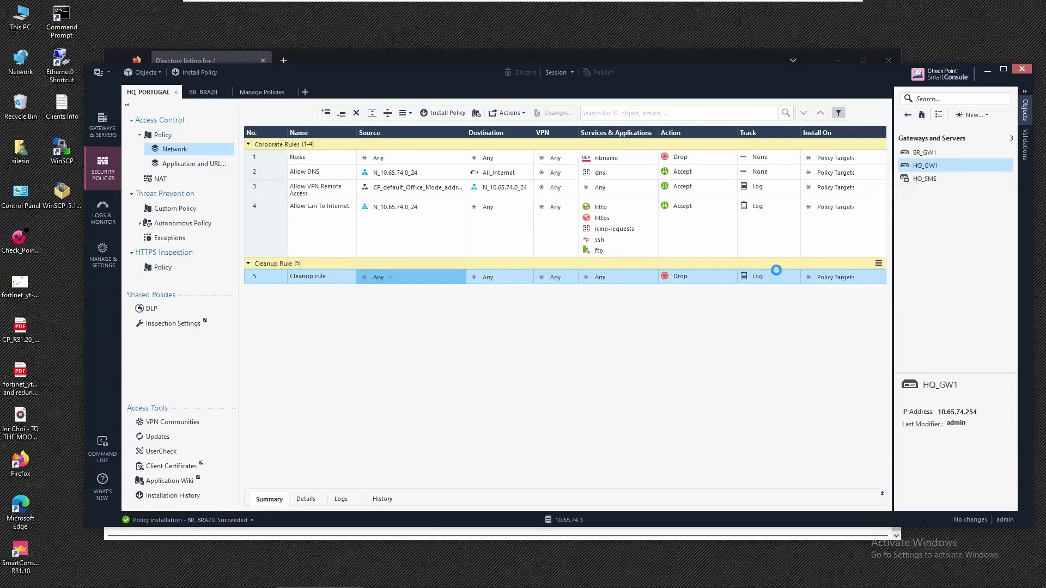
{"action": "left_click", "coordinate": [584, 364]}
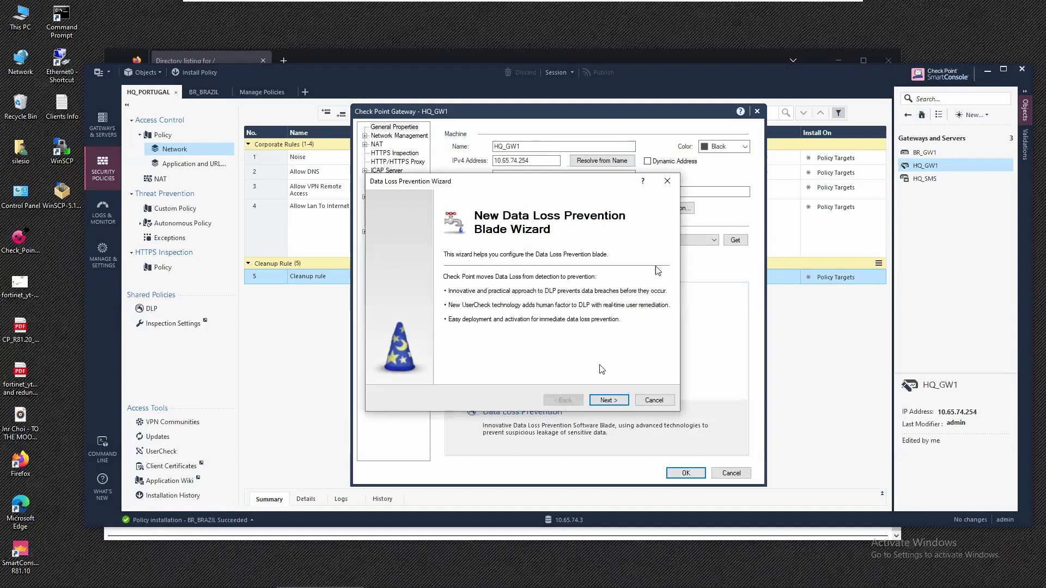
Advance past the DLP wizard introduction, organization name, and portal/mail server pages.
{"action": "left_click", "coordinate": [604, 401]}
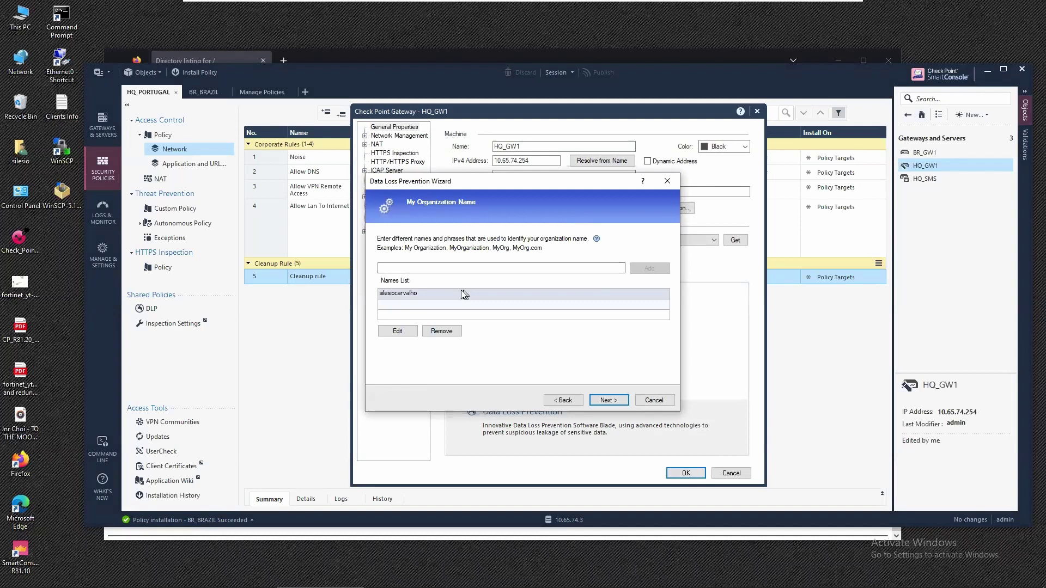
{"action": "left_click", "coordinate": [610, 402]}
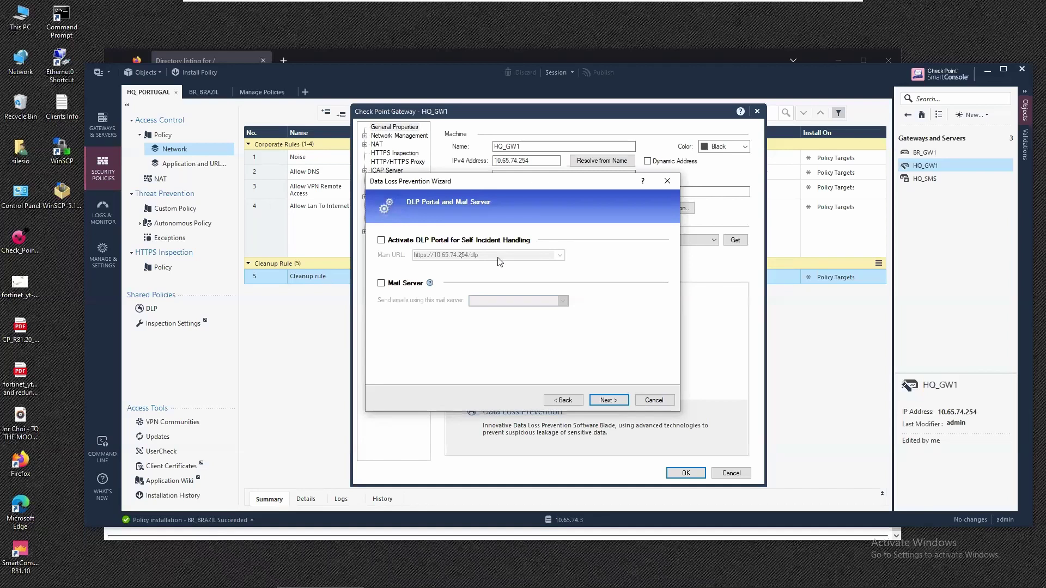
{"action": "left_click", "coordinate": [608, 400]}
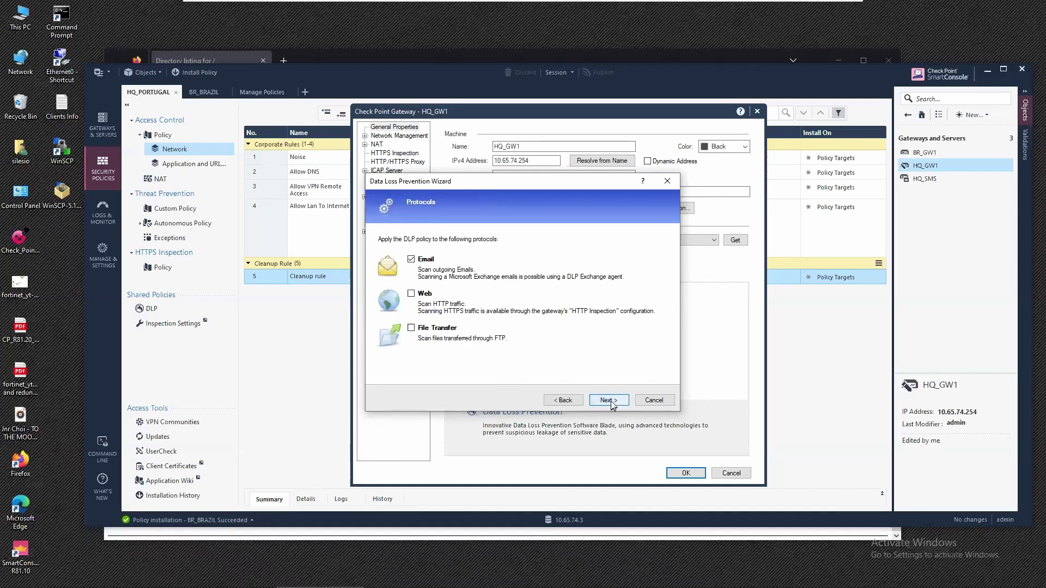
Select Web and File Transfer instead of Email as DLP protocols and finish the wizard.
{"action": "left_click", "coordinate": [411, 259]}
{"action": "left_click", "coordinate": [411, 328]}
{"action": "left_click", "coordinate": [411, 293]}
{"action": "left_click", "coordinate": [605, 400]}
{"action": "left_click", "coordinate": [603, 401]}
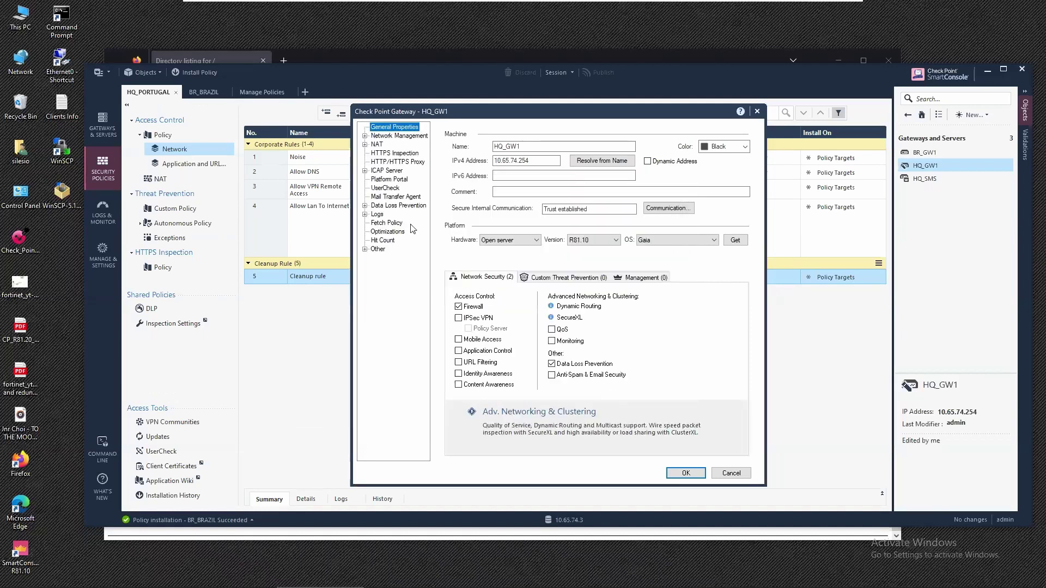
Check HQ_GW1's Data Loss Prevention settings pages, then save the gateway properties with OK.
{"action": "left_click", "coordinate": [411, 207]}
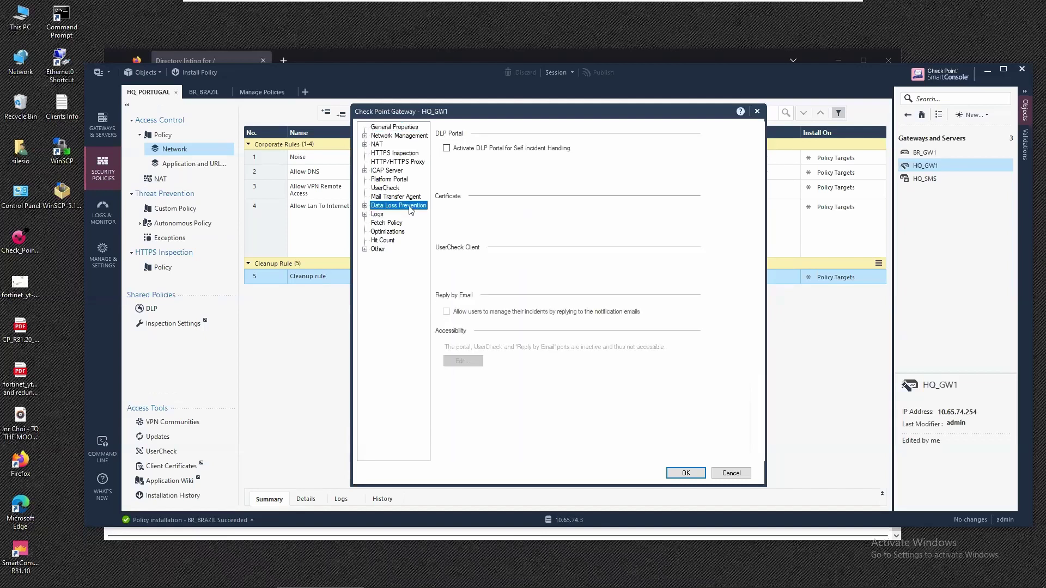
{"action": "left_click", "coordinate": [365, 206]}
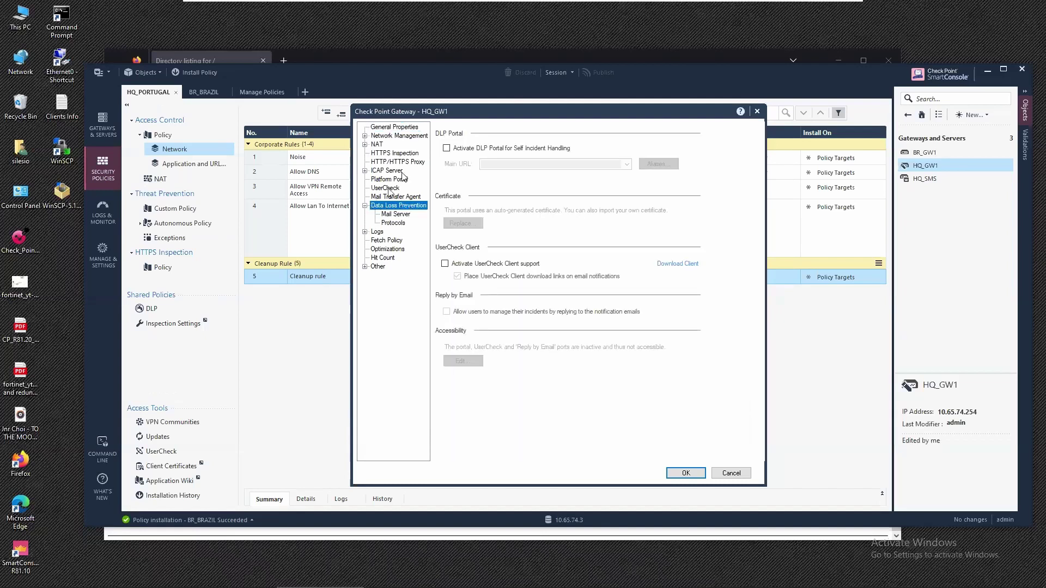
{"action": "left_click", "coordinate": [401, 127]}
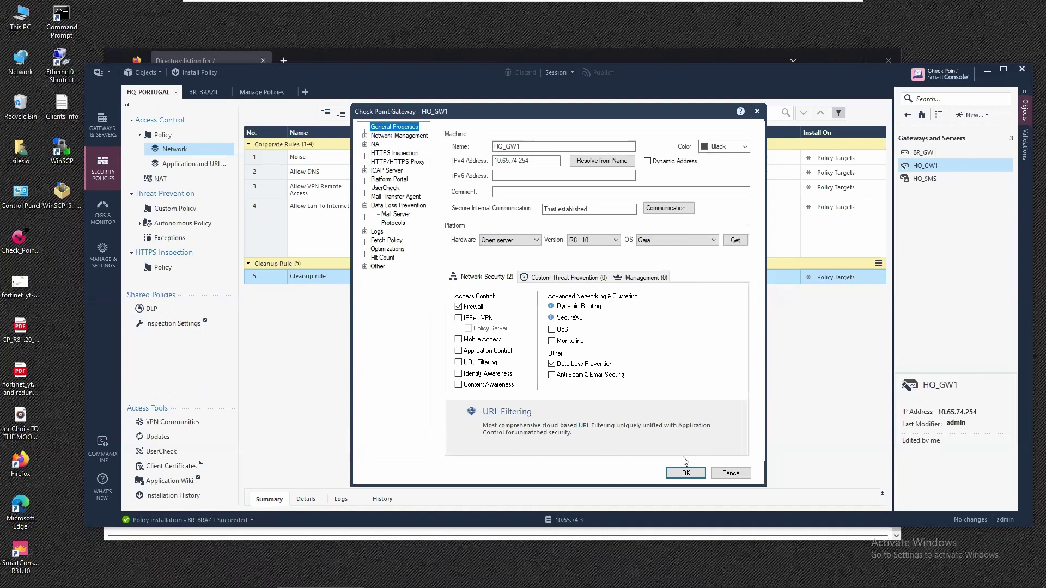
{"action": "left_click", "coordinate": [688, 474]}
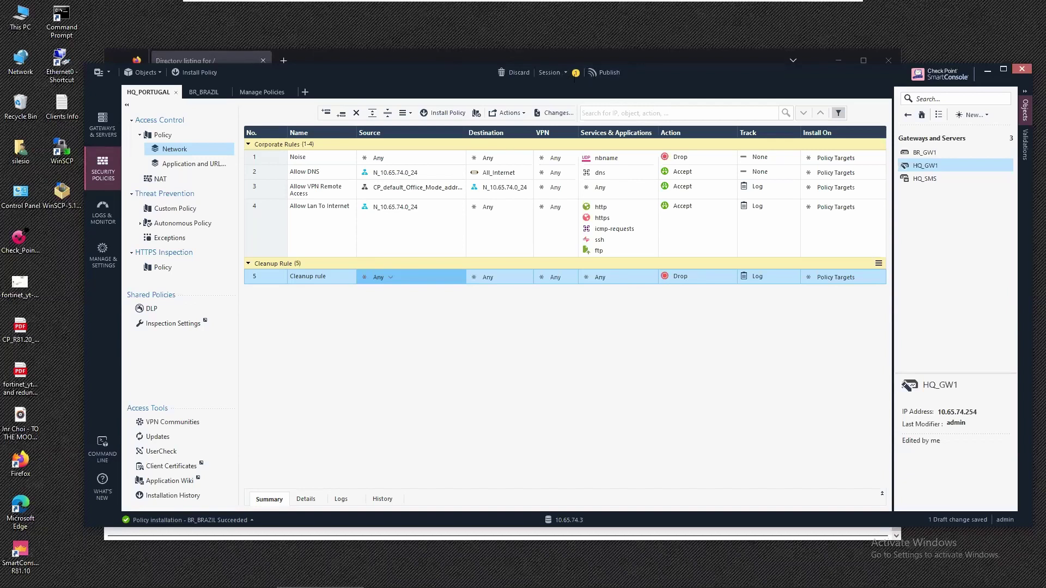
Publish the pending change via Publish & Install and install HQ_PORTUGAL policy on HQ_GW1.
{"action": "left_click", "coordinate": [451, 113]}
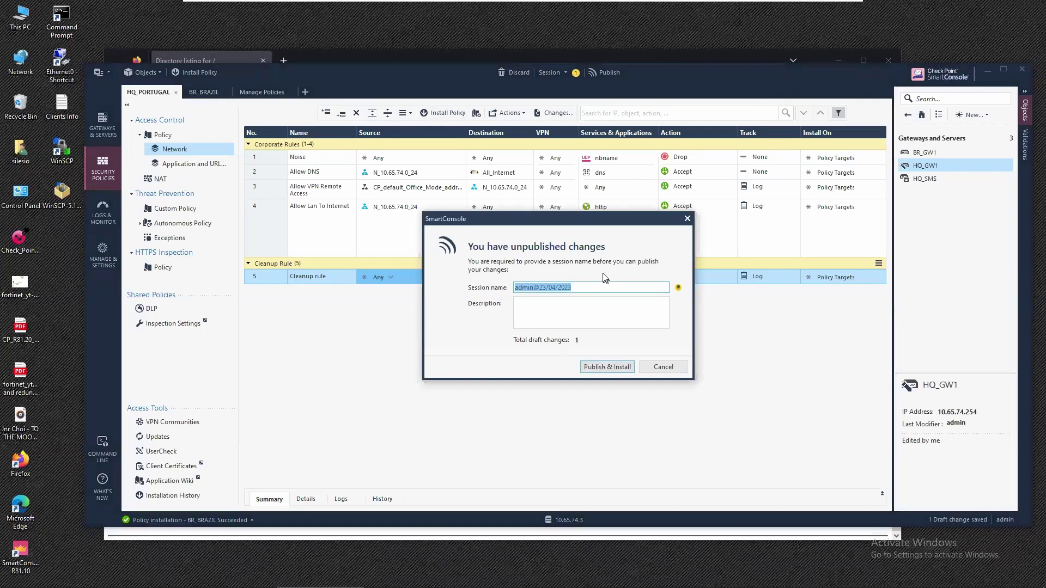
{"action": "left_click", "coordinate": [614, 368]}
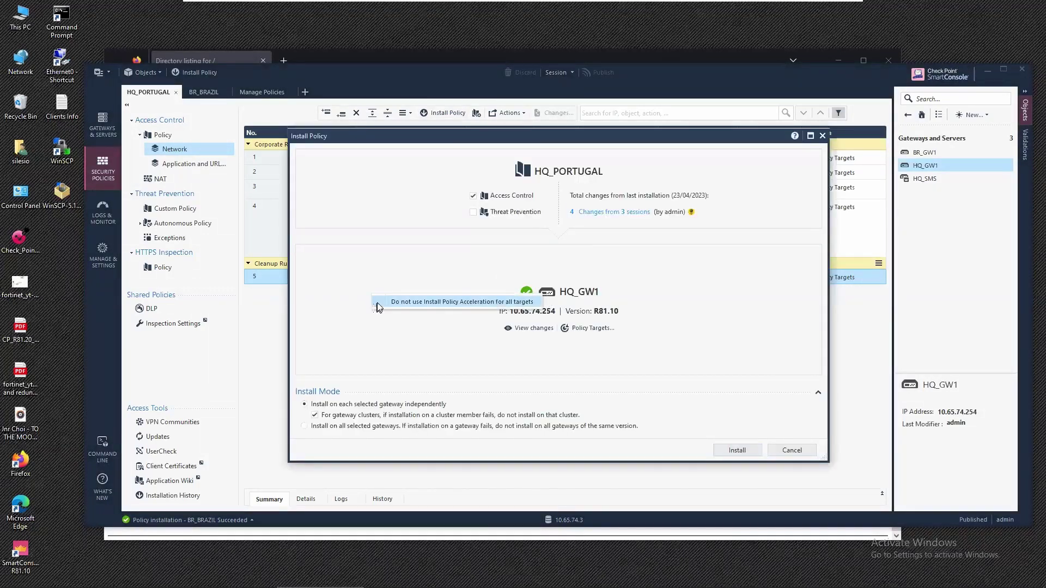
{"action": "left_click", "coordinate": [736, 451]}
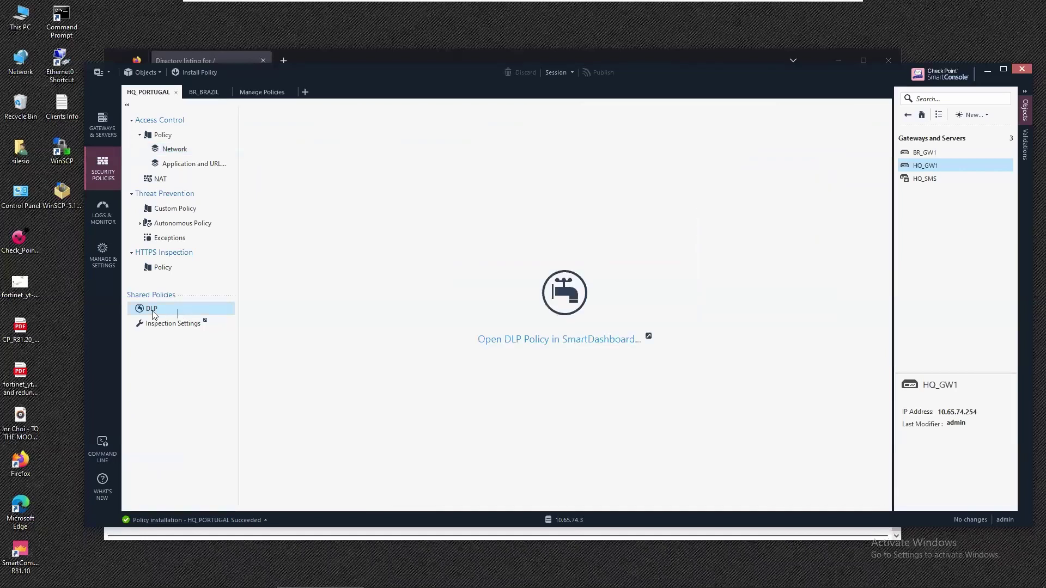
Launch the shared DLP policy in SmartDashboard R81.10 from the DLP page.
{"action": "left_click", "coordinate": [525, 341]}
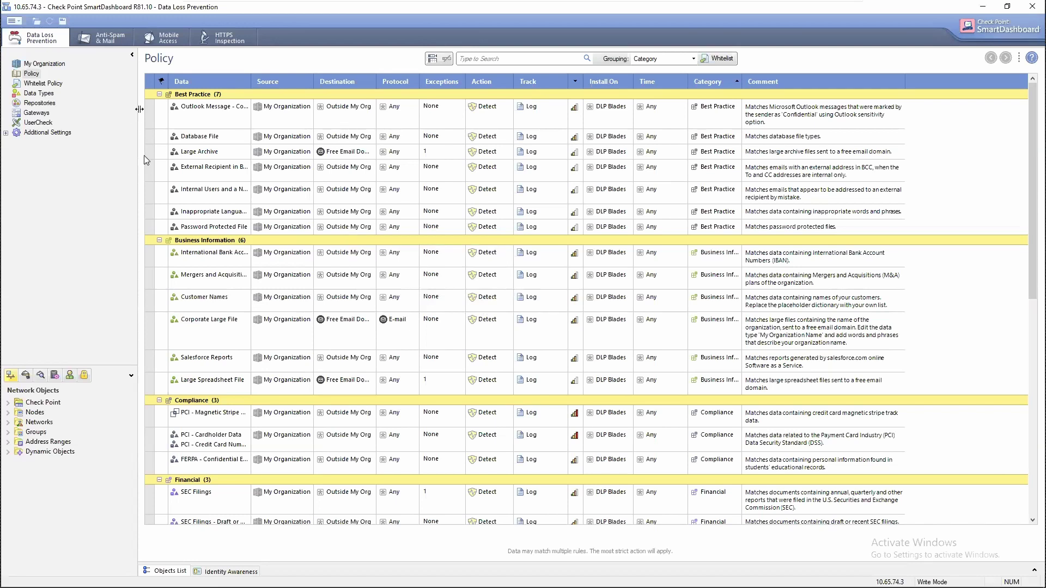
Insert a new rule above the Outlook Message rule with data type Viewer File - PDF.
{"action": "left_click", "coordinate": [150, 107]}
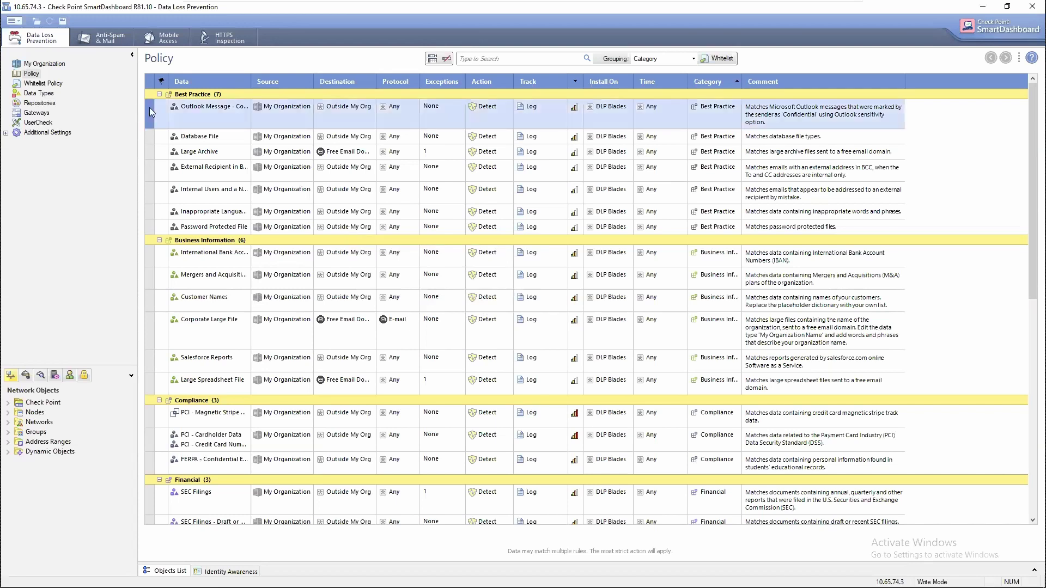
{"action": "right_click", "coordinate": [150, 107]}
{"action": "left_click", "coordinate": [172, 116]}
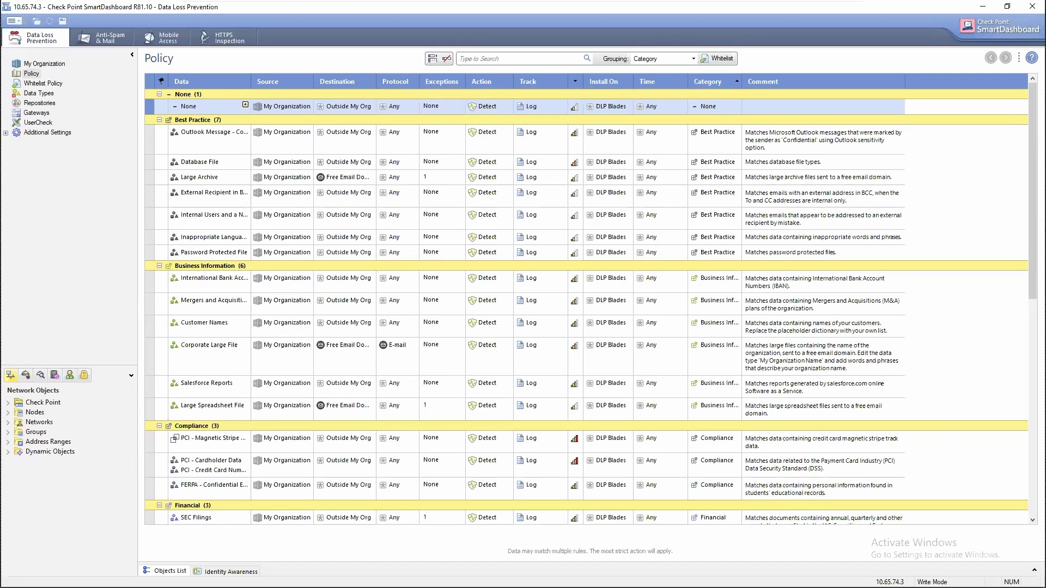
{"action": "left_click", "coordinate": [245, 104]}
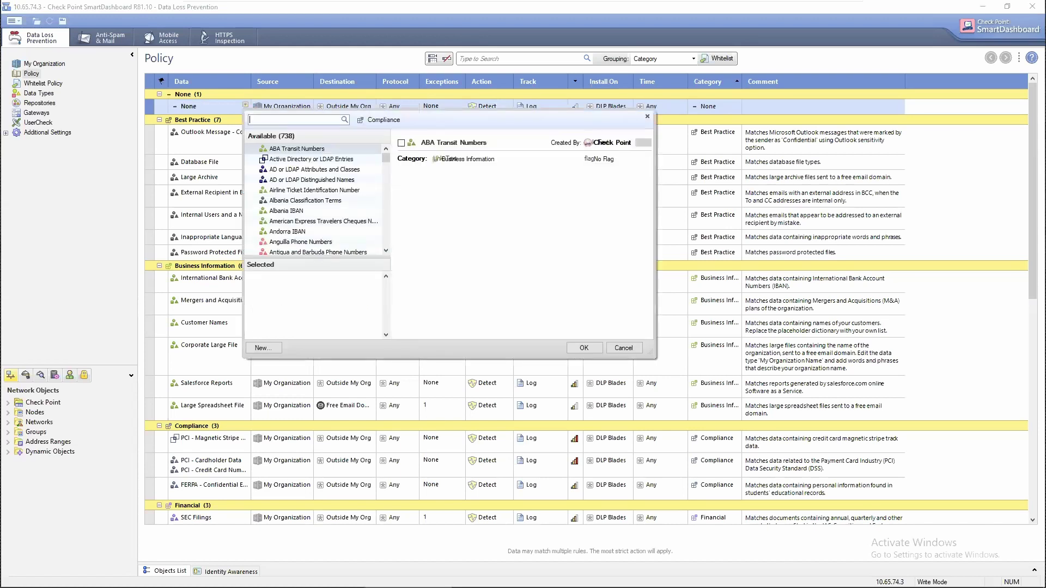
{"action": "type", "text": "pdf"}
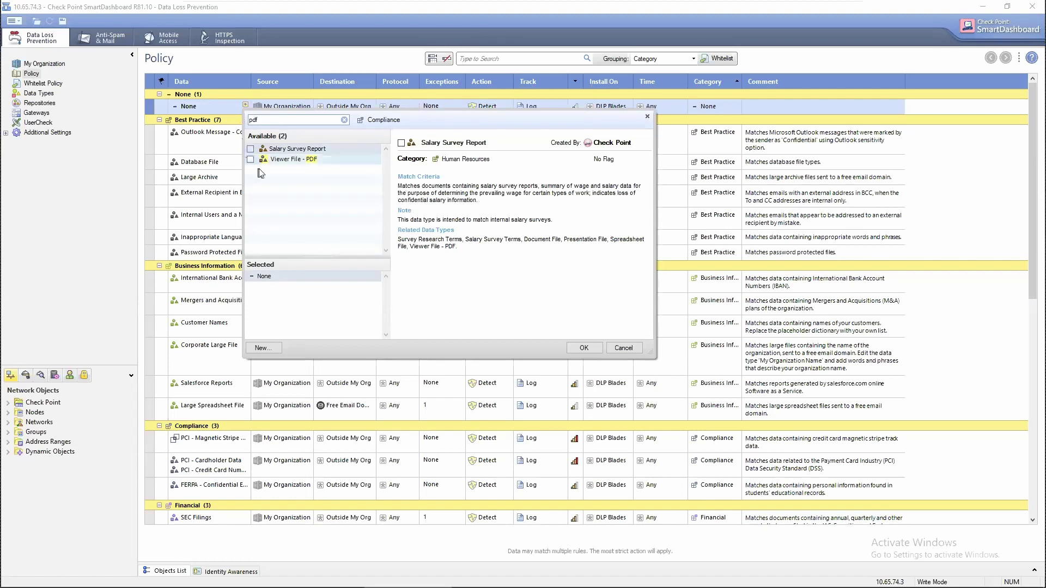
{"action": "left_click", "coordinate": [250, 159]}
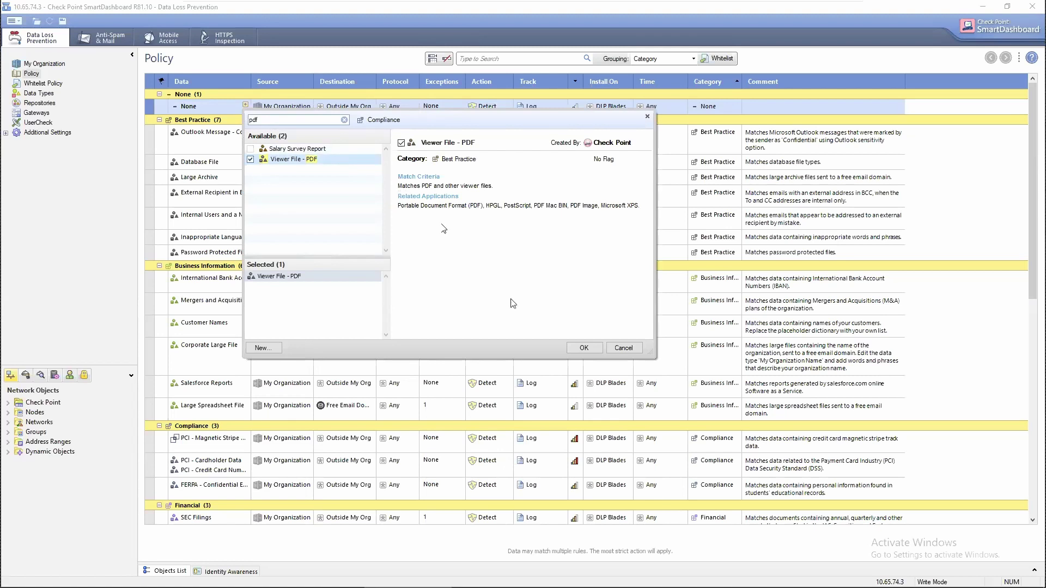
{"action": "left_click", "coordinate": [582, 349]}
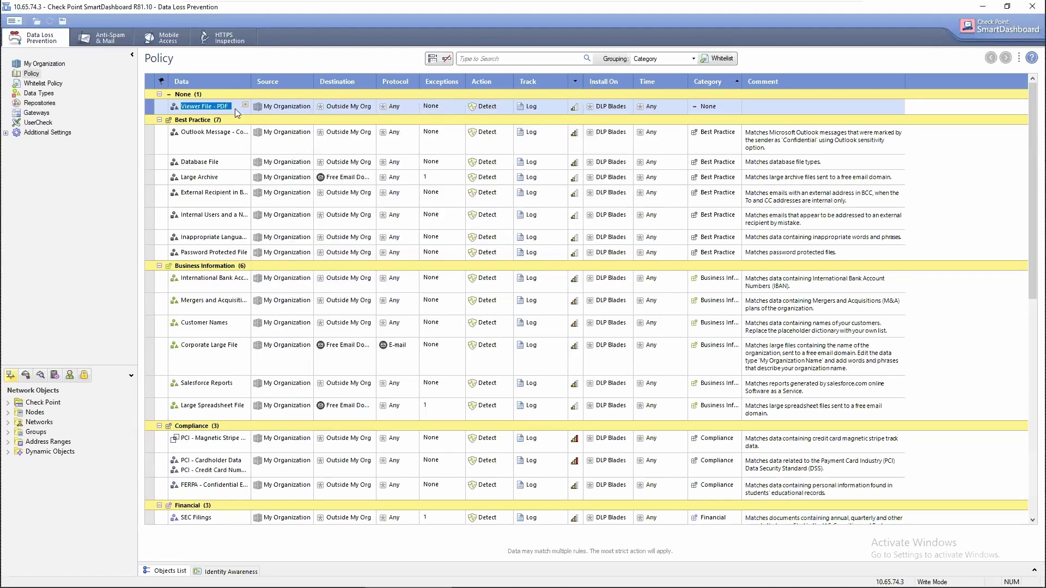
Keep the PDF rule's source as My Organization unchanged and set its destination to Any.
{"action": "double_click", "coordinate": [293, 108]}
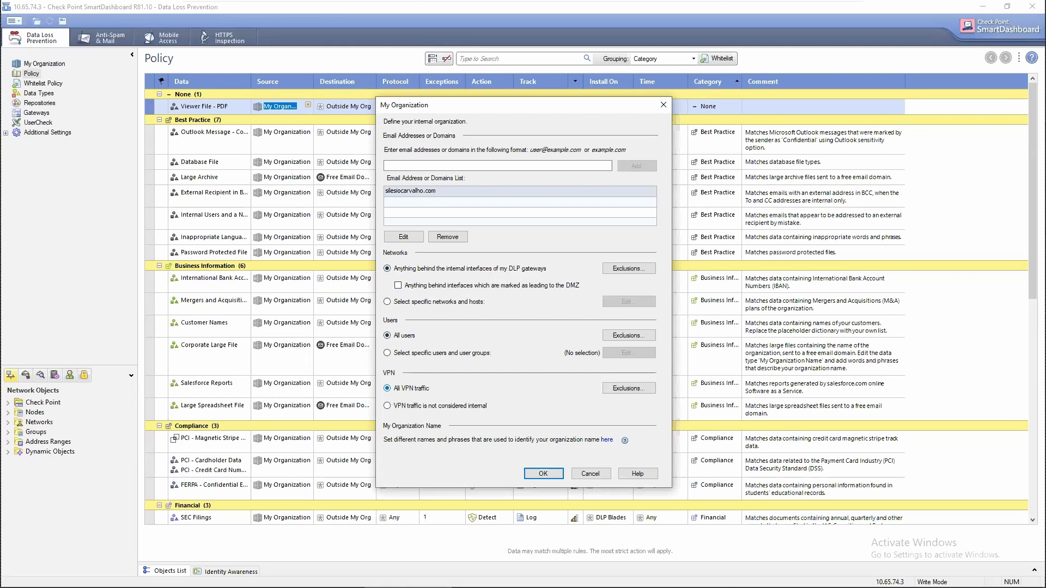
{"action": "left_click", "coordinate": [544, 474]}
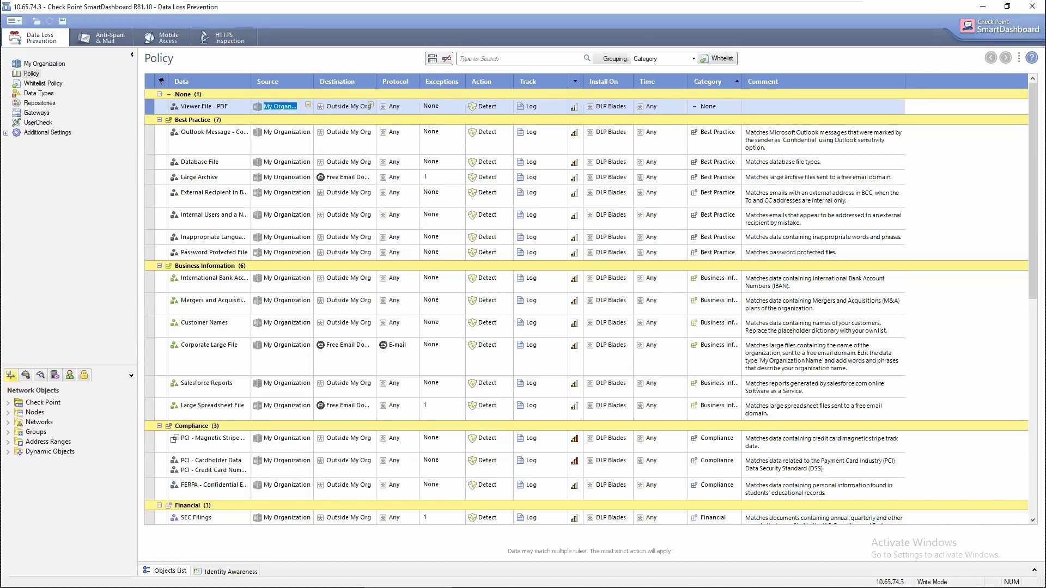
{"action": "left_click", "coordinate": [344, 107]}
{"action": "left_click", "coordinate": [370, 105]}
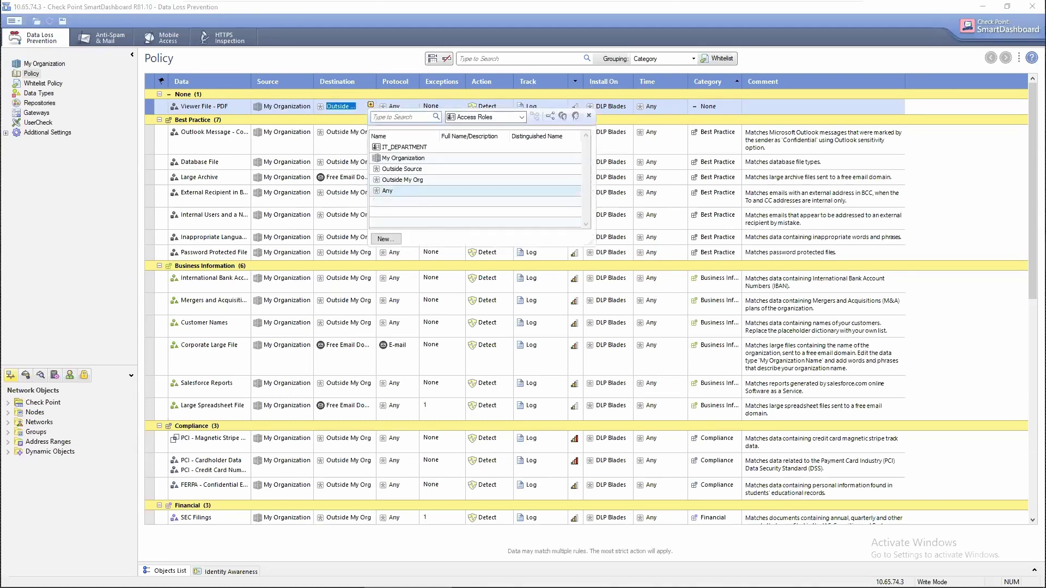
{"action": "left_click", "coordinate": [385, 190]}
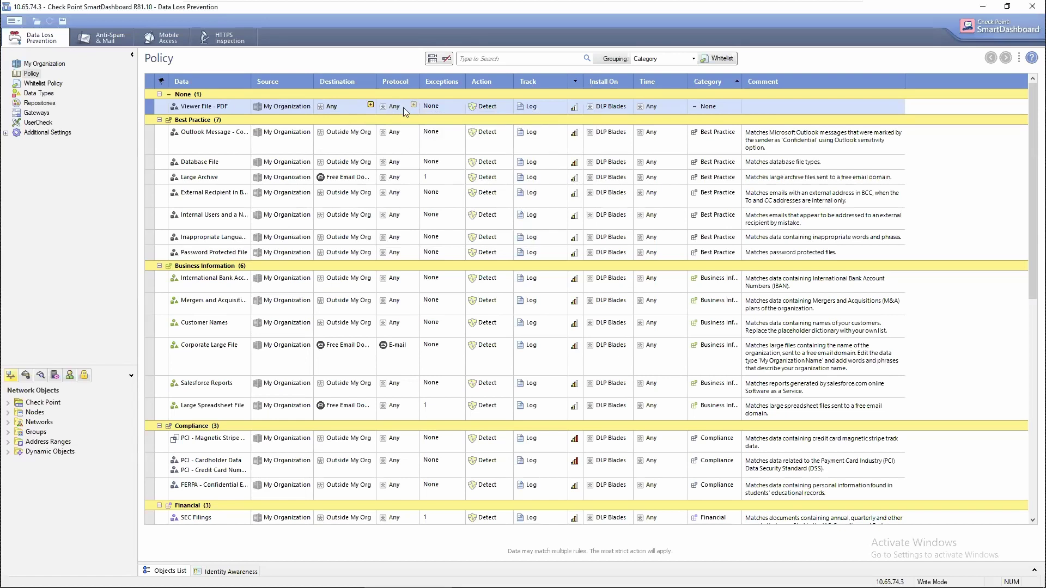
Set the Viewer File - PDF rule's action to Prevent with Blocked Message (Default).
{"action": "right_click", "coordinate": [487, 108]}
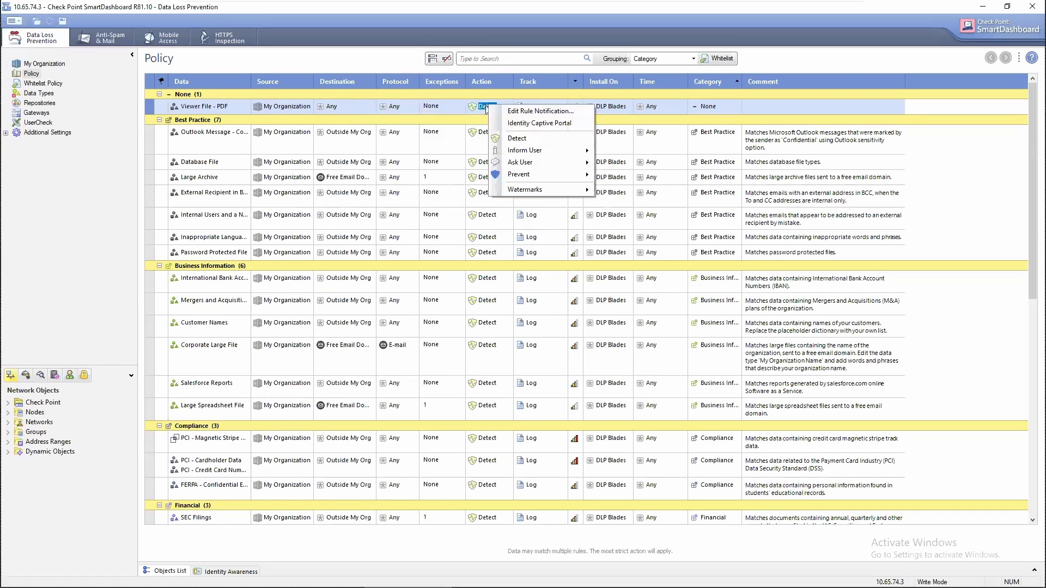
{"action": "left_click", "coordinate": [532, 179]}
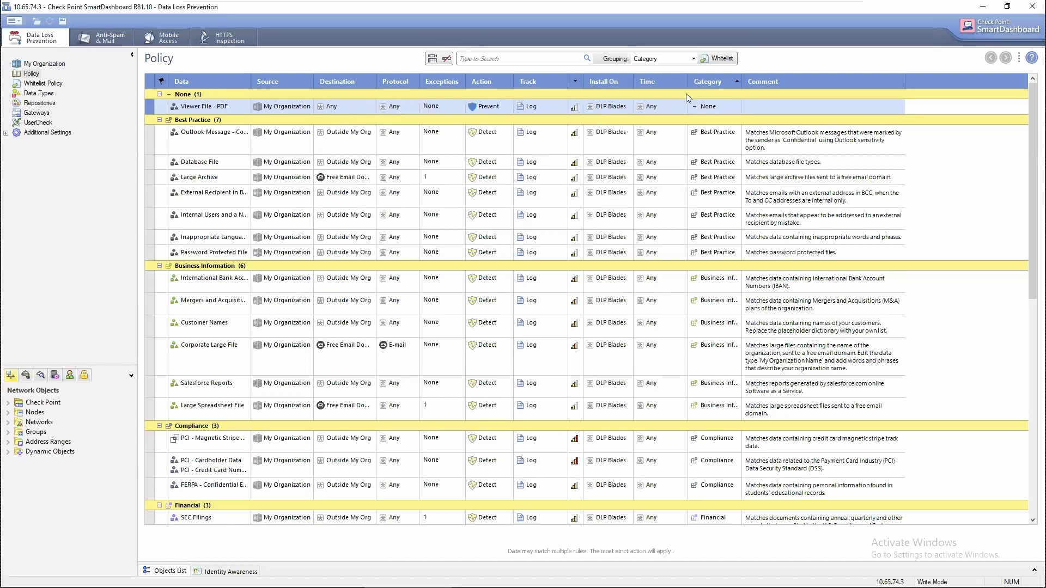
{"action": "left_click", "coordinate": [717, 106]}
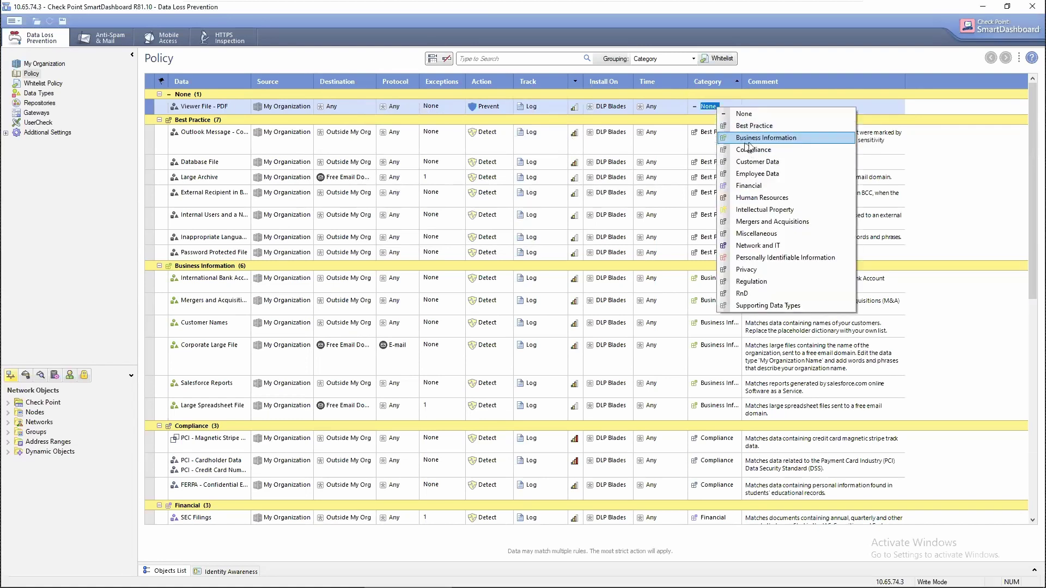
Put the Viewer File - PDF rule in the Best Practice category, leaving the flag as No Flag.
{"action": "left_click", "coordinate": [754, 125]}
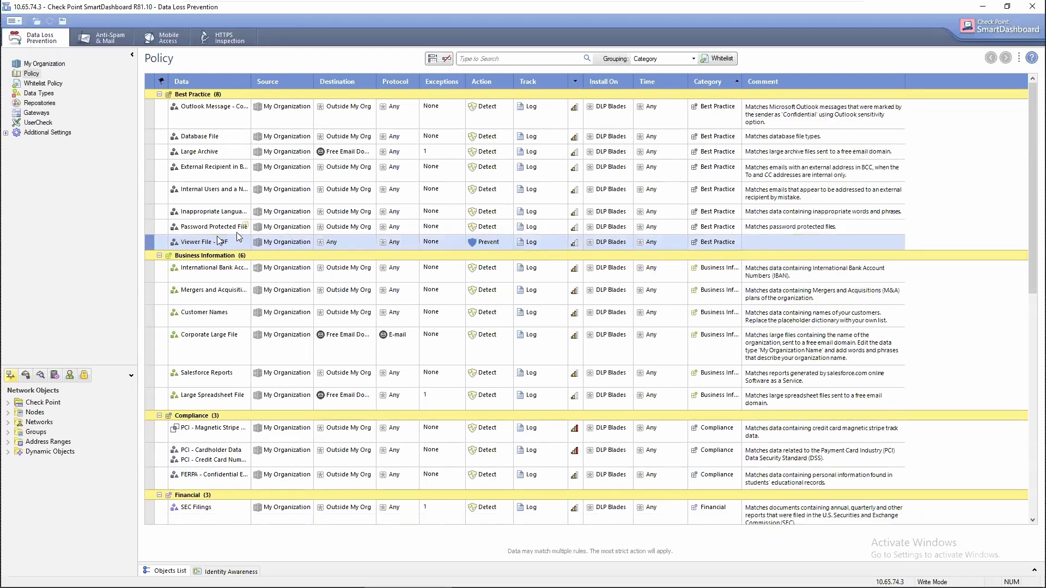
{"action": "mouse_move", "coordinate": [194, 246]}
{"action": "left_click_drag", "start_coordinate": [151, 240], "coordinate": [156, 224]}
{"action": "left_click", "coordinate": [162, 242]}
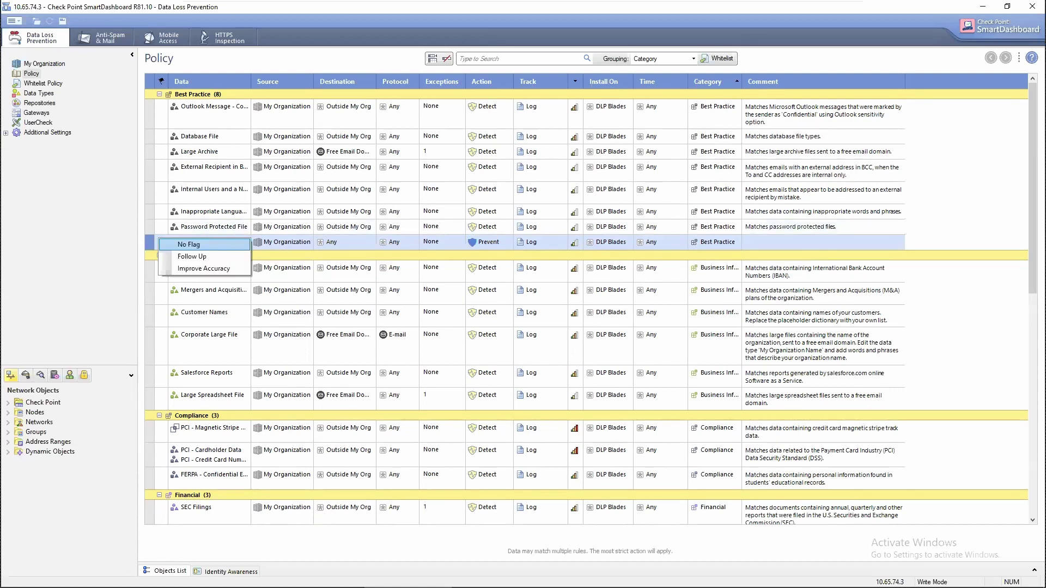
{"action": "left_click", "coordinate": [151, 235]}
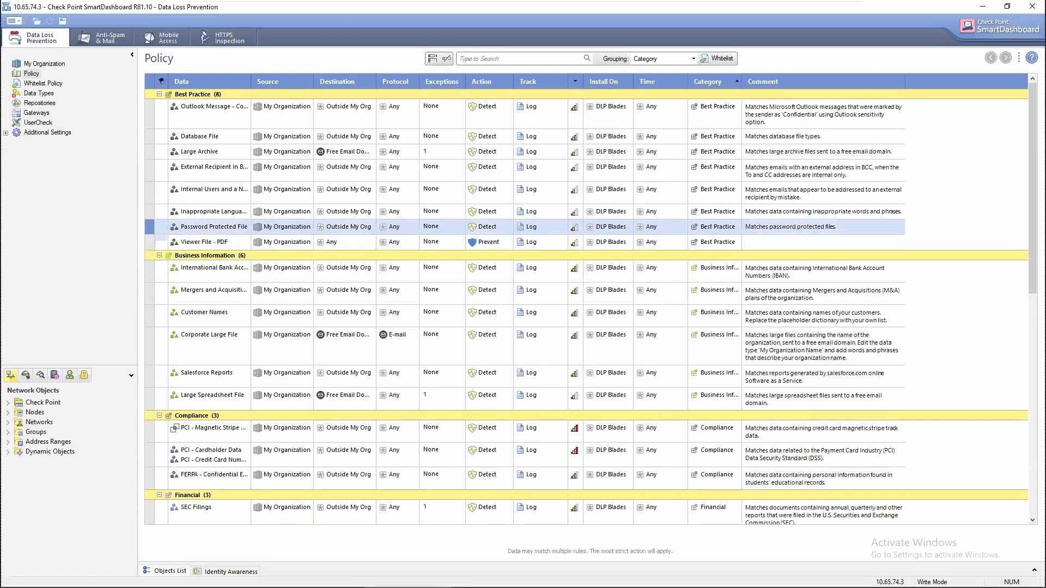
{"action": "left_click", "coordinate": [154, 240]}
{"action": "left_click", "coordinate": [153, 240]}
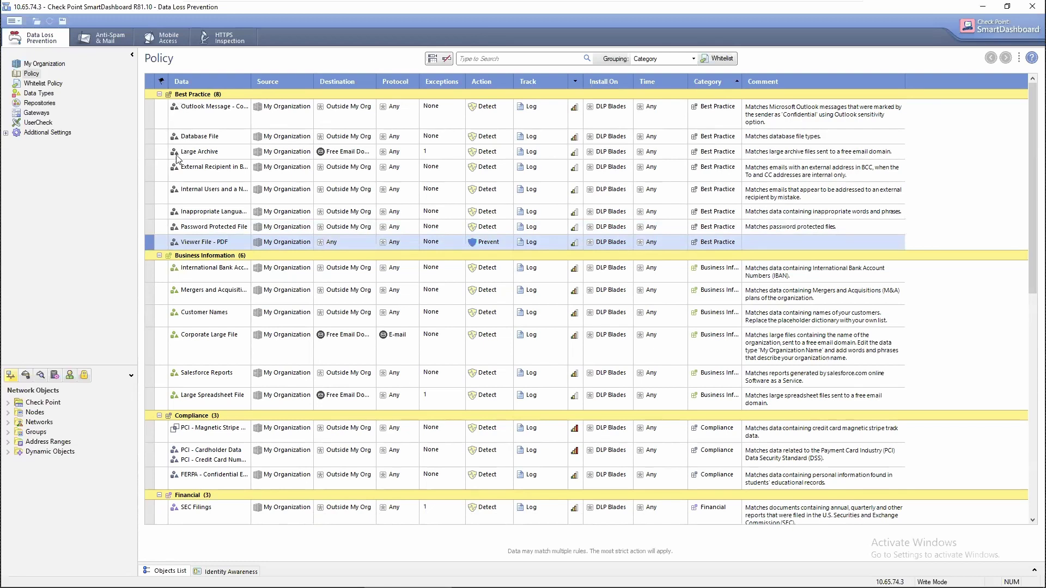
Set the new rule's Data to Text File.
{"action": "scroll", "coordinate": [174, 180], "scroll_direction": "down", "scroll_amount": 1}
{"action": "left_click_drag", "start_coordinate": [158, 242], "coordinate": [187, 255]}
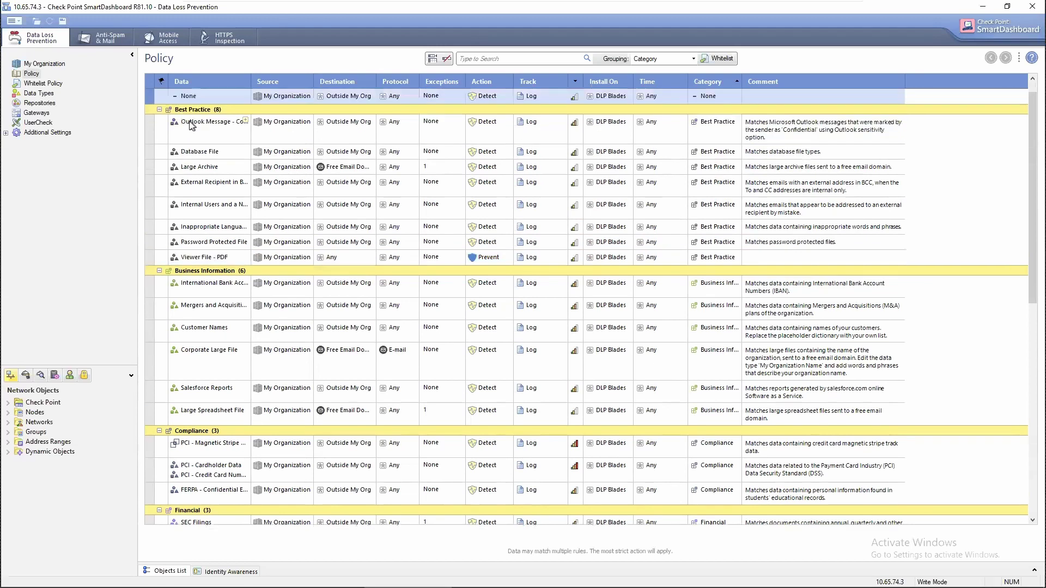
{"action": "scroll", "coordinate": [217, 94], "scroll_direction": "up", "scroll_amount": 1}
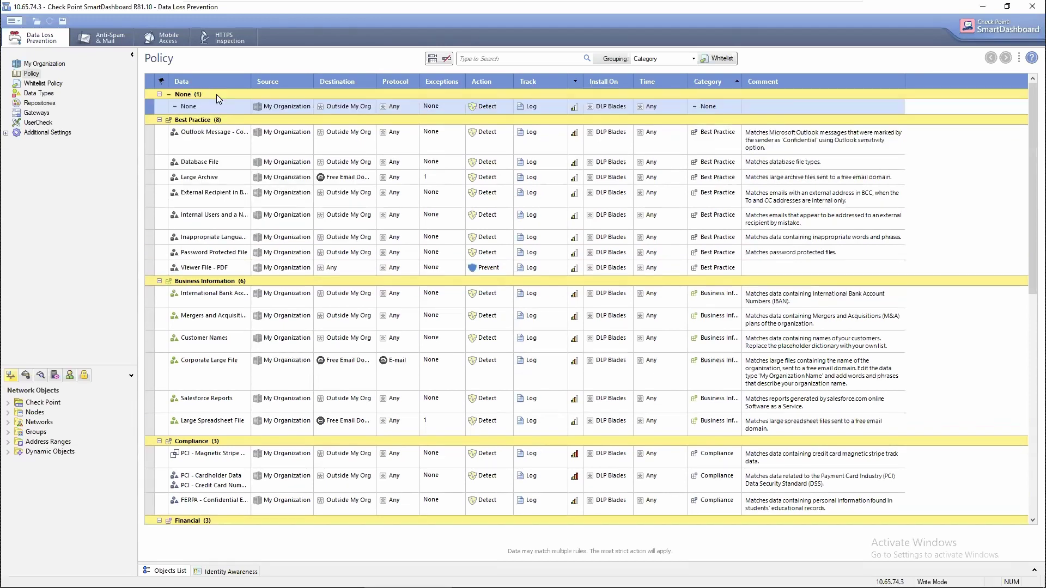
{"action": "left_click", "coordinate": [245, 105]}
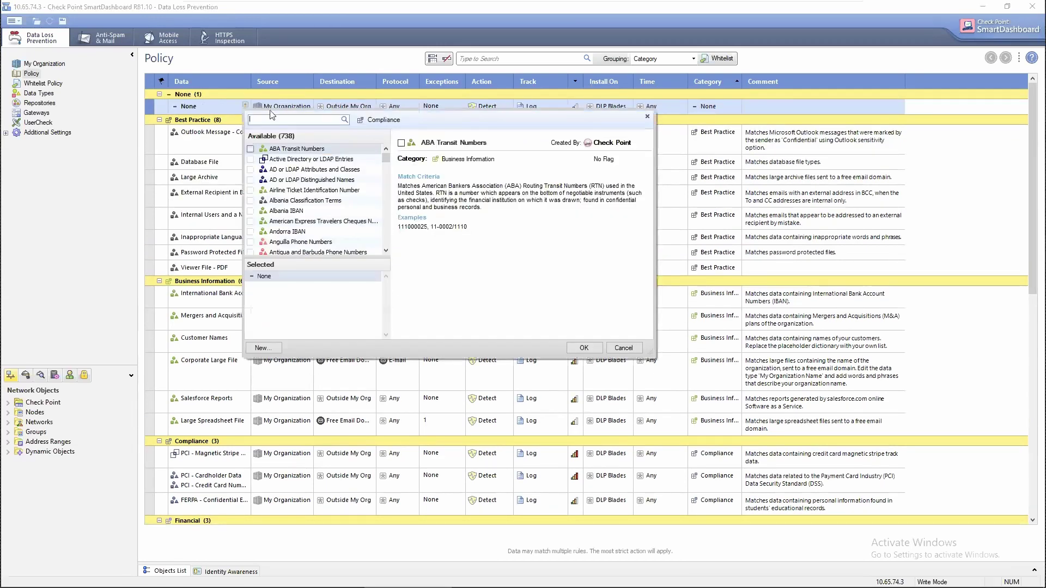
{"action": "type", "text": "text"}
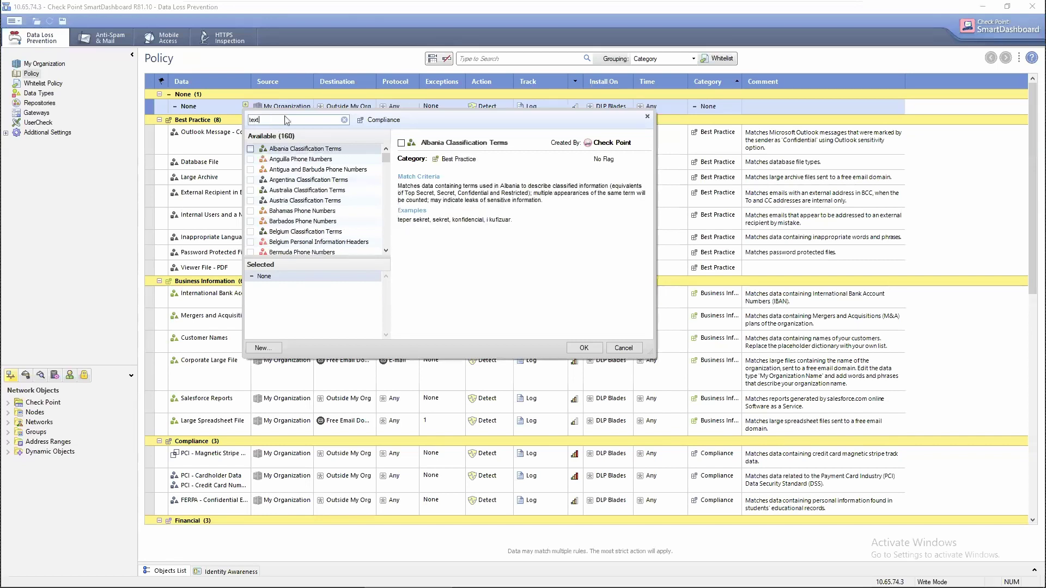
{"action": "left_click", "coordinate": [250, 221]}
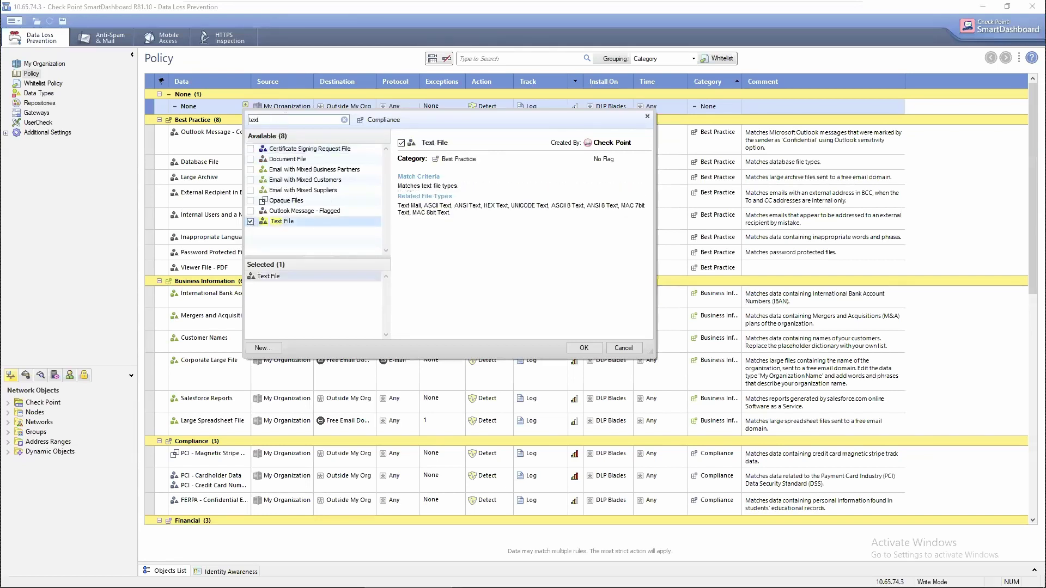
{"action": "left_click", "coordinate": [583, 347]}
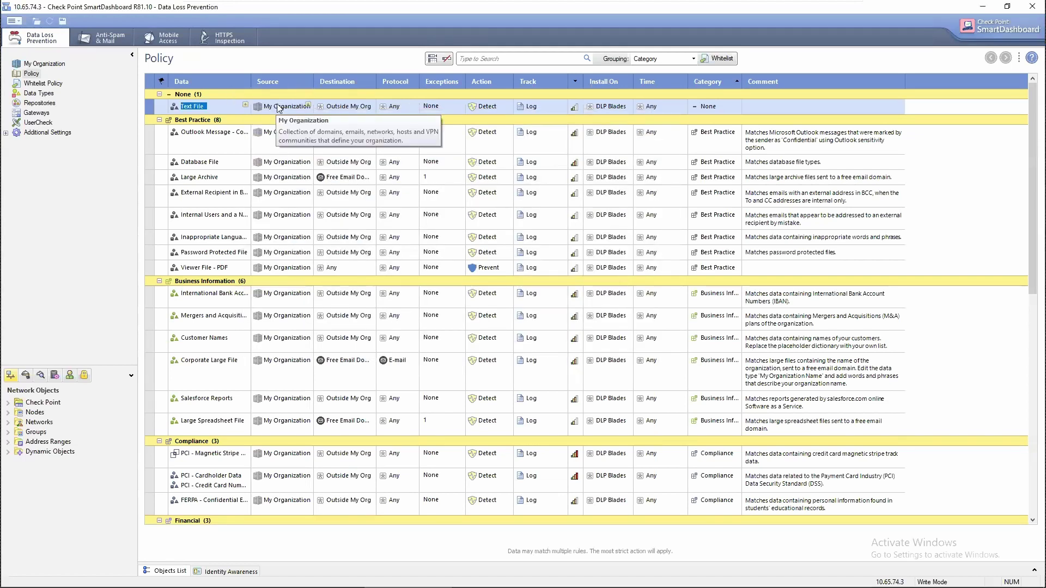
Set the Text File rule's destination to Any and its action to Prevent.
{"action": "left_click", "coordinate": [346, 107]}
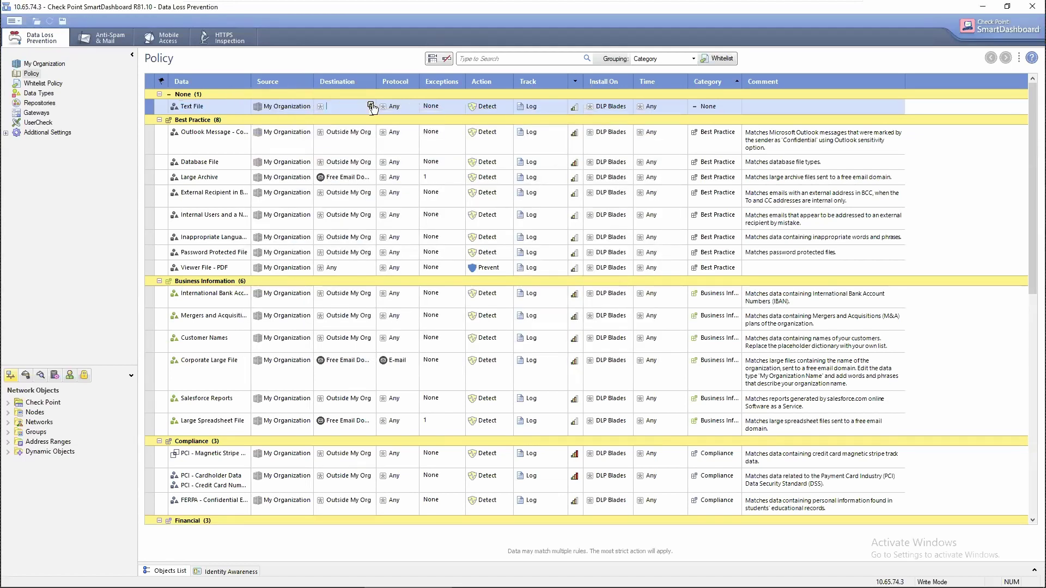
{"action": "left_click", "coordinate": [370, 105]}
{"action": "left_click", "coordinate": [387, 191]}
{"action": "left_click", "coordinate": [493, 107]}
{"action": "left_click", "coordinate": [493, 107]}
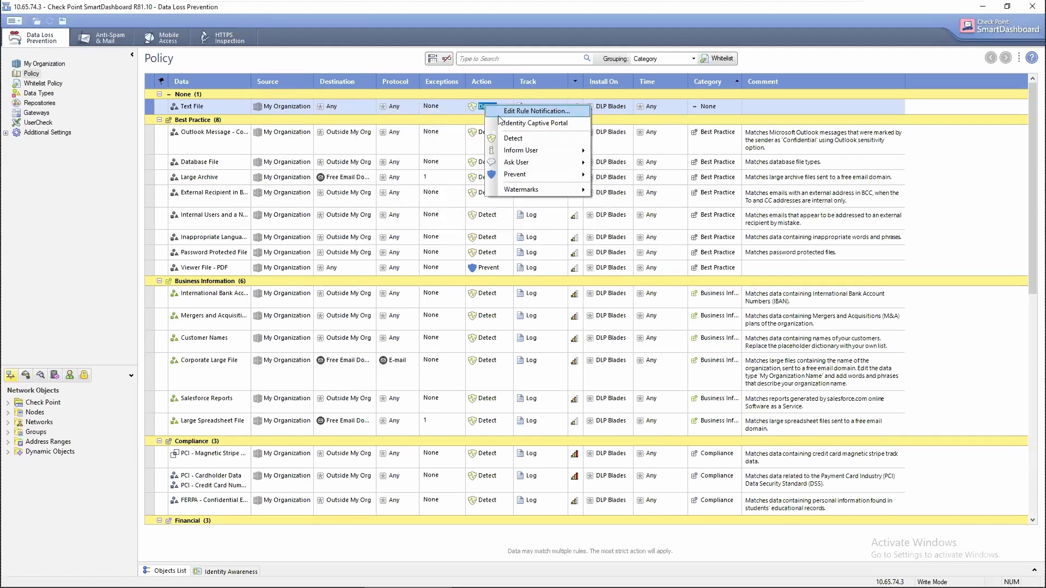
{"action": "left_click", "coordinate": [512, 174]}
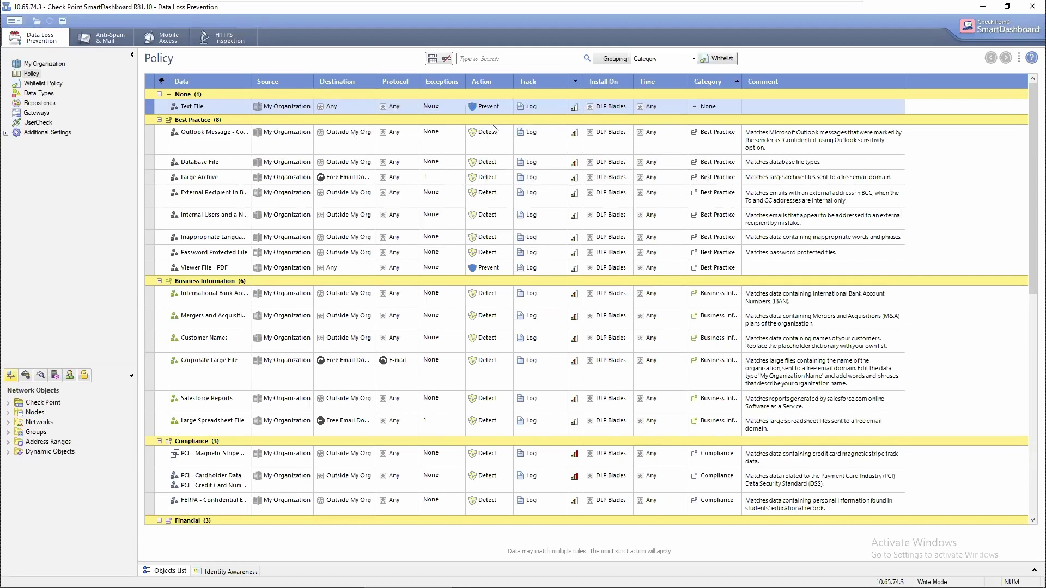
Insert a new rule below the Text File rule with CSV File as its Data.
{"action": "right_click", "coordinate": [161, 102]}
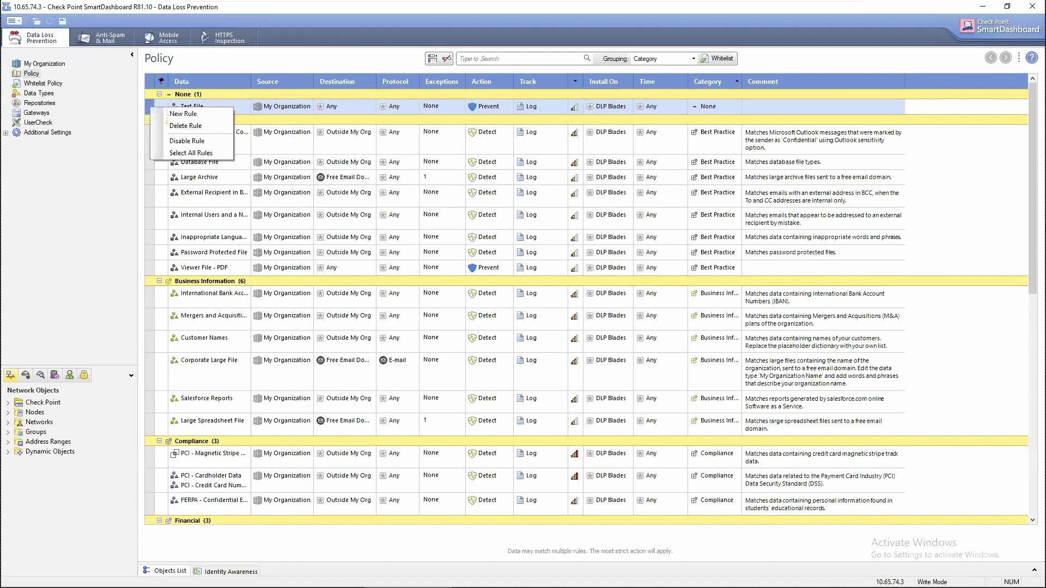
{"action": "left_click", "coordinate": [177, 112]}
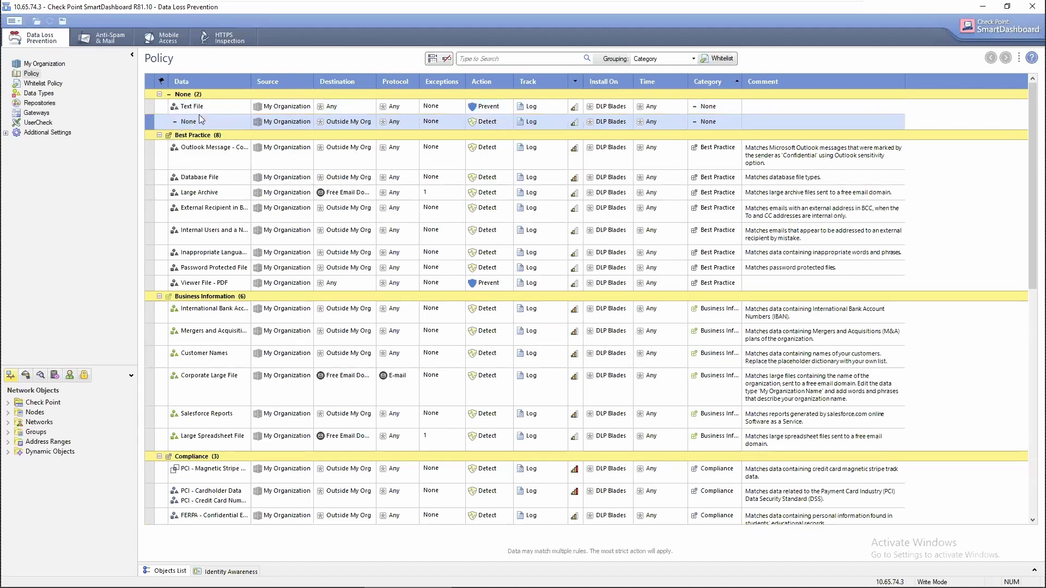
{"action": "left_click", "coordinate": [244, 125]}
{"action": "type", "text": "csv"}
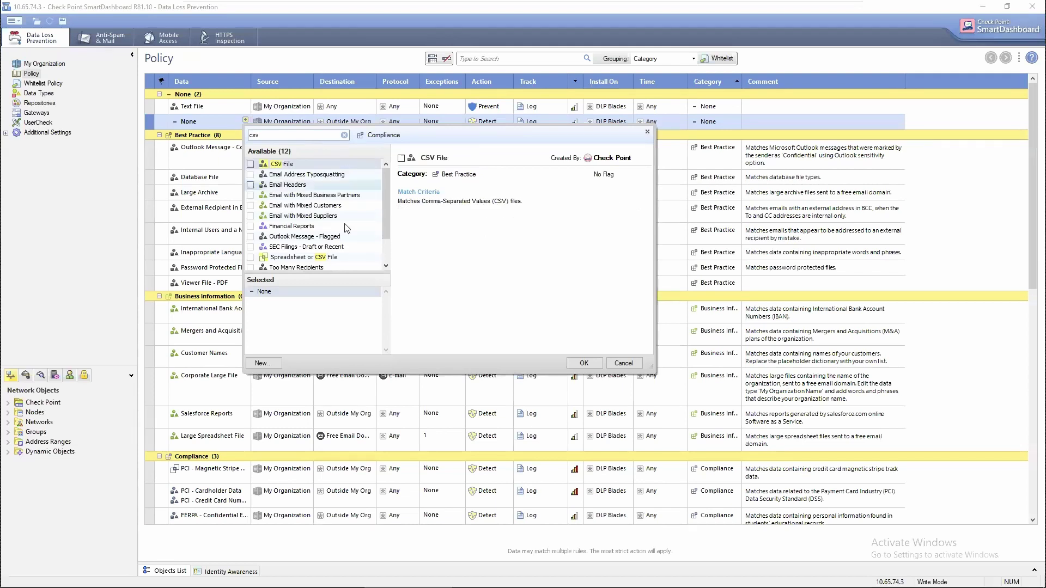
{"action": "left_click", "coordinate": [253, 164]}
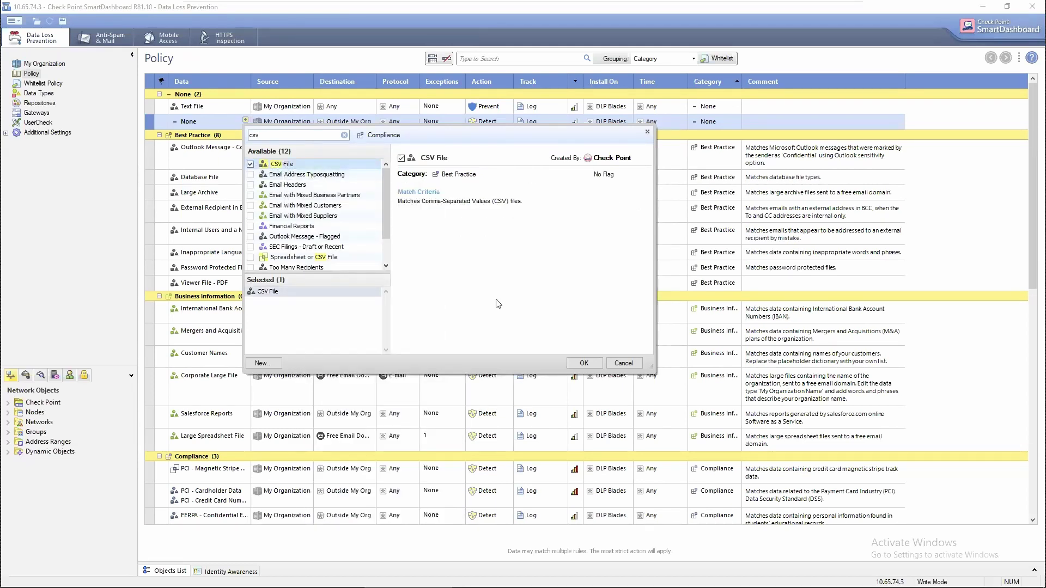
{"action": "left_click", "coordinate": [584, 363]}
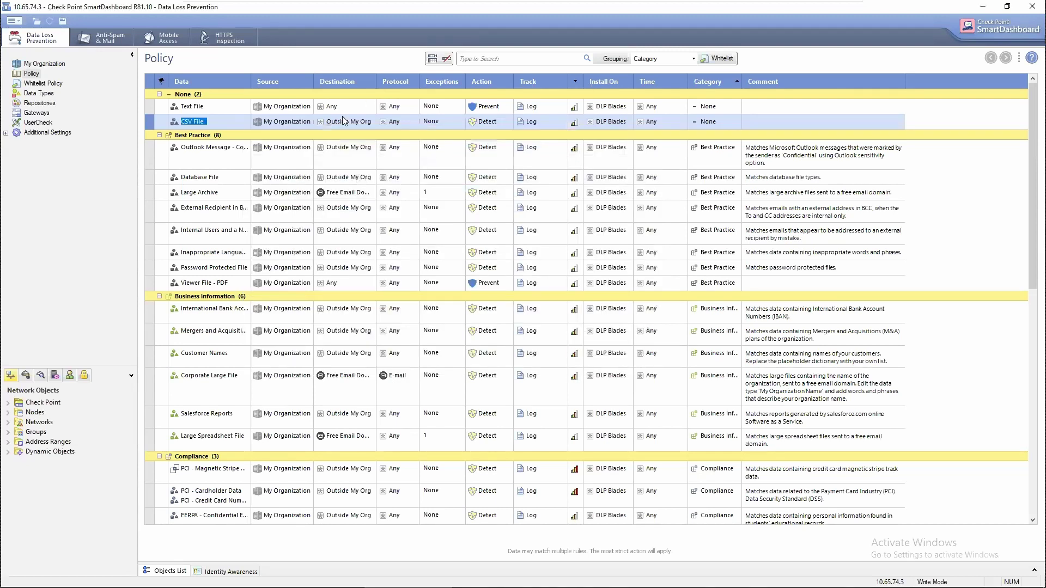
Set the CSV File rule's destination to Any and its action to Prevent.
{"action": "left_click", "coordinate": [370, 120]}
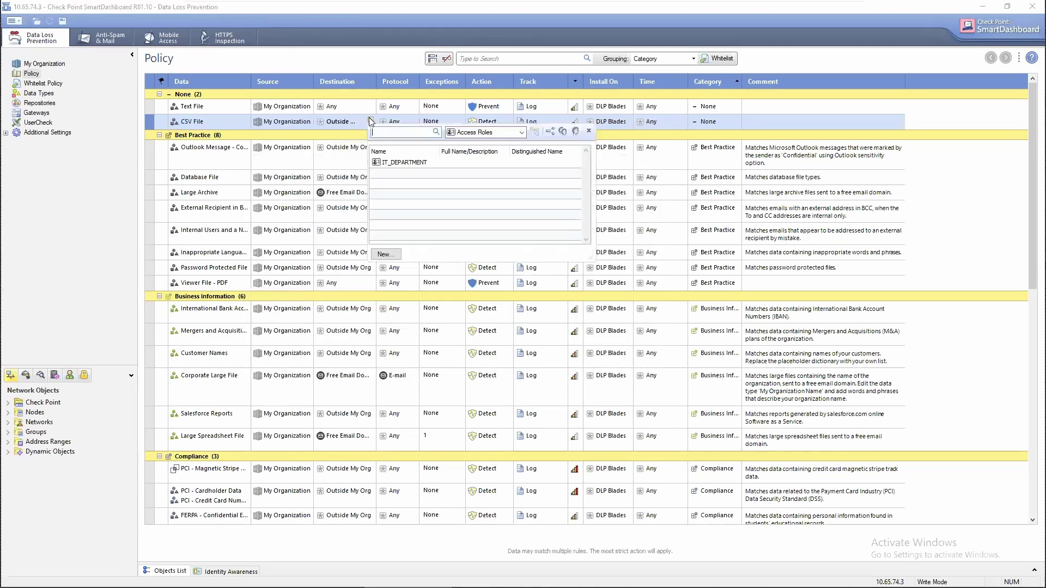
{"action": "left_click", "coordinate": [393, 207]}
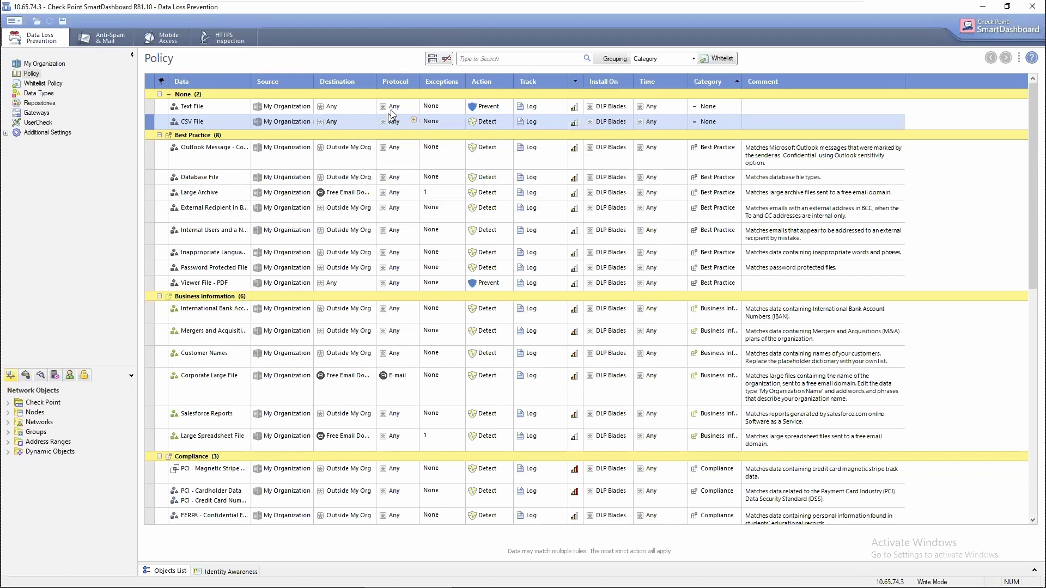
{"action": "left_click", "coordinate": [485, 121]}
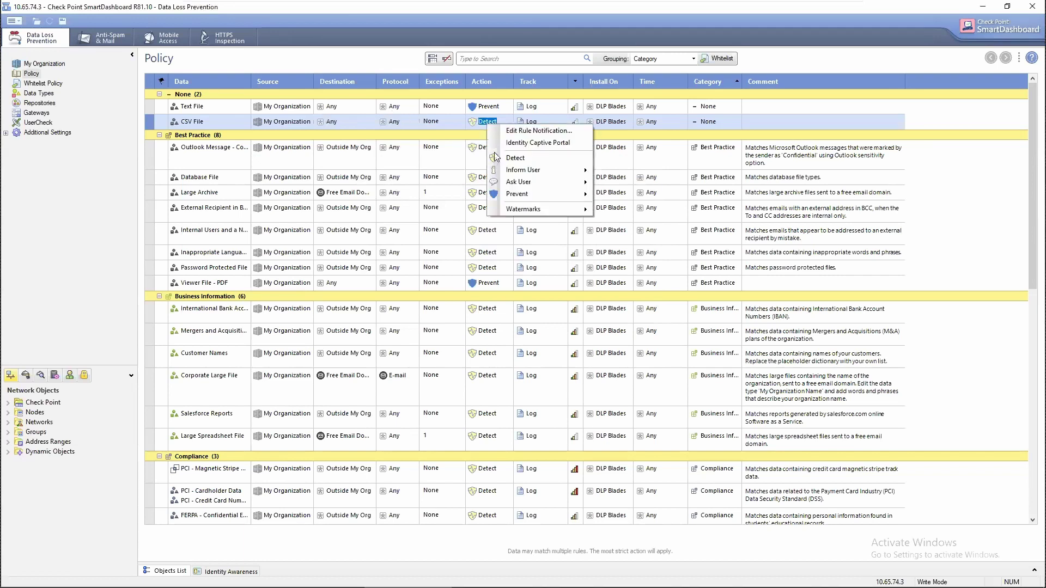
{"action": "left_click", "coordinate": [517, 194]}
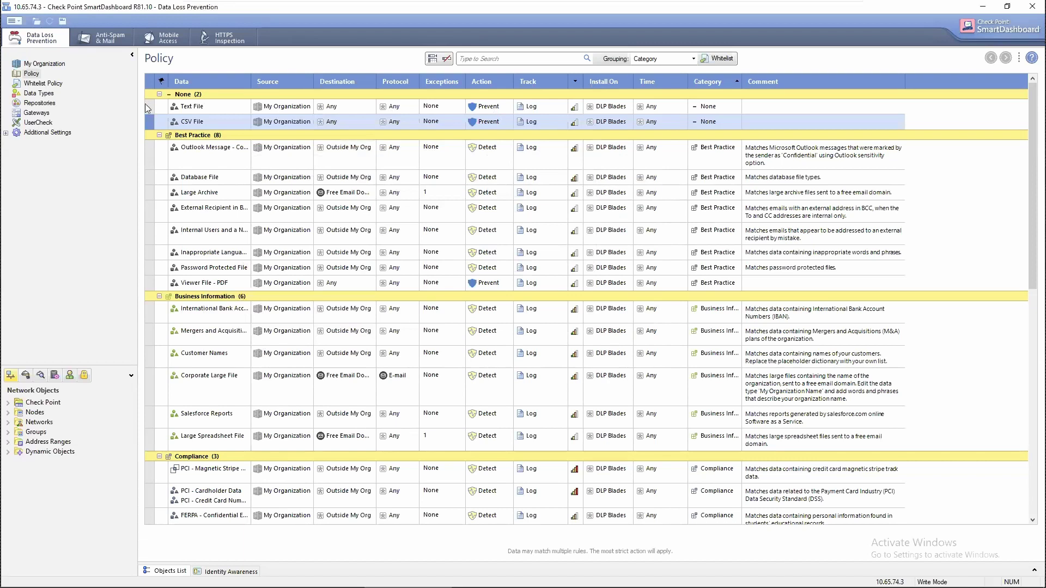
{"action": "left_click", "coordinate": [149, 110]}
Add another rule to the None group with PCI - Cardholder Data as its Data.
{"action": "right_click", "coordinate": [149, 106]}
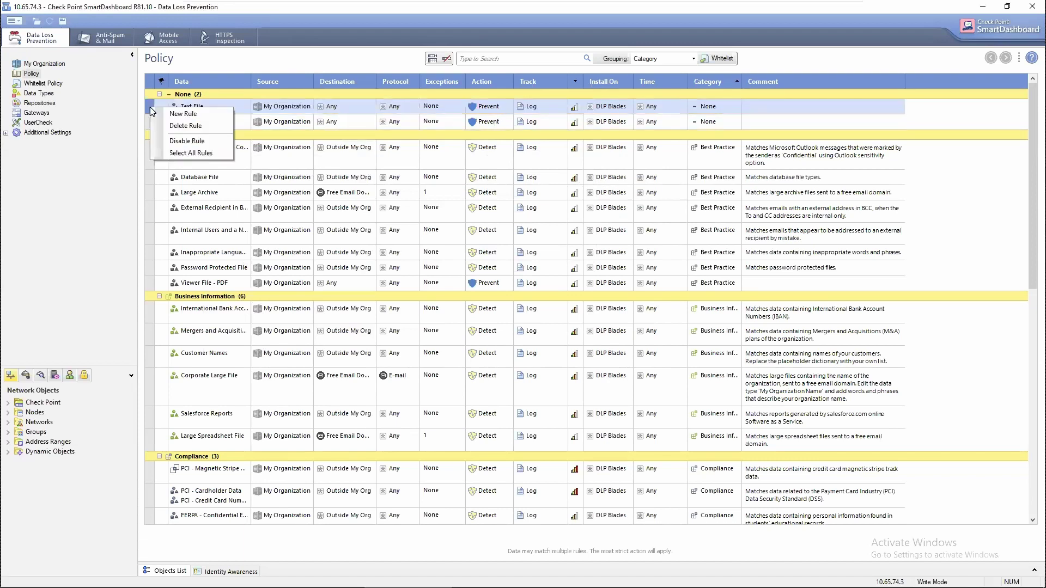
{"action": "left_click", "coordinate": [184, 114]}
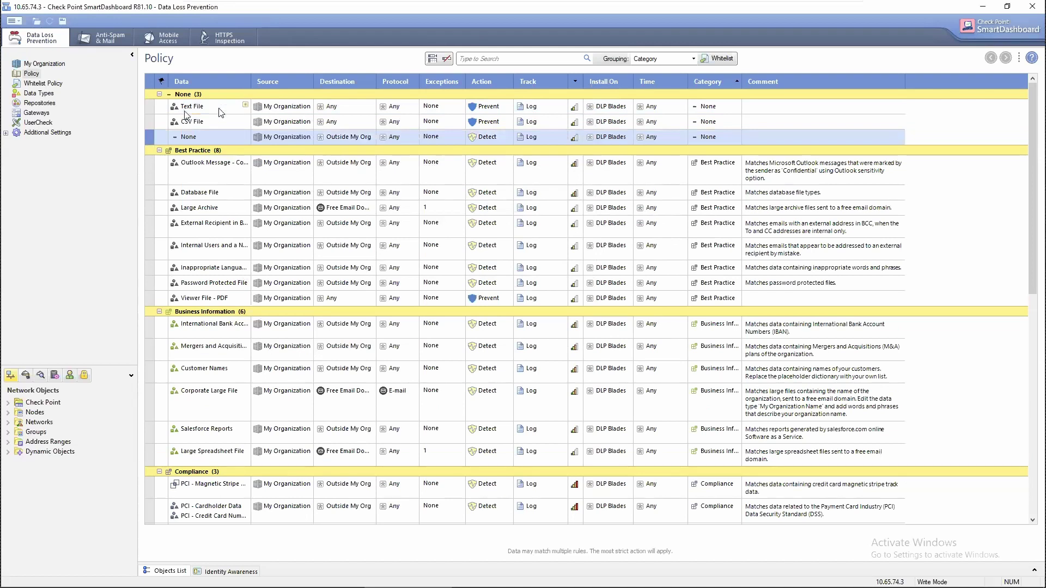
{"action": "left_click", "coordinate": [244, 137]}
{"action": "type", "text": "pci"}
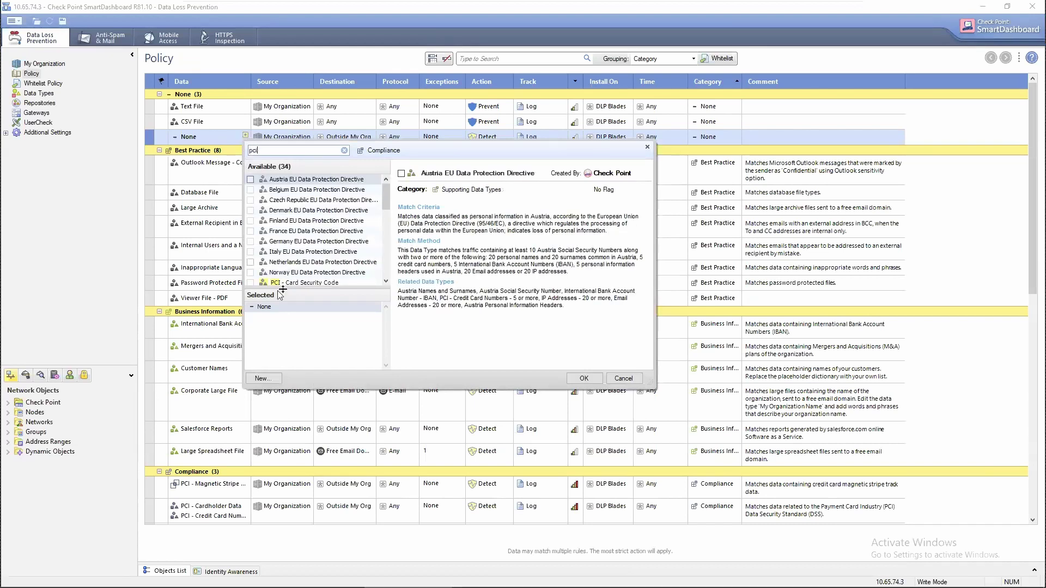
{"action": "scroll", "coordinate": [305, 254], "scroll_direction": "down", "scroll_amount": 2}
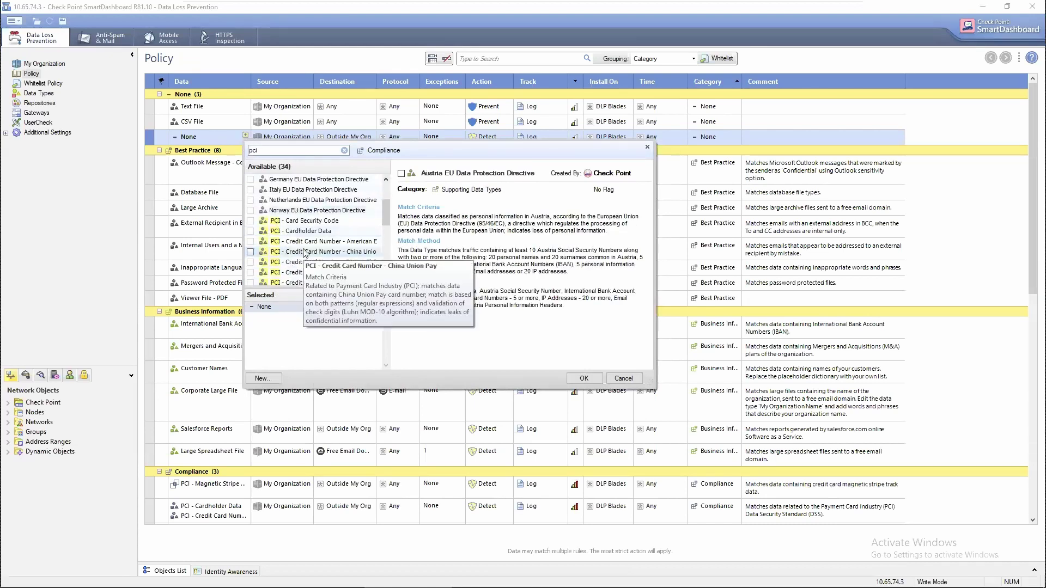
{"action": "left_click", "coordinate": [309, 231]}
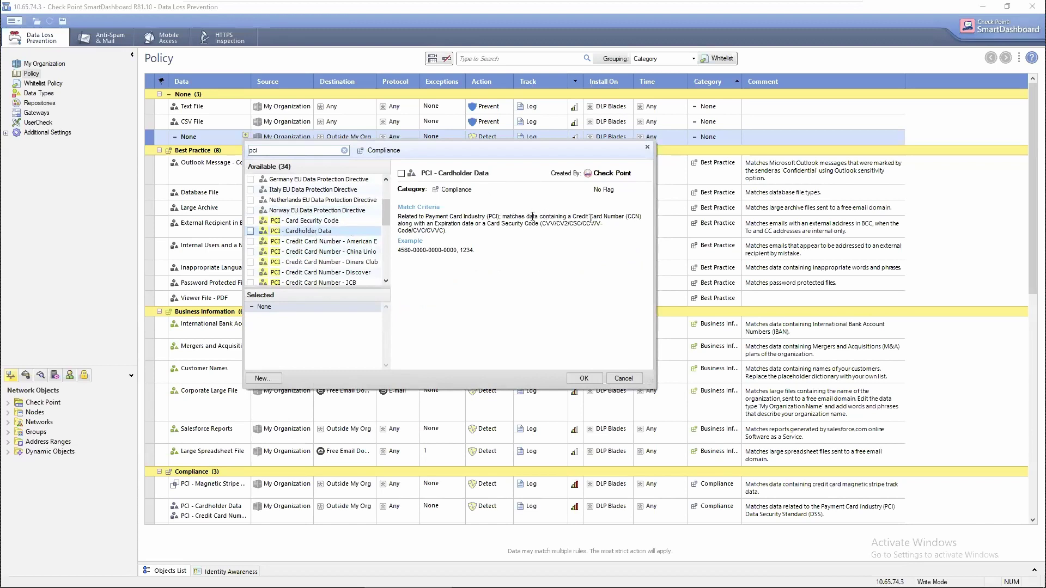
{"action": "left_click", "coordinate": [250, 232]}
{"action": "scroll", "coordinate": [307, 234], "scroll_direction": "down", "scroll_amount": 2}
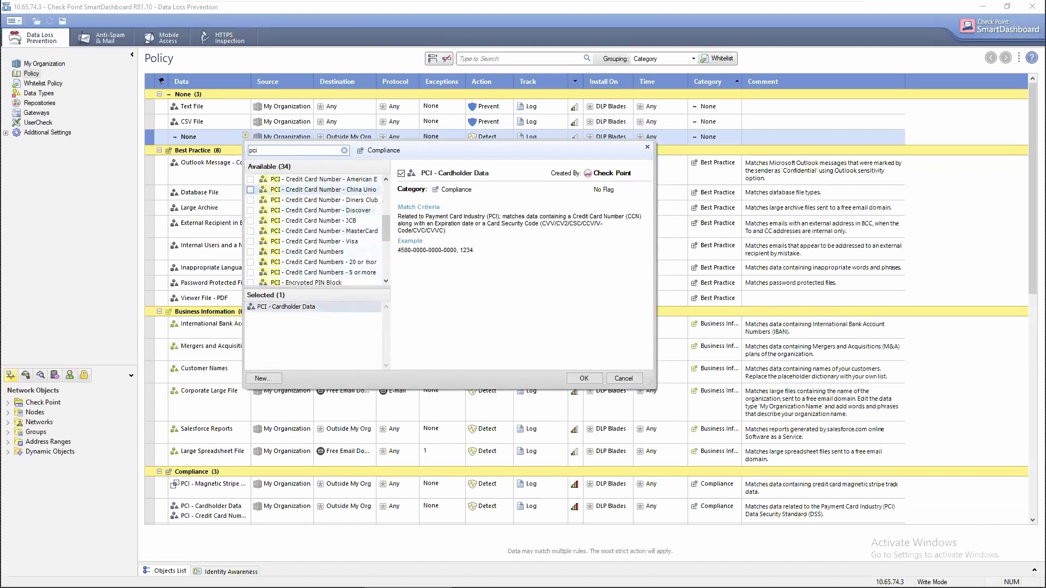
{"action": "left_click", "coordinate": [584, 379]}
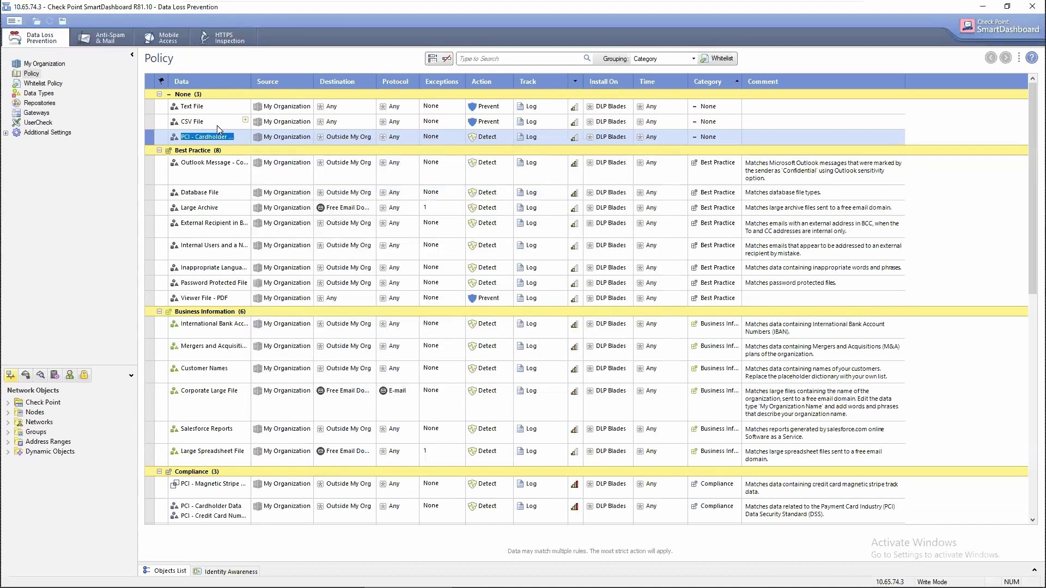
Set the PCI rule's destination to Any and its action to Prevent.
{"action": "left_click", "coordinate": [370, 135]}
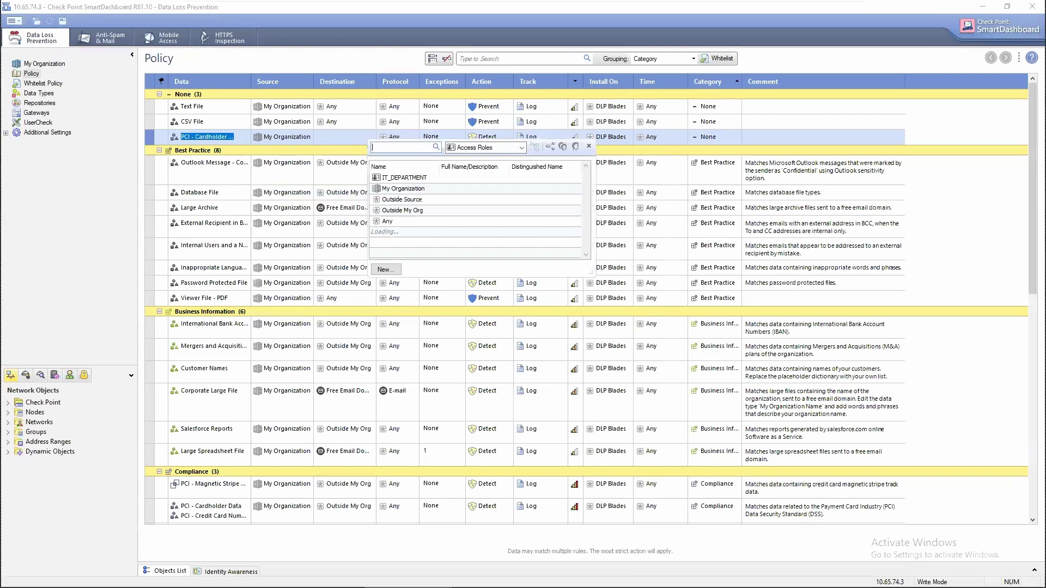
{"action": "left_click", "coordinate": [391, 222]}
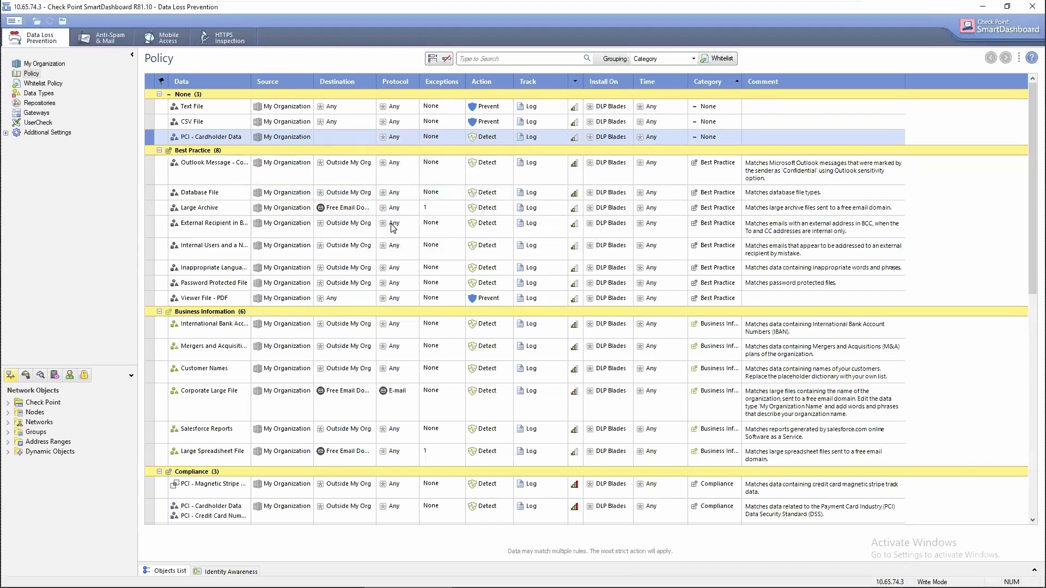
{"action": "right_click", "coordinate": [491, 136]}
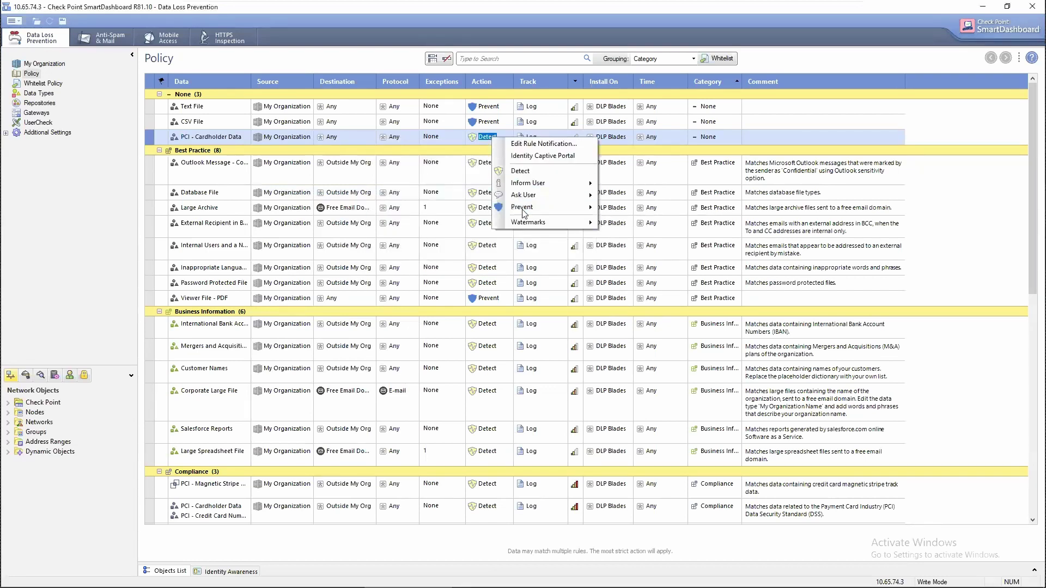
{"action": "left_click", "coordinate": [616, 208]}
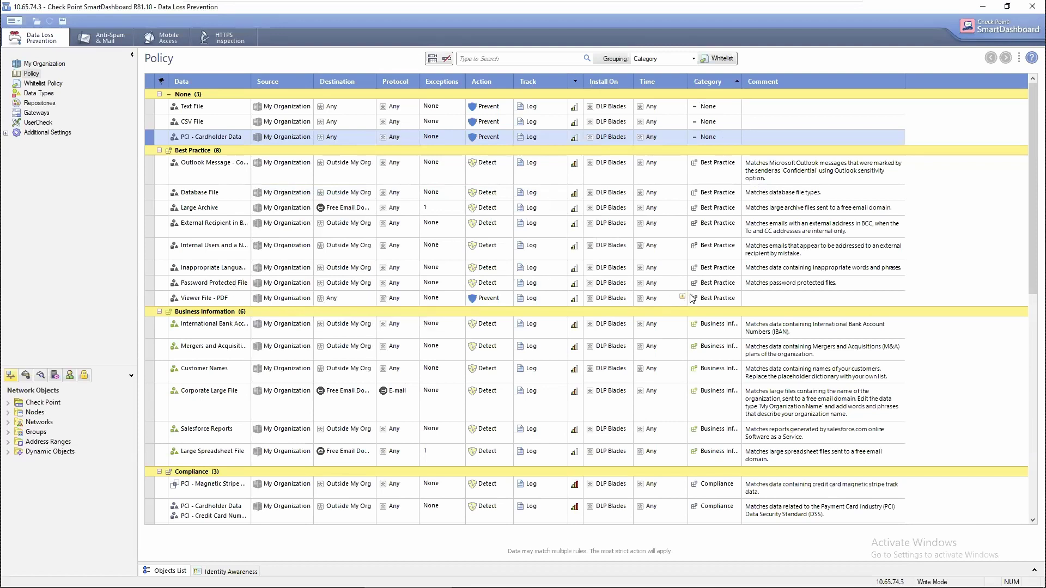
Set Viewer File - PDF's category to None and its severity to Critical.
{"action": "left_click", "coordinate": [710, 305]}
{"action": "left_click", "coordinate": [708, 311]}
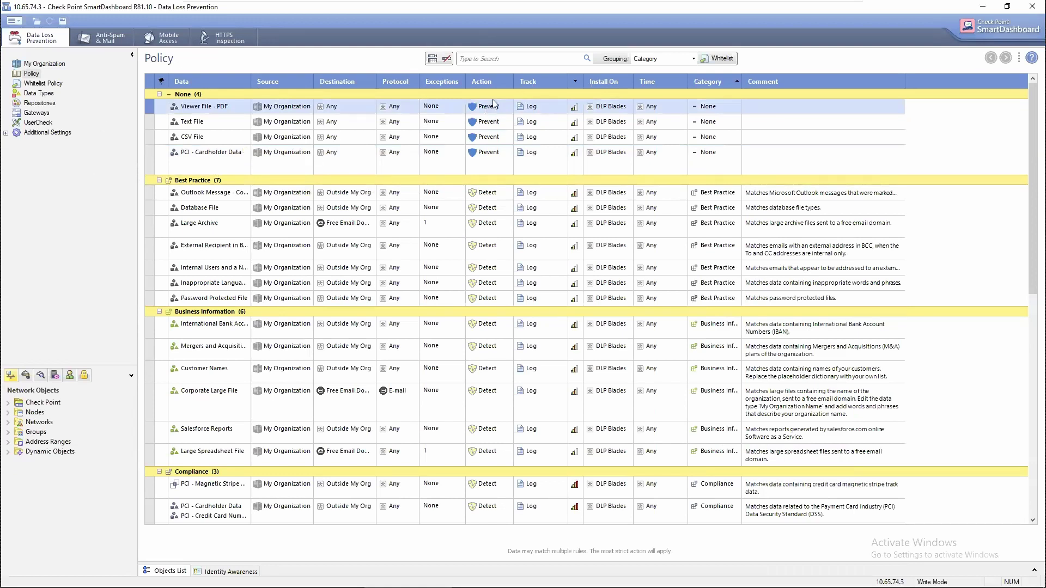
{"action": "left_click", "coordinate": [573, 110]}
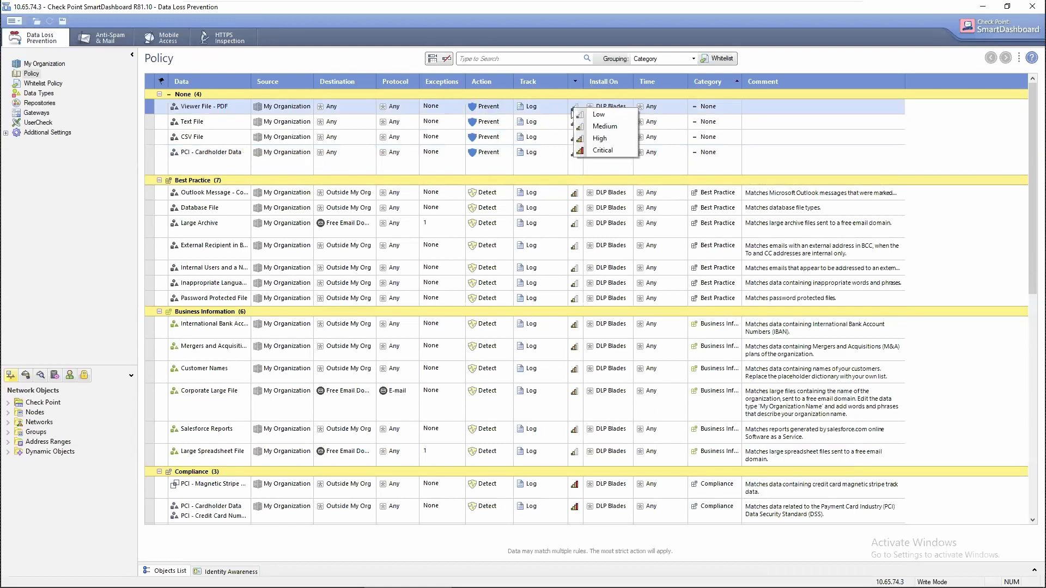
{"action": "left_click", "coordinate": [600, 150]}
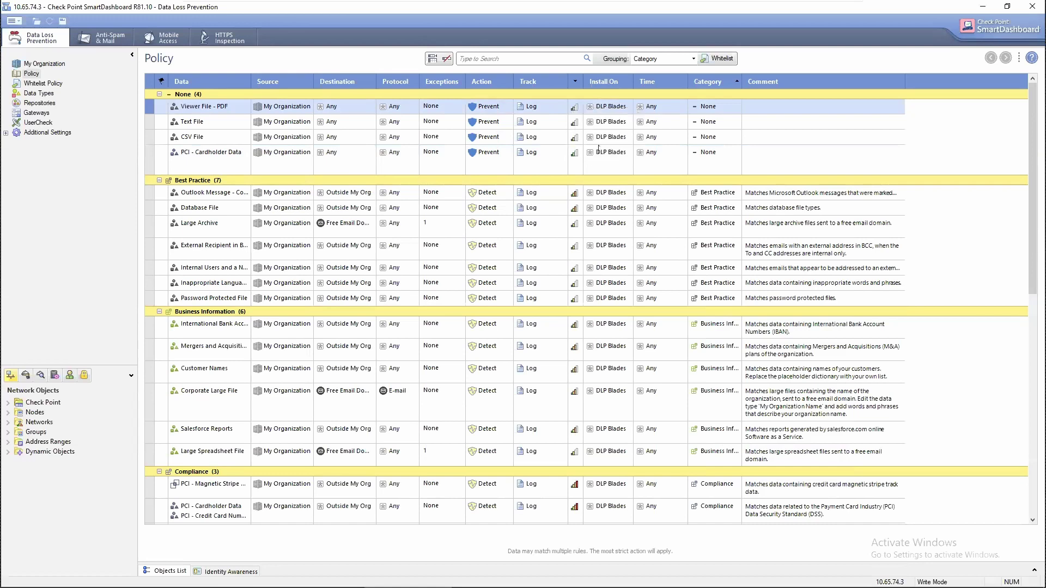
Set severity to Critical for the Text File, CSV File and PCI - Cardholder Data rules.
{"action": "left_click", "coordinate": [575, 123]}
{"action": "left_click", "coordinate": [595, 165]}
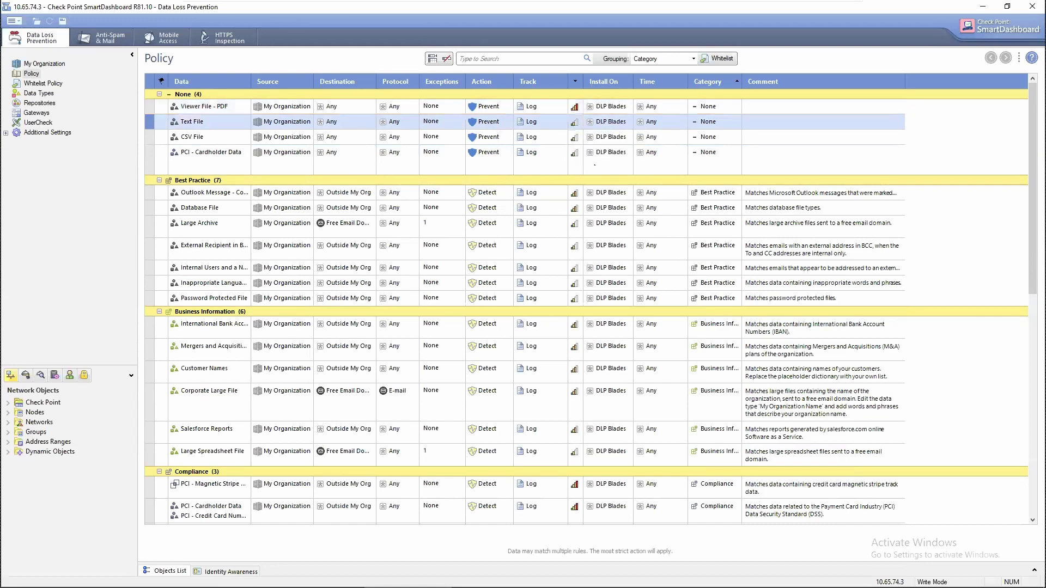
{"action": "left_click", "coordinate": [575, 138]}
{"action": "left_click", "coordinate": [602, 179]}
{"action": "left_click", "coordinate": [578, 155]}
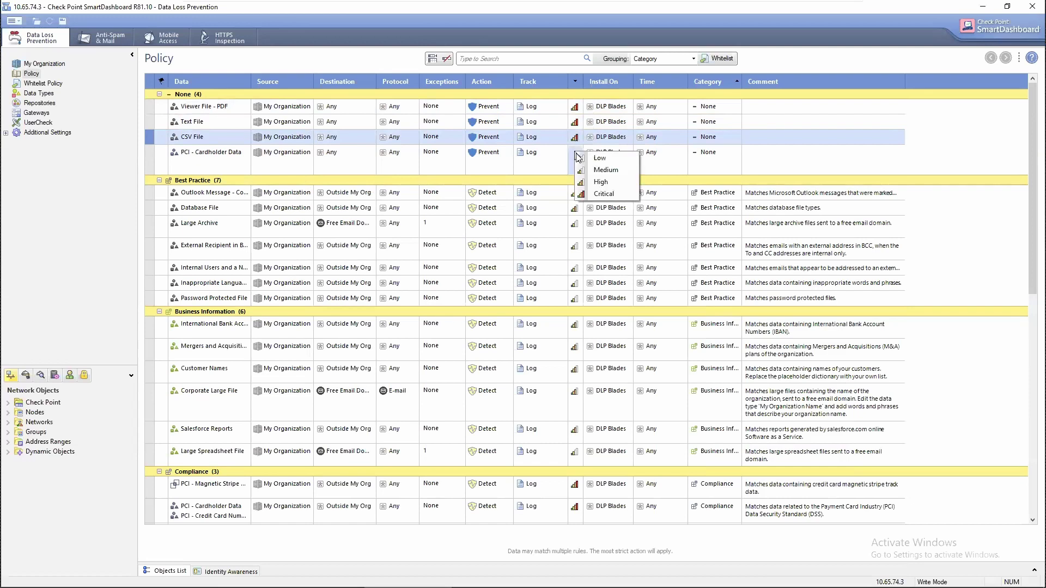
{"action": "left_click", "coordinate": [605, 194]}
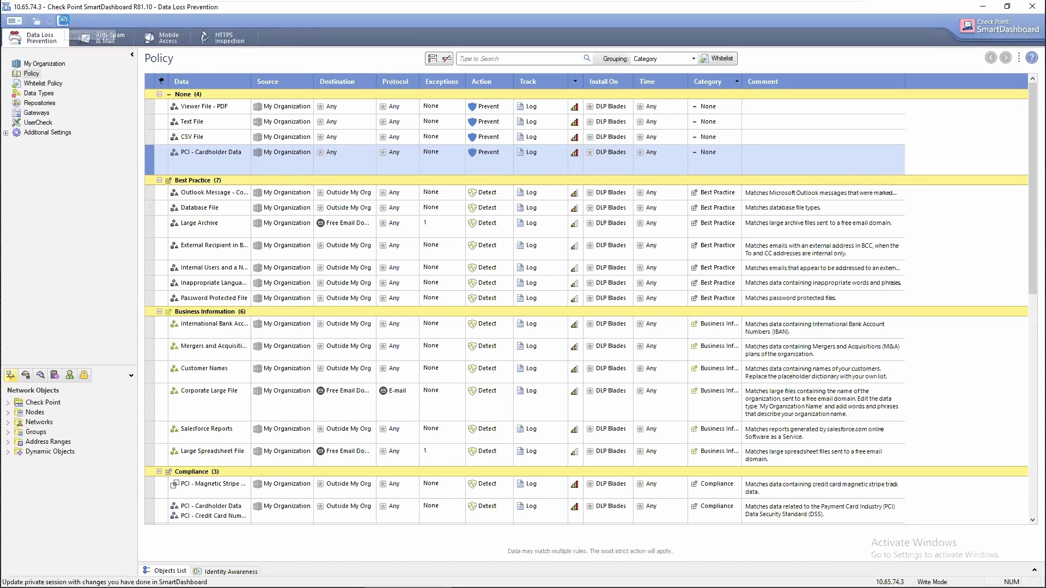
Save the DLP policy to the server, then close SmartDashboard.
{"action": "left_click", "coordinate": [63, 21]}
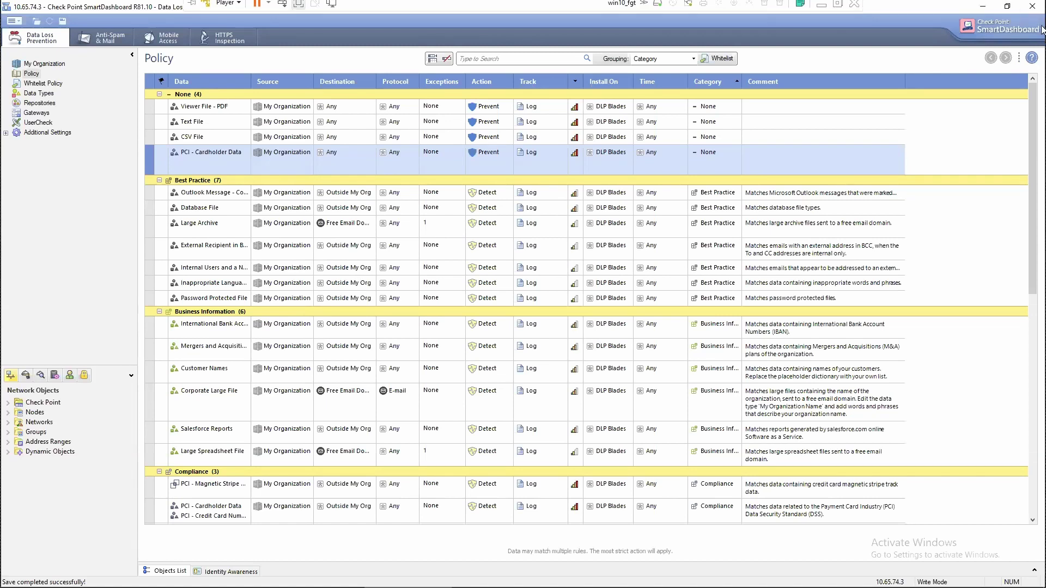
{"action": "left_click", "coordinate": [1032, 6]}
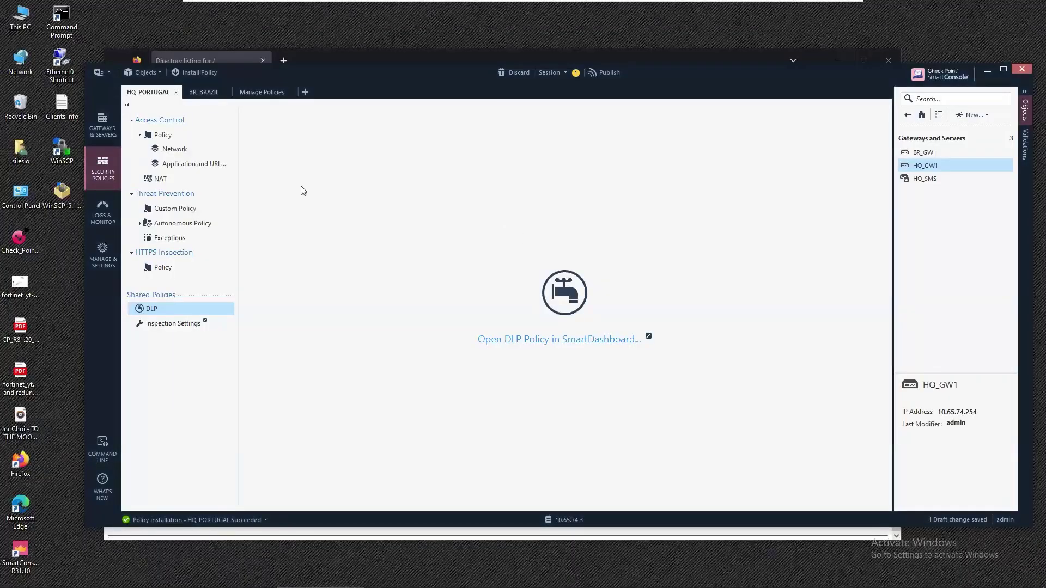
Publish changes, install HQ_PORTUGAL on HQ_GW1, and show the Gateways & Servers list.
{"action": "left_click", "coordinate": [182, 150]}
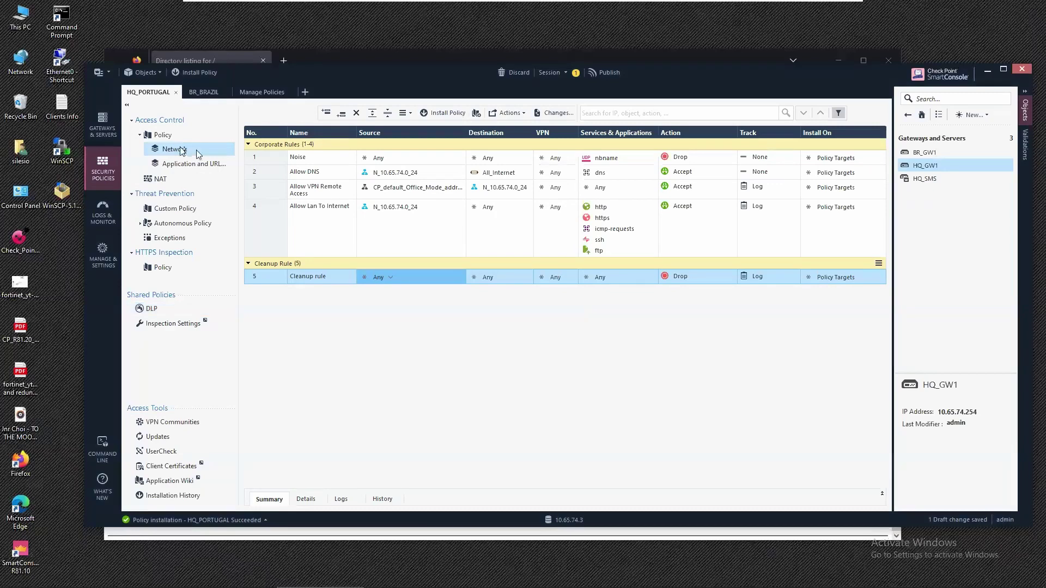
{"action": "left_click", "coordinate": [440, 112]}
{"action": "left_click", "coordinate": [593, 368]}
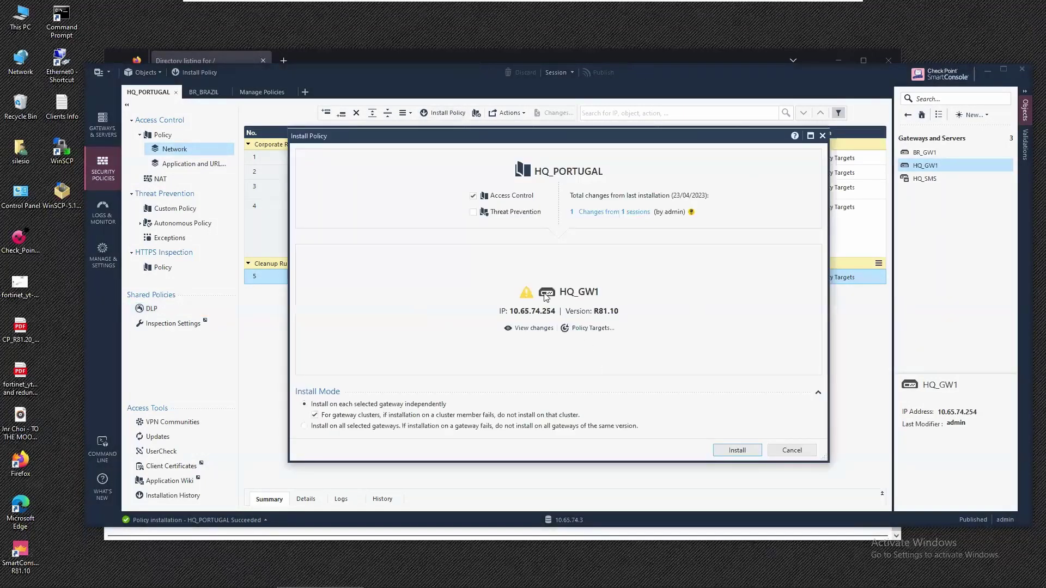
{"action": "mouse_move", "coordinate": [527, 294]}
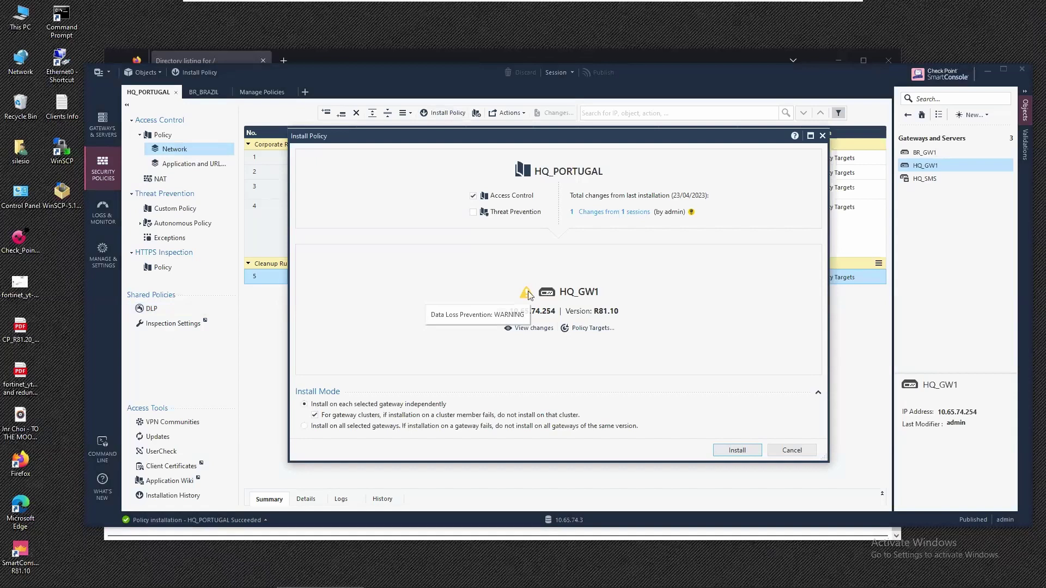
{"action": "left_click", "coordinate": [744, 451]}
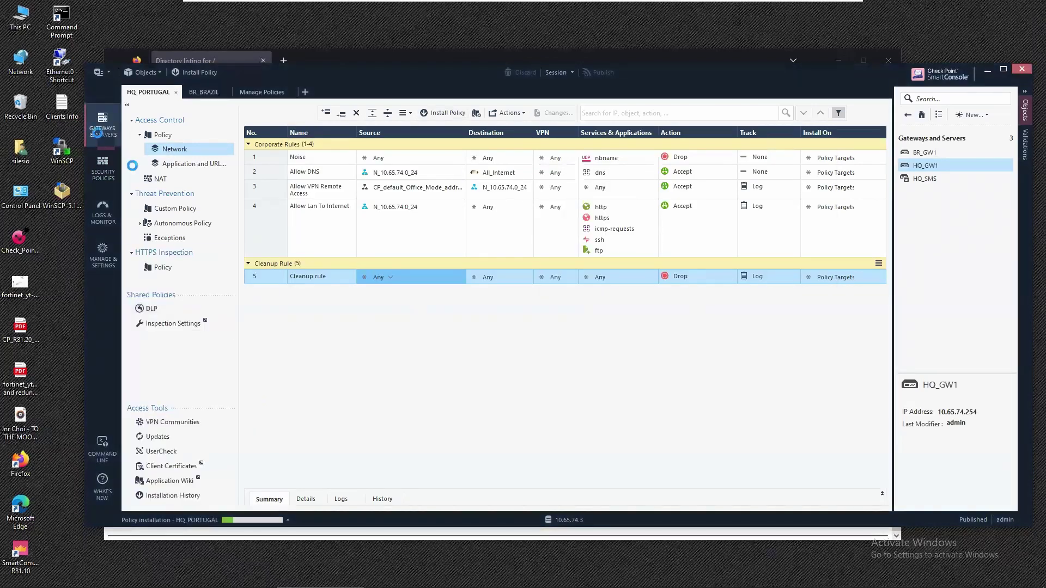
{"action": "left_click", "coordinate": [102, 125]}
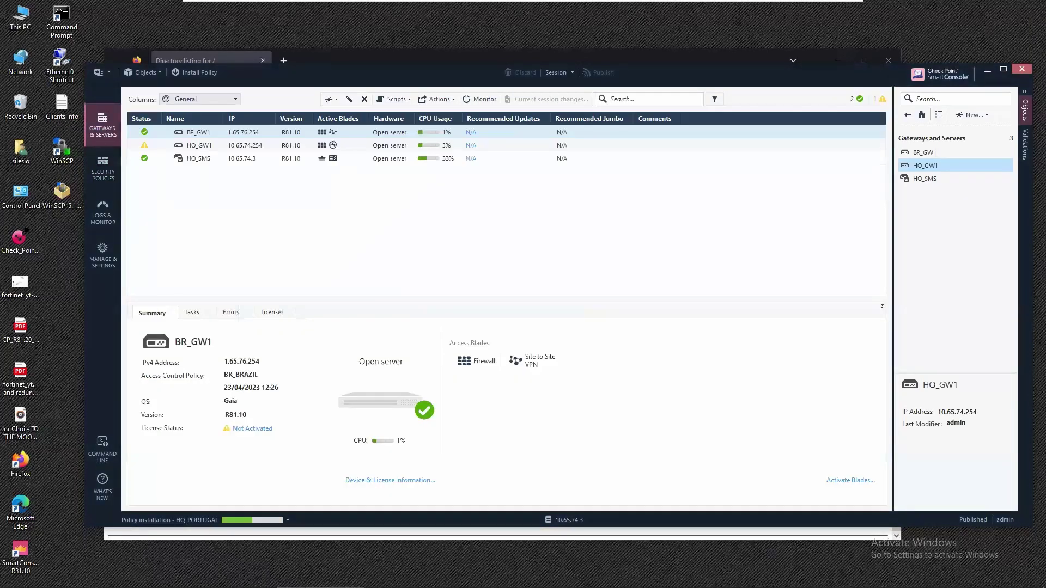
Review HQ_GW1's Device & License Information to confirm the policy installed successfully.
{"action": "left_click", "coordinate": [204, 145]}
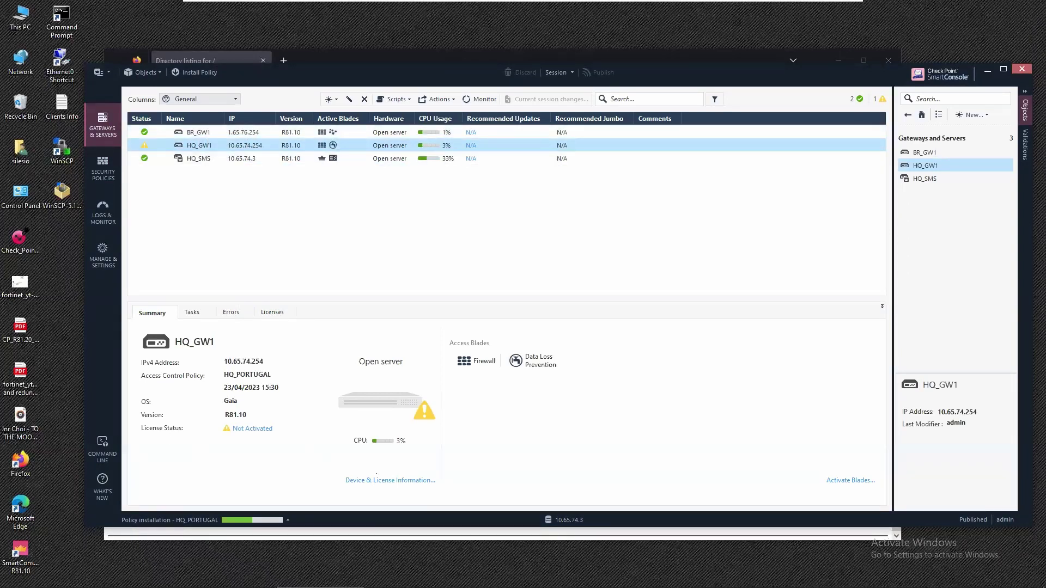
{"action": "left_click", "coordinate": [252, 430]}
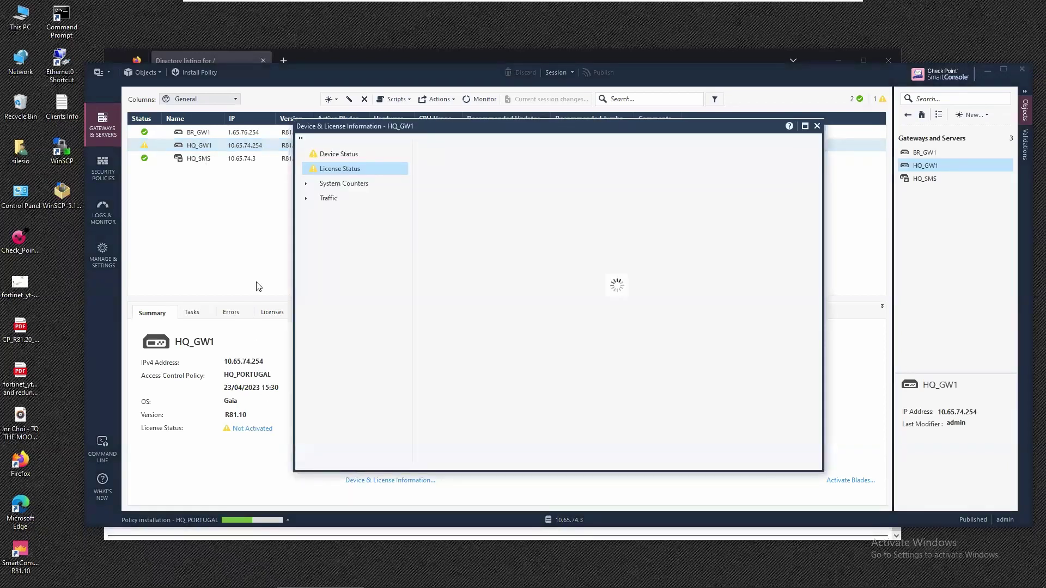
{"action": "scroll", "coordinate": [634, 265], "scroll_direction": "down", "scroll_amount": 5}
{"action": "scroll", "coordinate": [636, 268], "scroll_direction": "up", "scroll_amount": 2}
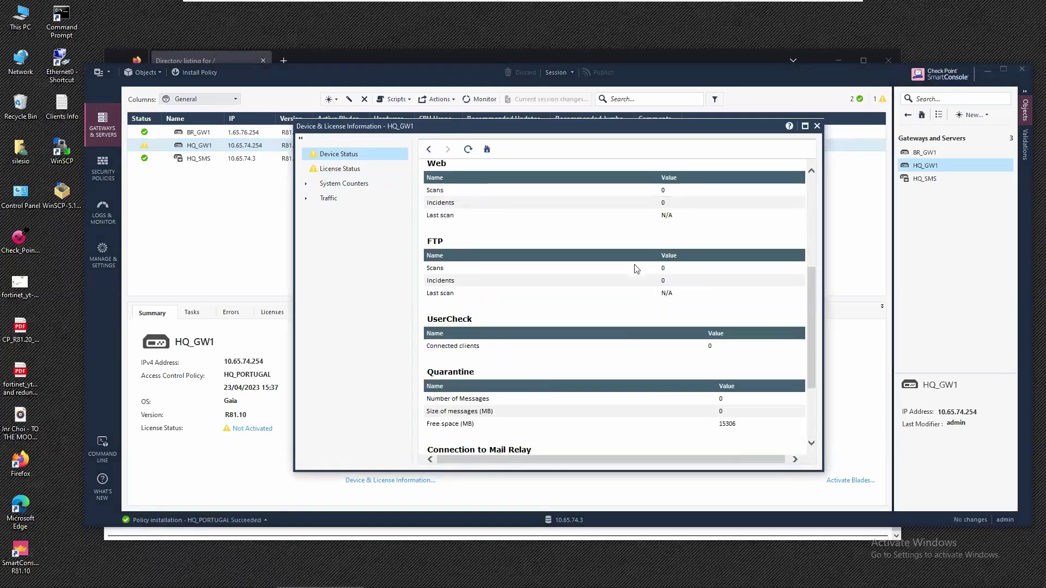
{"action": "scroll", "coordinate": [636, 268], "scroll_direction": "up", "scroll_amount": 3}
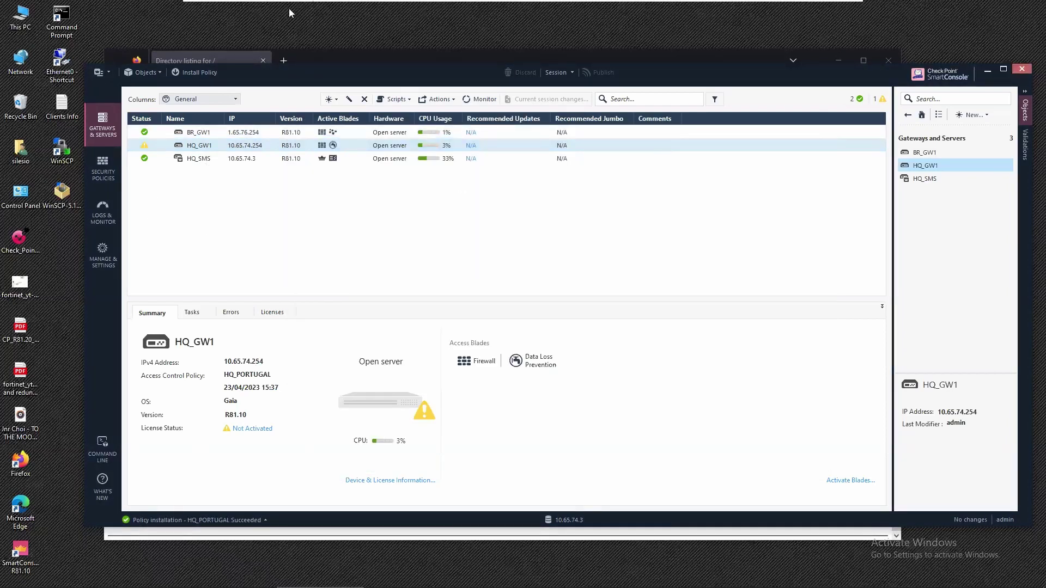
Reload the directory listing in Firefox, then return to SmartConsole.
{"action": "left_click", "coordinate": [304, 54]}
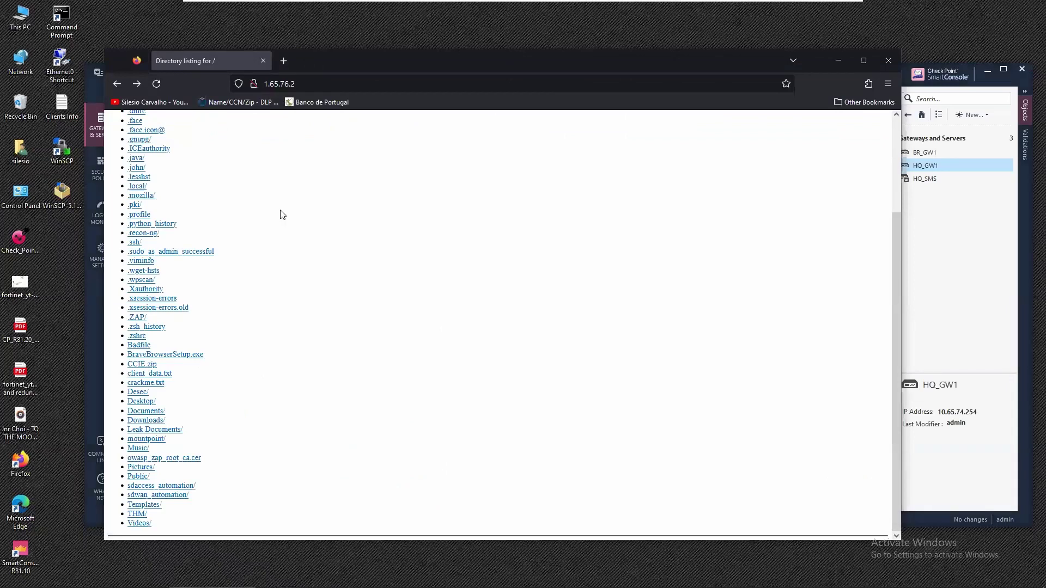
{"action": "left_click", "coordinate": [156, 84]}
{"action": "key", "text": "alt+Tab"}
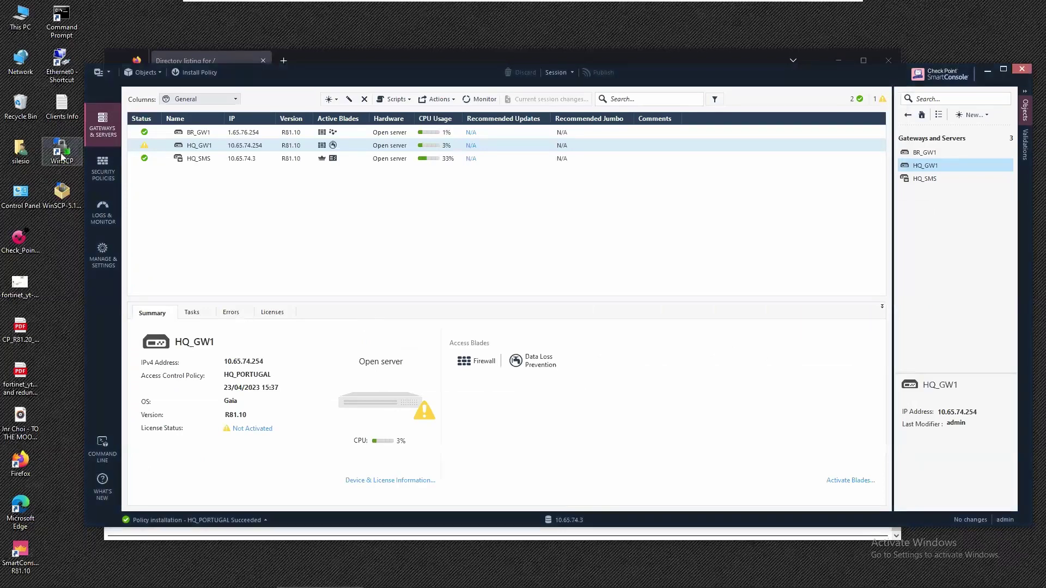
Launch WinSCP and set the file protocol to FTP.
{"action": "left_click", "coordinate": [61, 151]}
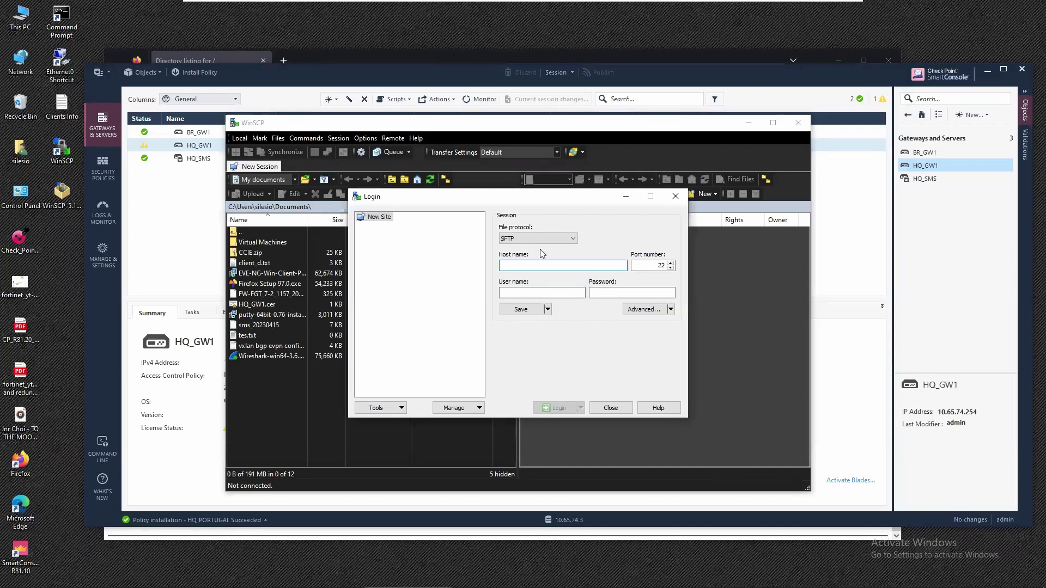
{"action": "left_click", "coordinate": [543, 239]}
{"action": "left_click", "coordinate": [522, 264]}
Log in to 1.65.76.2 with the user name and password, then open Leak Documents.
{"action": "left_click", "coordinate": [523, 264]}
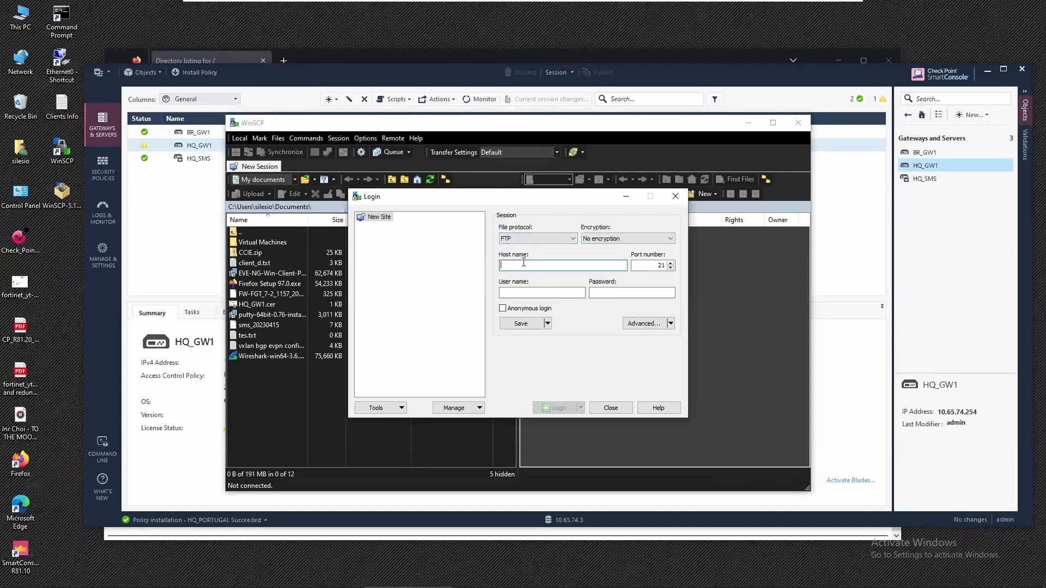
{"action": "type", "text": "1.65"}
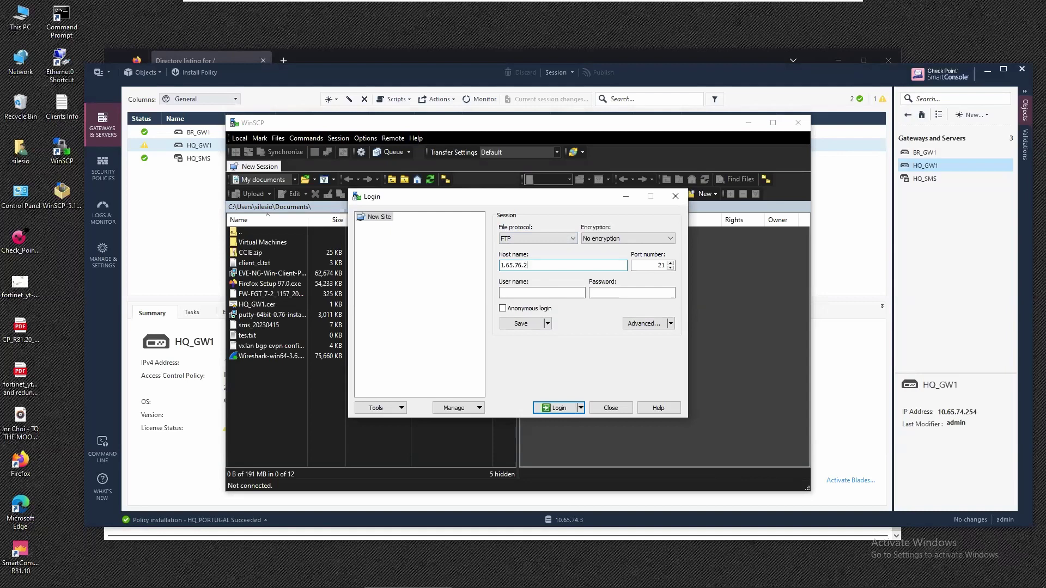
{"action": "type", "text": ".76.2"}
{"action": "left_click", "coordinate": [530, 293]}
{"action": "type", "text": "kali"}
{"action": "key", "text": "Tab"}
{"action": "type", "text": "kali"}
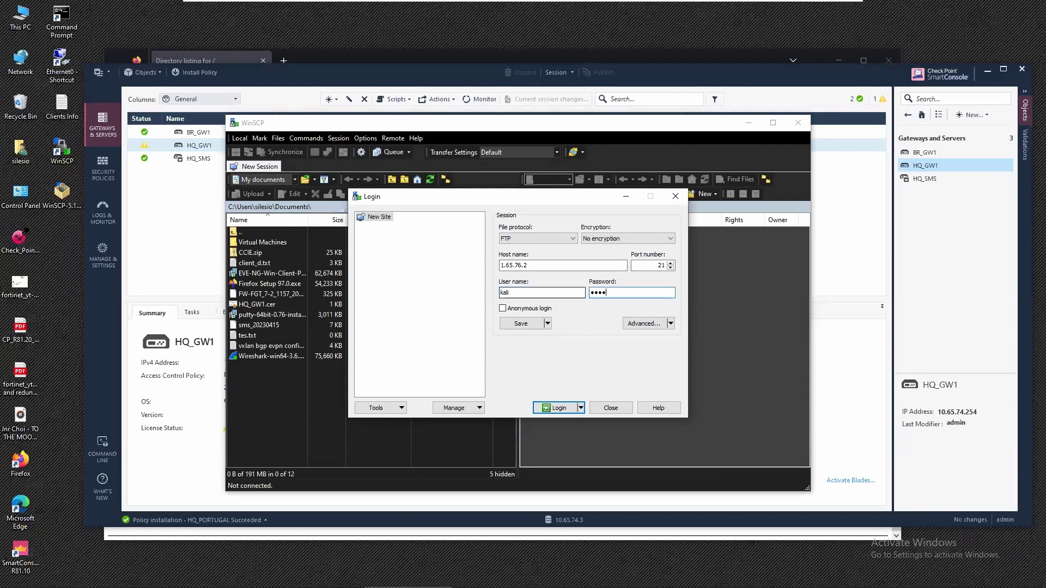
{"action": "key", "text": "Return"}
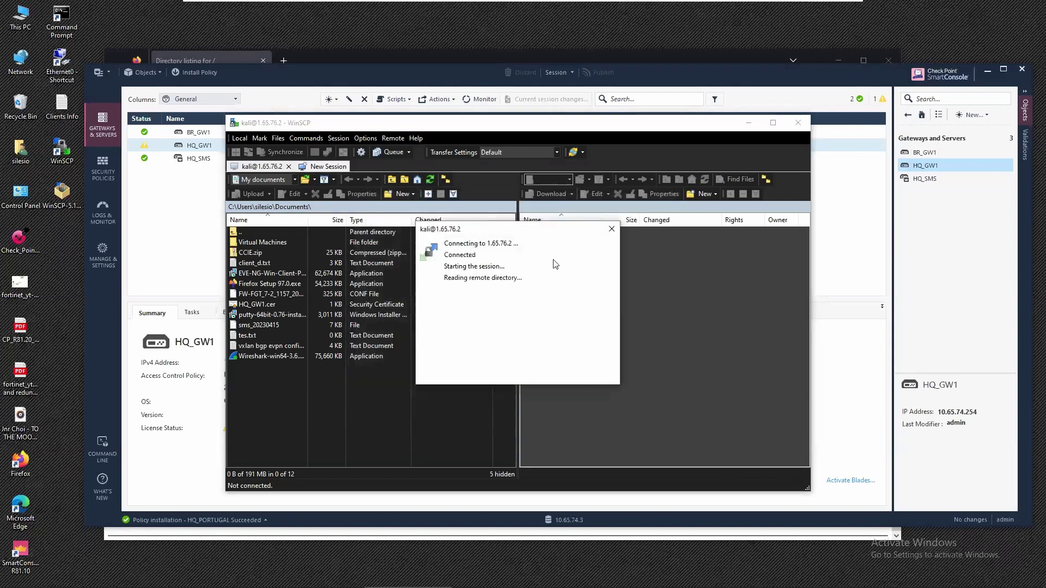
{"action": "double_click", "coordinate": [555, 284]}
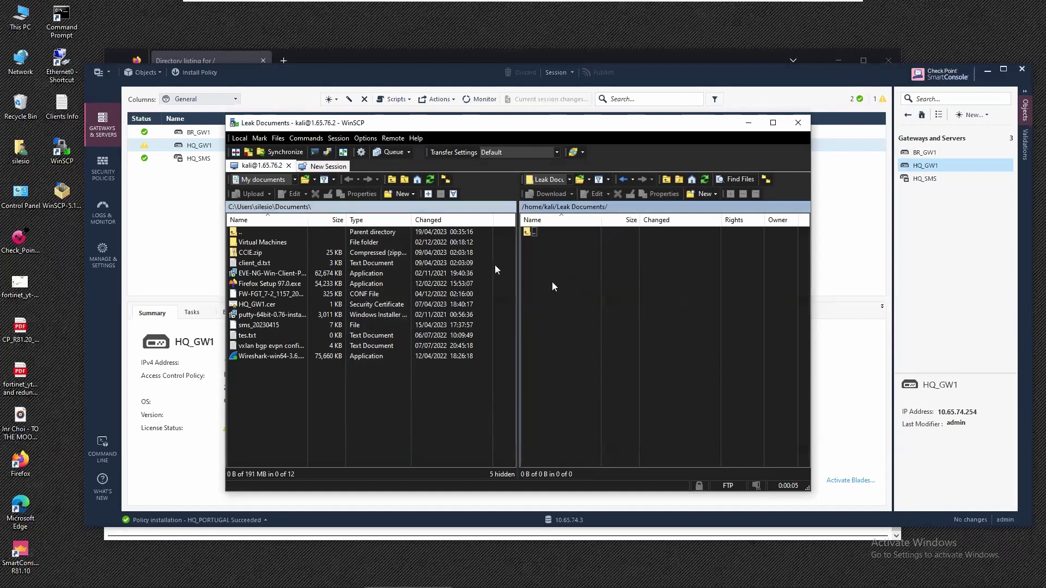
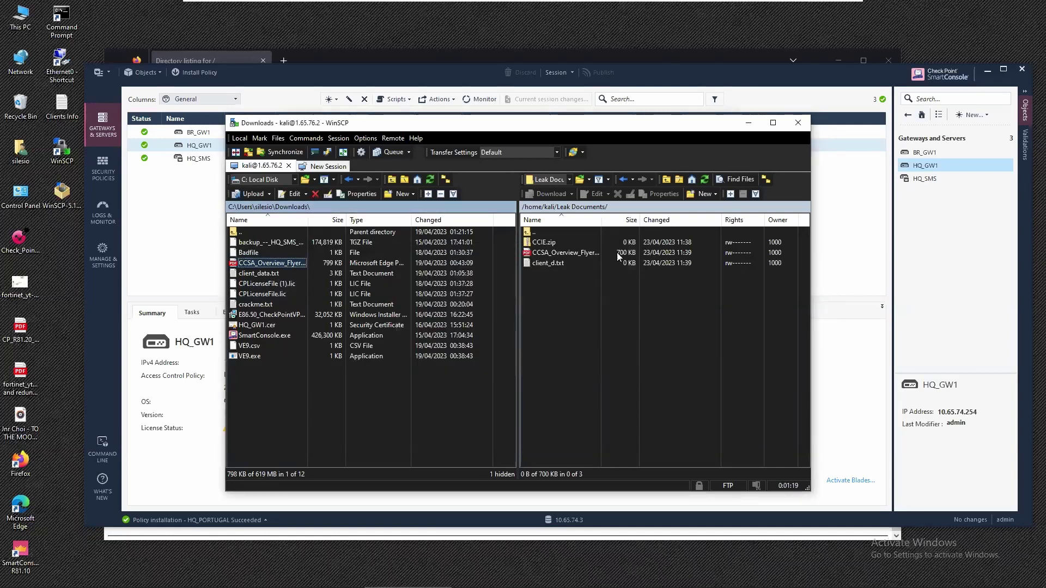
{"action": "left_click", "coordinate": [619, 251]}
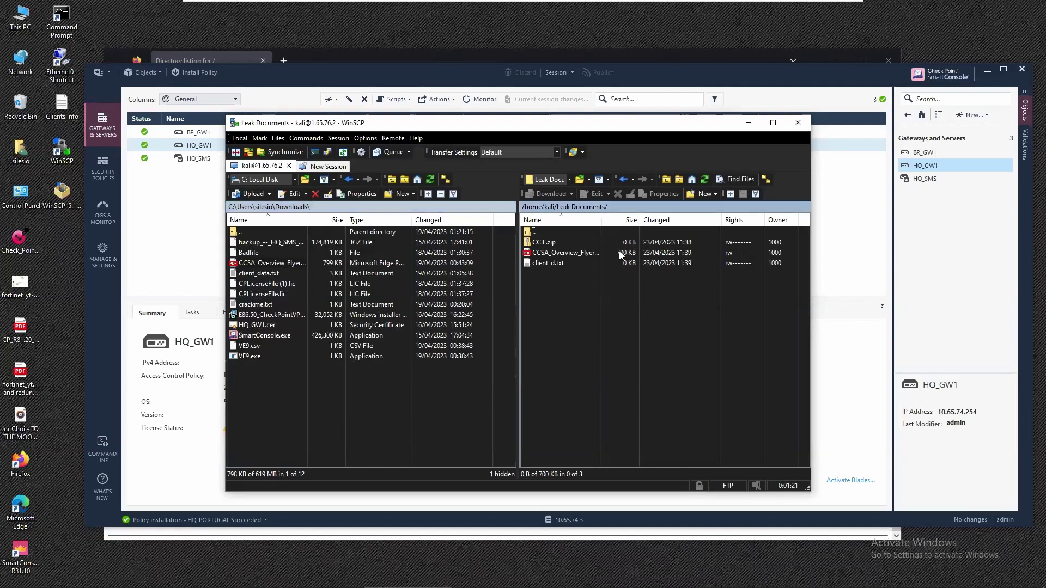
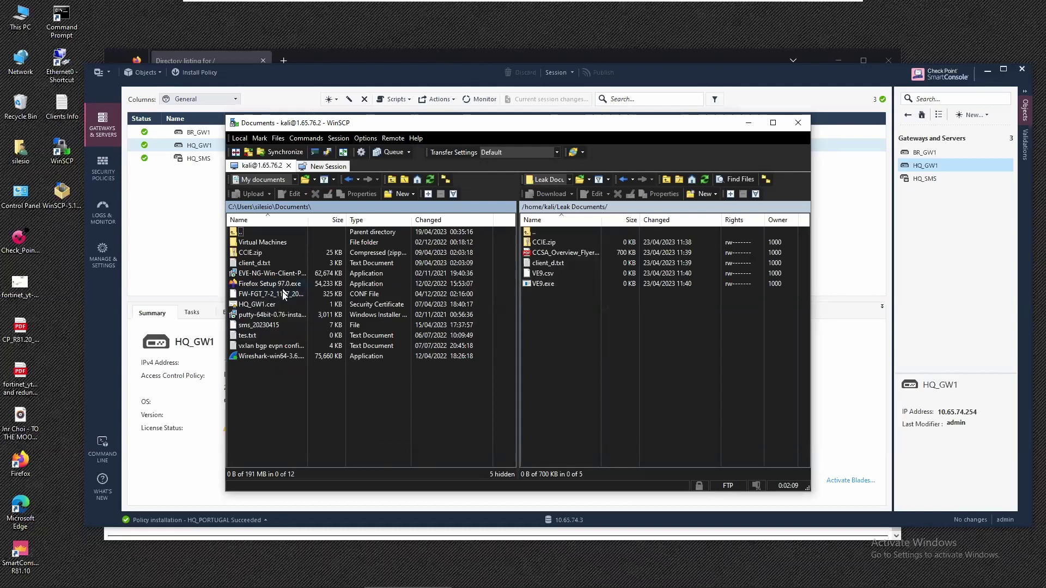
Drag putty-64bit-0.76-installer.msi from local Documents into the remote Leak Documents panel.
{"action": "left_click", "coordinate": [271, 316]}
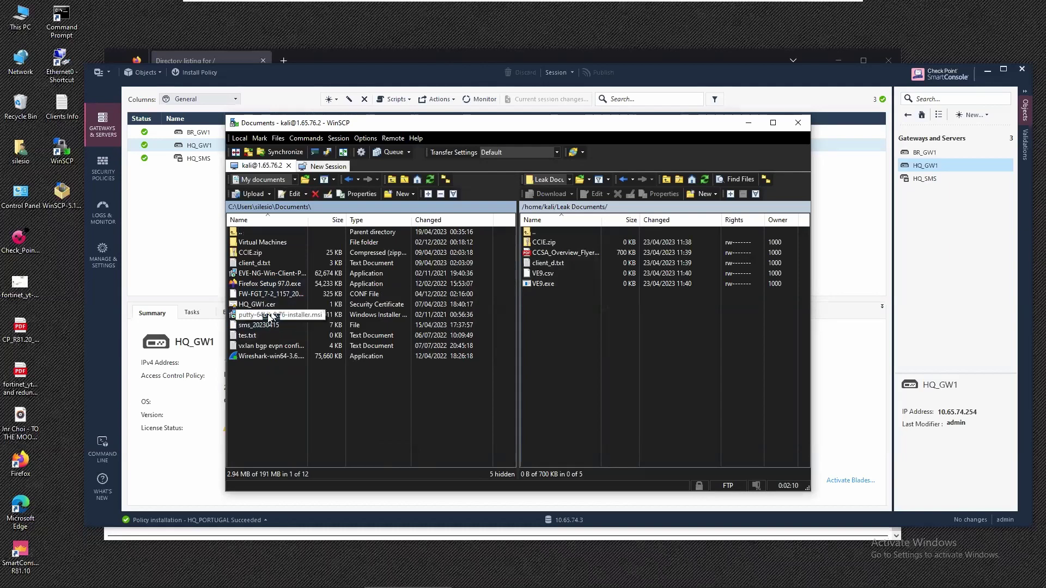
{"action": "left_click_drag", "start_coordinate": [270, 317], "coordinate": [621, 357]}
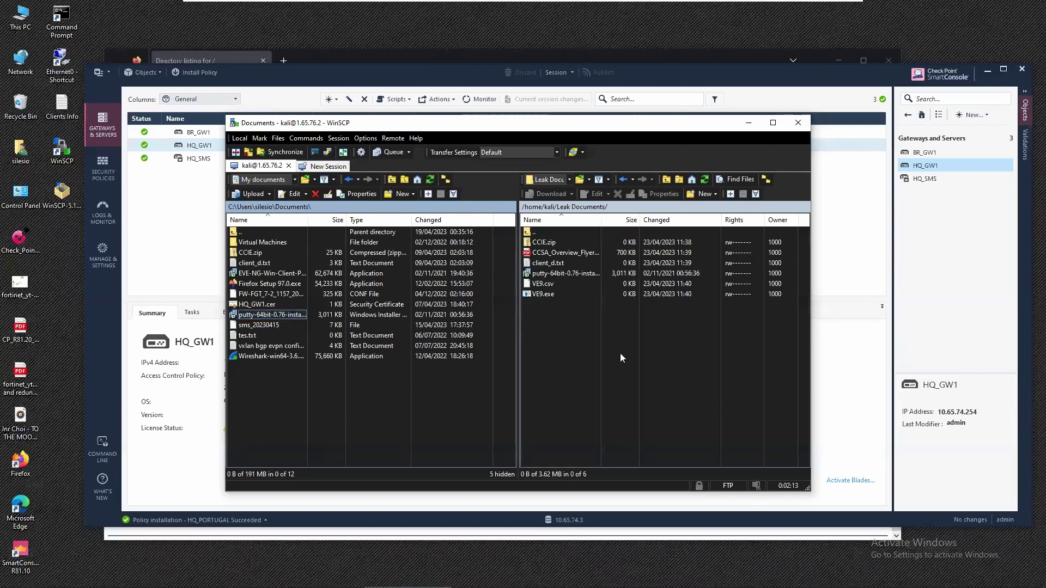
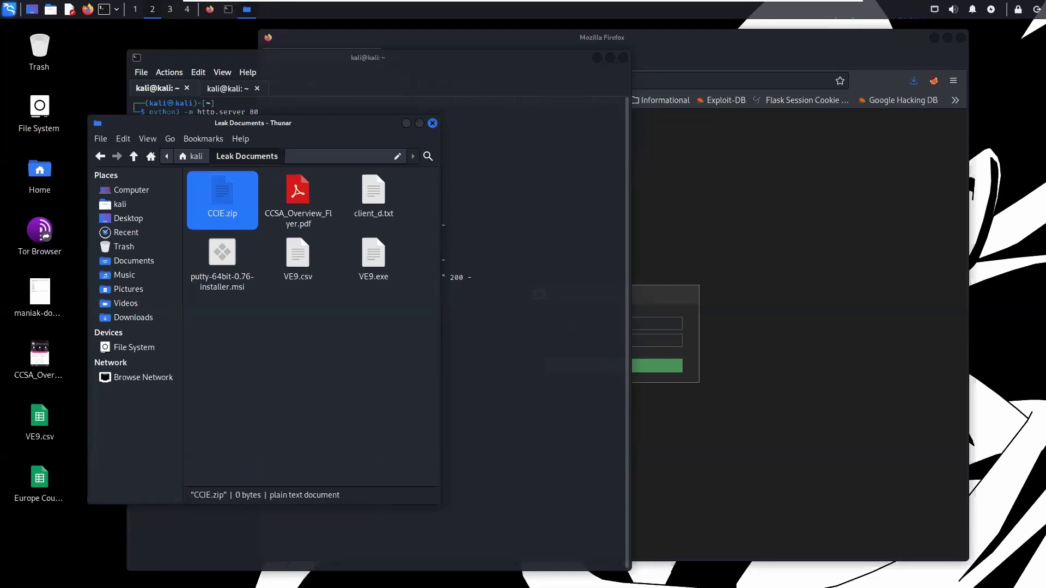
Open CCSA_Overview_Flyer.pdf in Atril, which reports the PDF document is damaged.
{"action": "left_click", "coordinate": [297, 201]}
{"action": "double_click", "coordinate": [297, 201]}
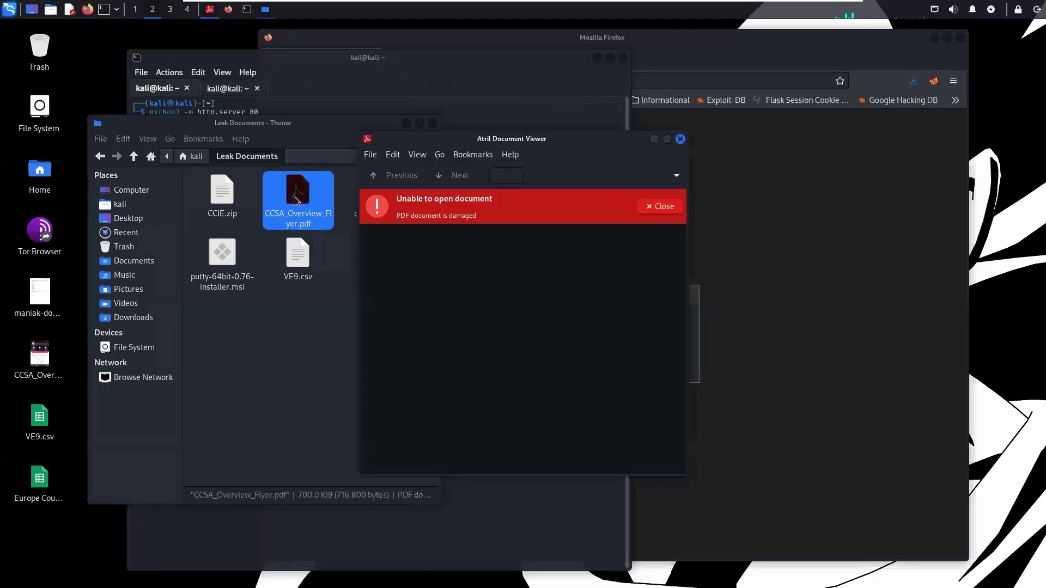
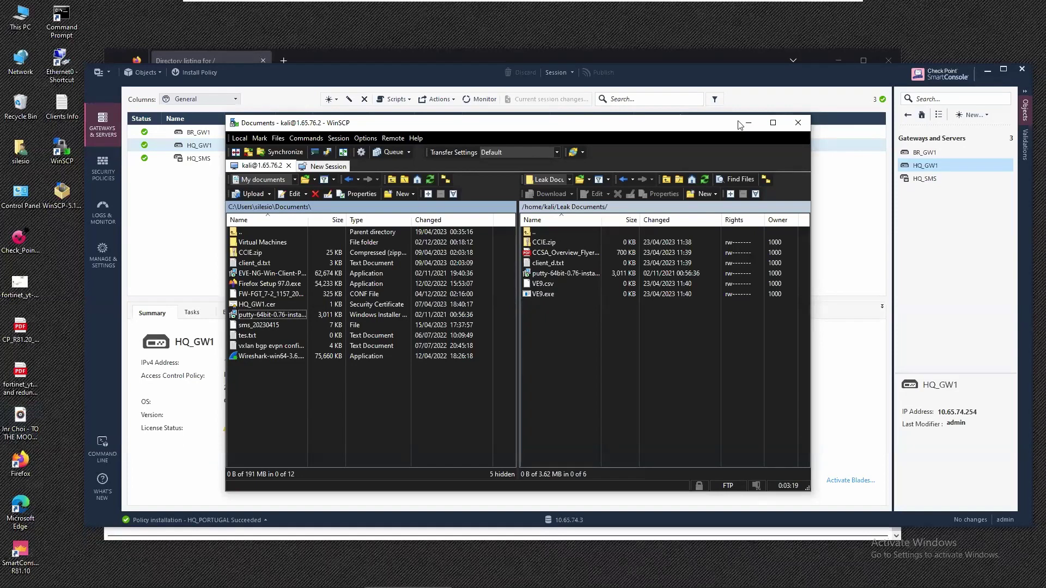
Minimize WinSCP, refresh the fw.log in Logs & Monitor and select a 15:39:14 DLP Prevent entry.
{"action": "left_click", "coordinate": [746, 123]}
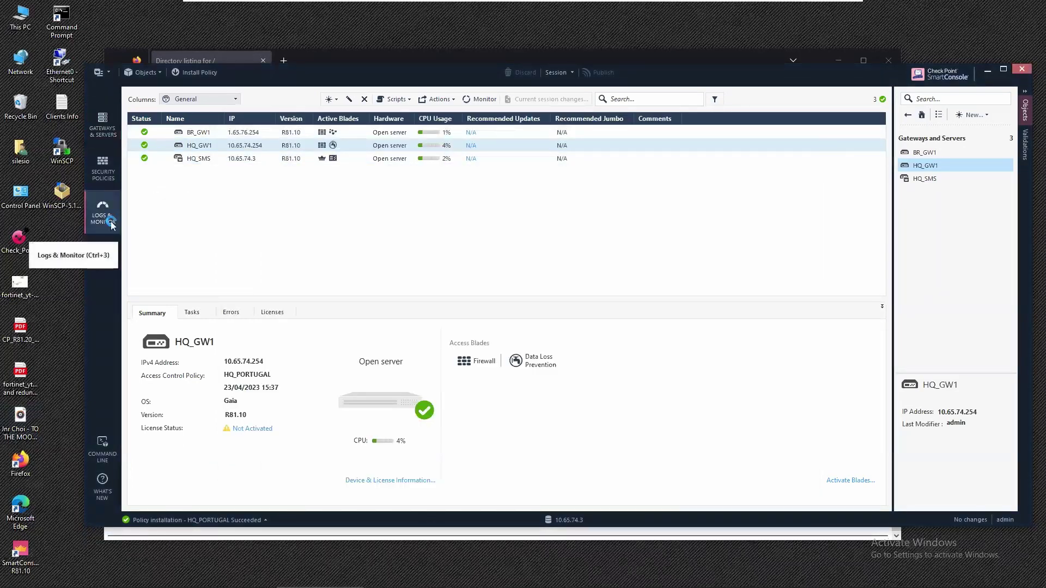
{"action": "left_click", "coordinate": [110, 221]}
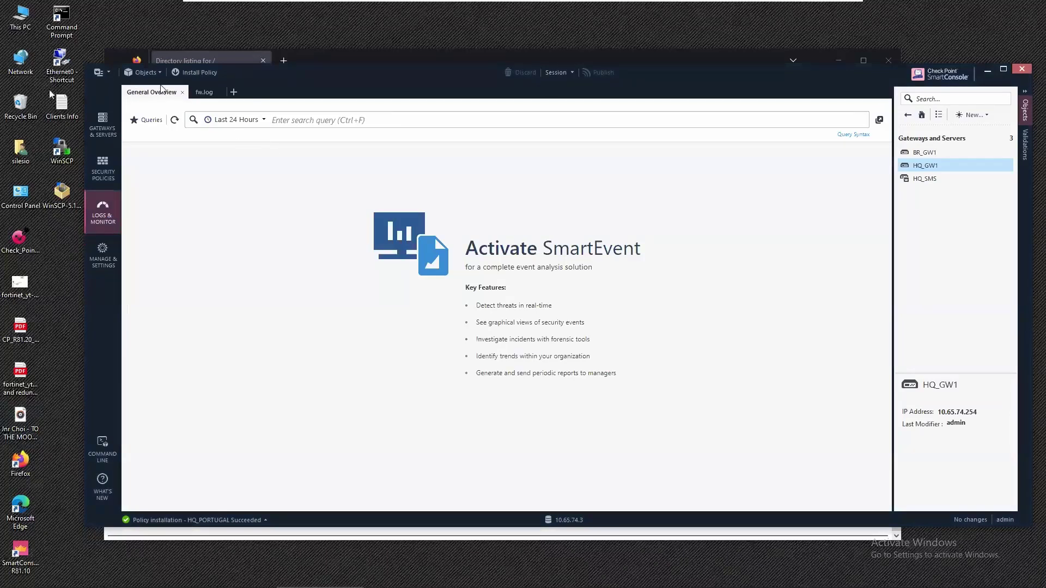
{"action": "left_click", "coordinate": [199, 96]}
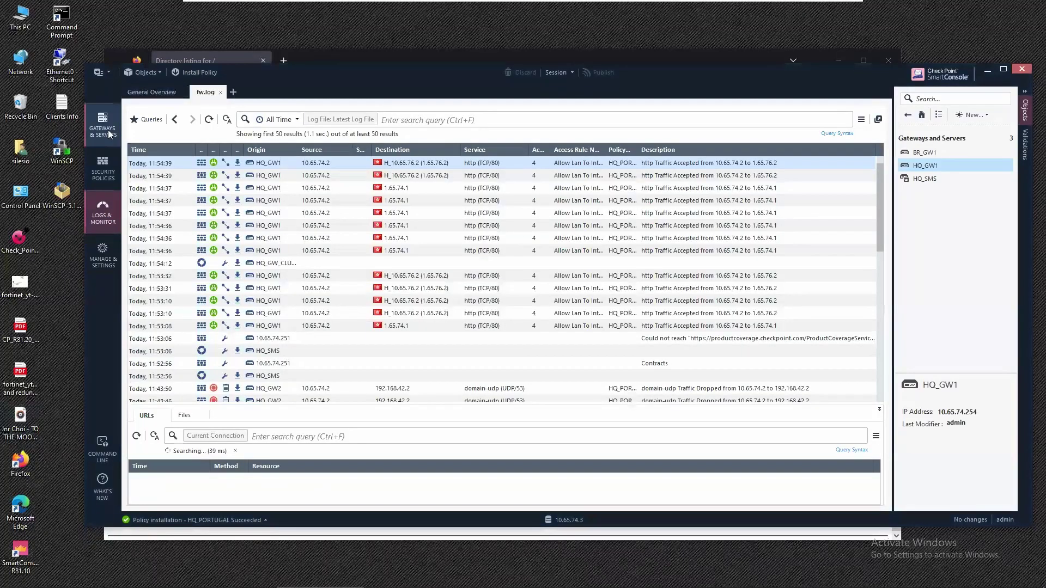
{"action": "left_click", "coordinate": [209, 120]}
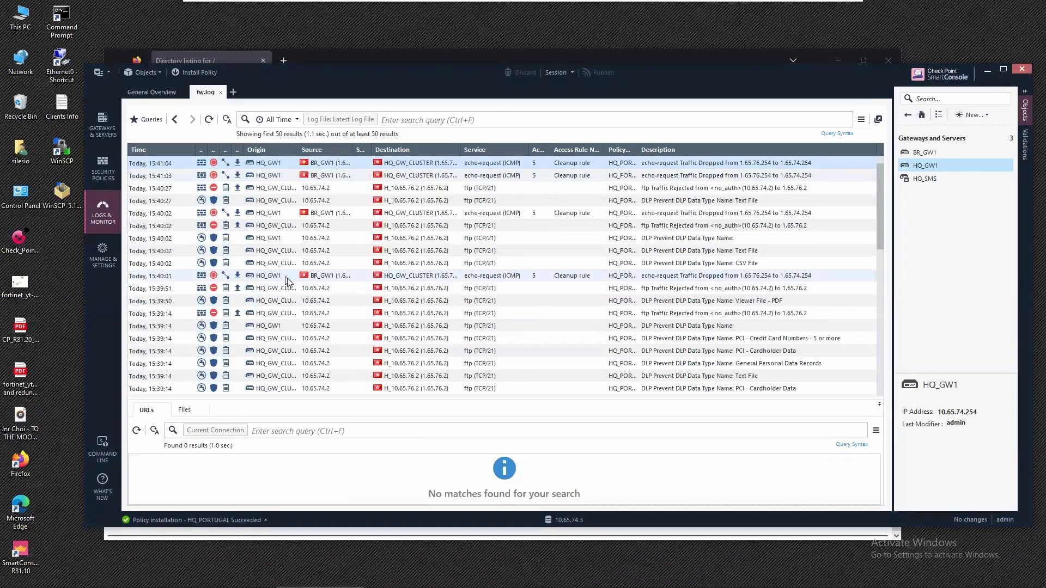
{"action": "scroll", "coordinate": [289, 284], "scroll_direction": "down", "scroll_amount": 4}
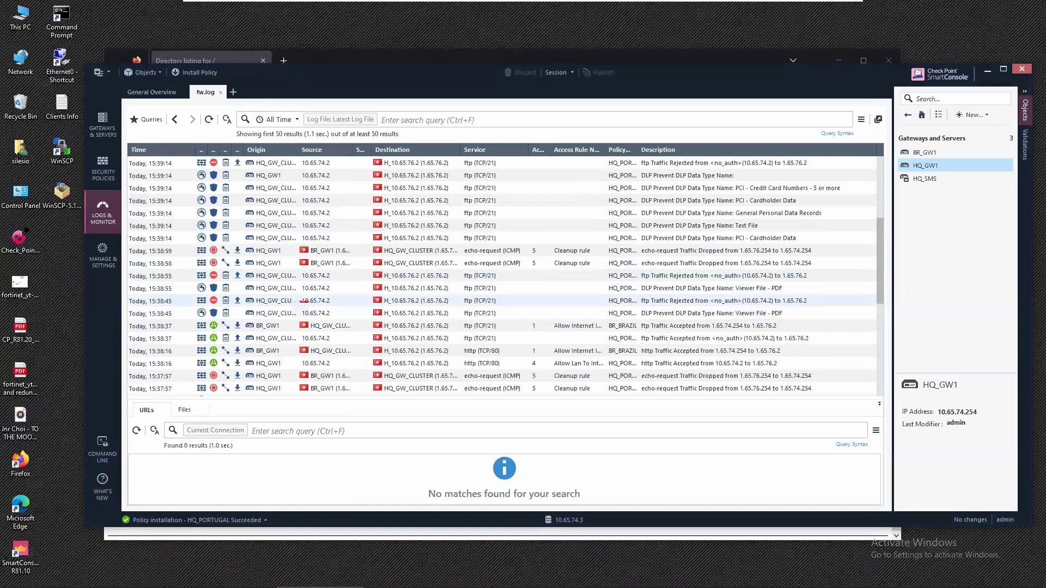
{"action": "scroll", "coordinate": [282, 323], "scroll_direction": "up", "scroll_amount": 1}
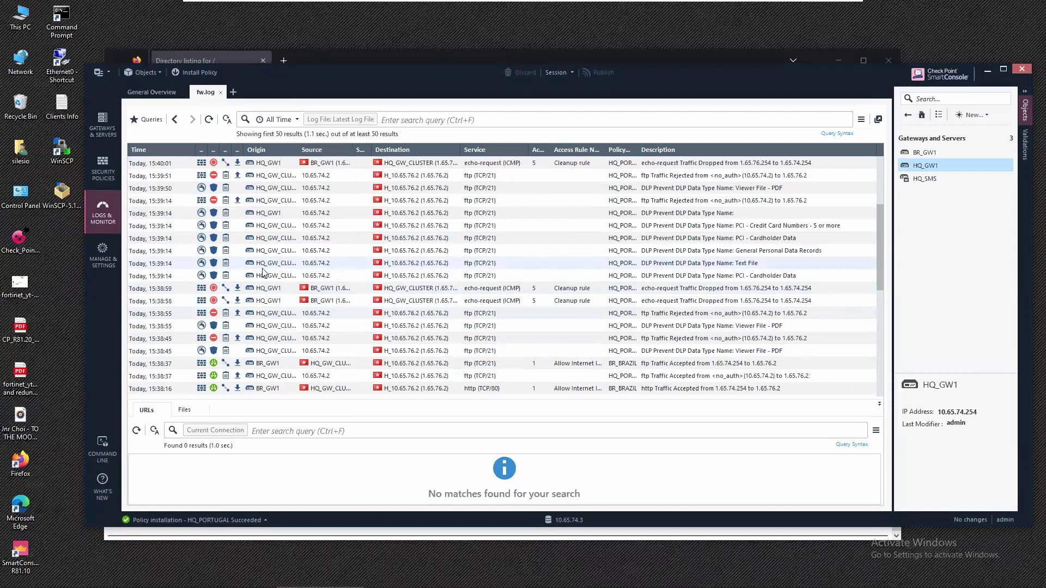
{"action": "left_click", "coordinate": [278, 278]}
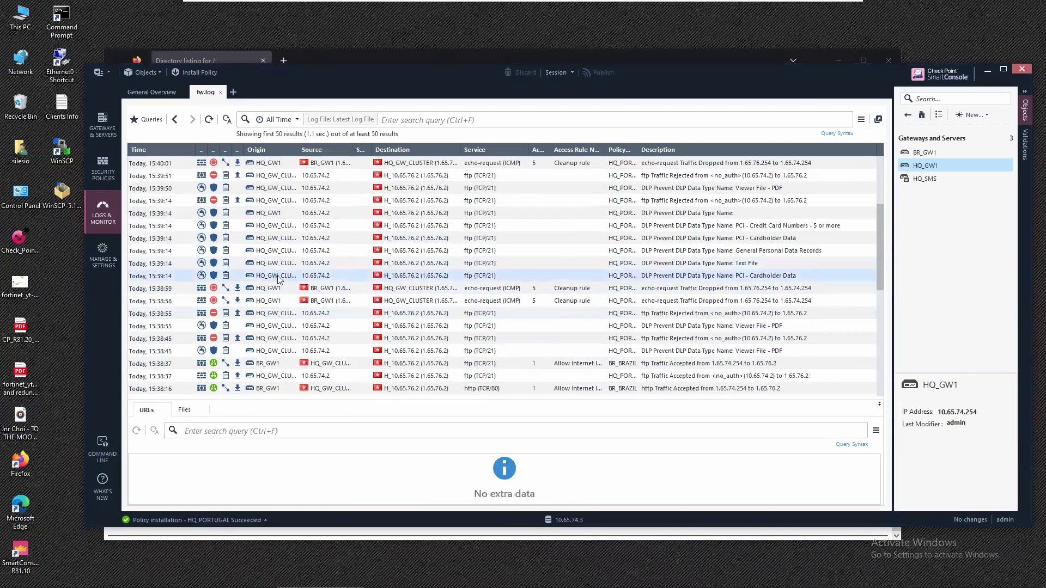
Open that log's details full-screen and review its 15:39:14 time and HQ_GW_CLUSTER origin.
{"action": "double_click", "coordinate": [278, 279]}
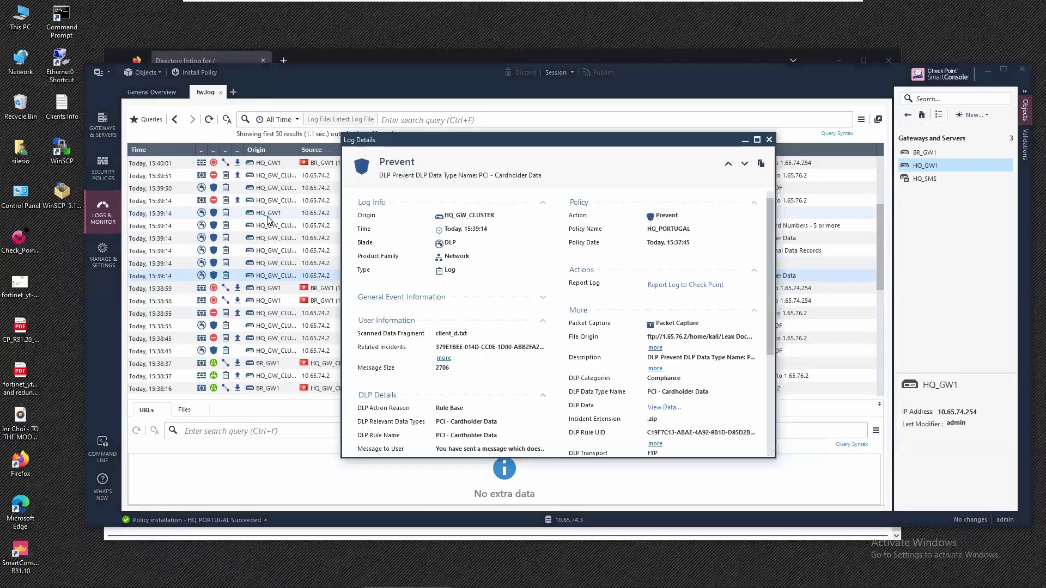
{"action": "double_click", "coordinate": [479, 143]}
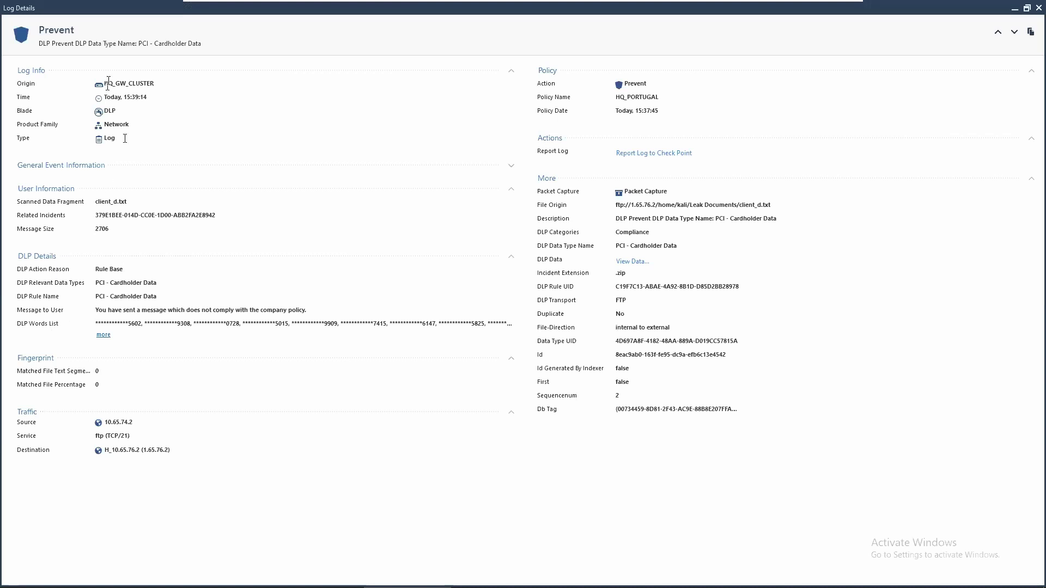
{"action": "left_click_drag", "start_coordinate": [107, 97], "coordinate": [167, 83]}
{"action": "left_click_drag", "start_coordinate": [144, 8], "coordinate": [60, 3]}
{"action": "left_click_drag", "start_coordinate": [642, 111], "coordinate": [658, 111]}
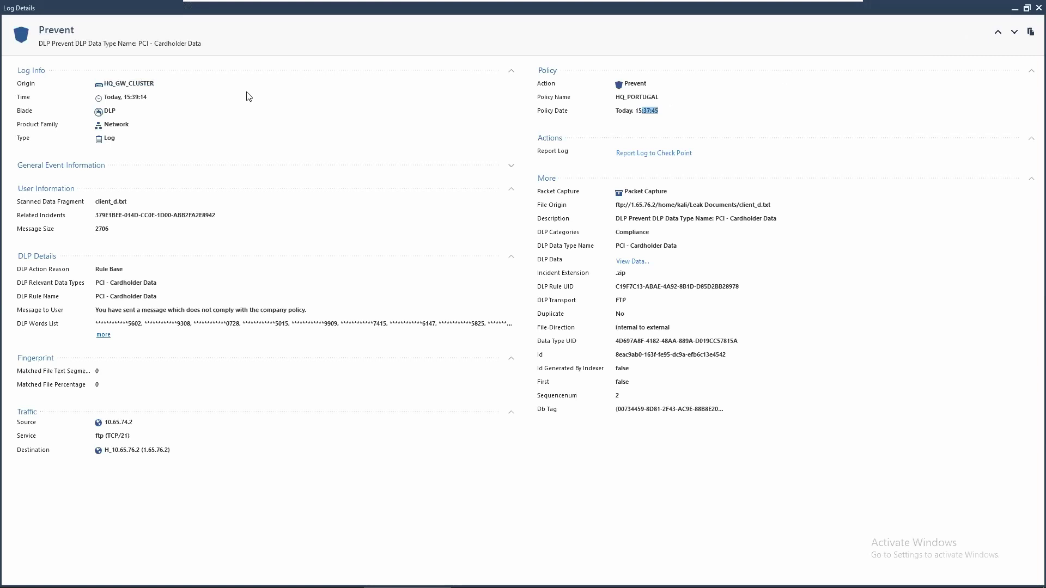
{"action": "left_click_drag", "start_coordinate": [122, 97], "coordinate": [170, 98]}
Review the client_d.txt file and PCI - Cardholder Data type, restore the window, and open This PC.
{"action": "double_click", "coordinate": [109, 139]}
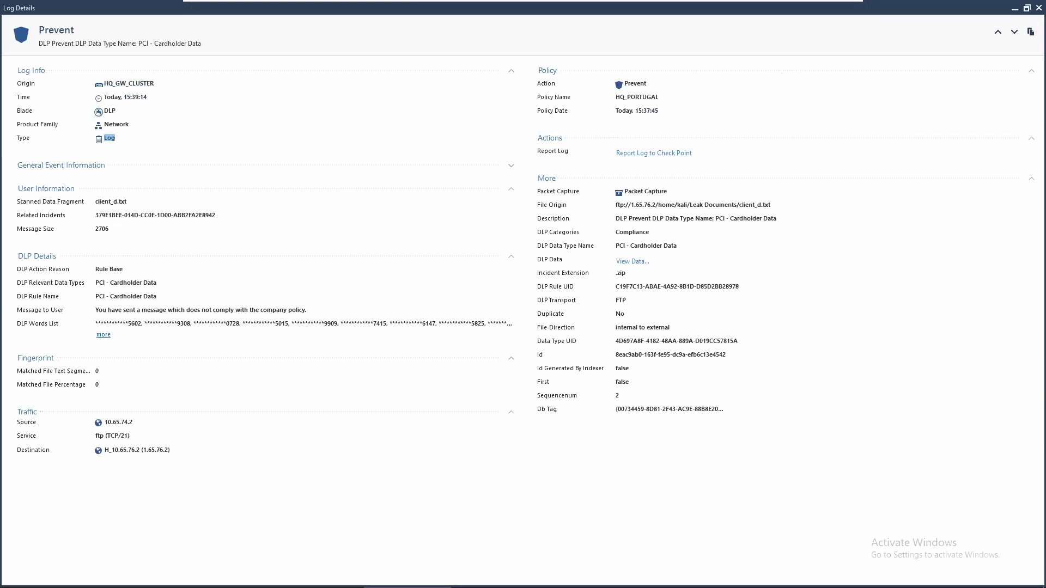
{"action": "double_click", "coordinate": [107, 201]}
{"action": "left_click_drag", "start_coordinate": [96, 283], "coordinate": [164, 284]}
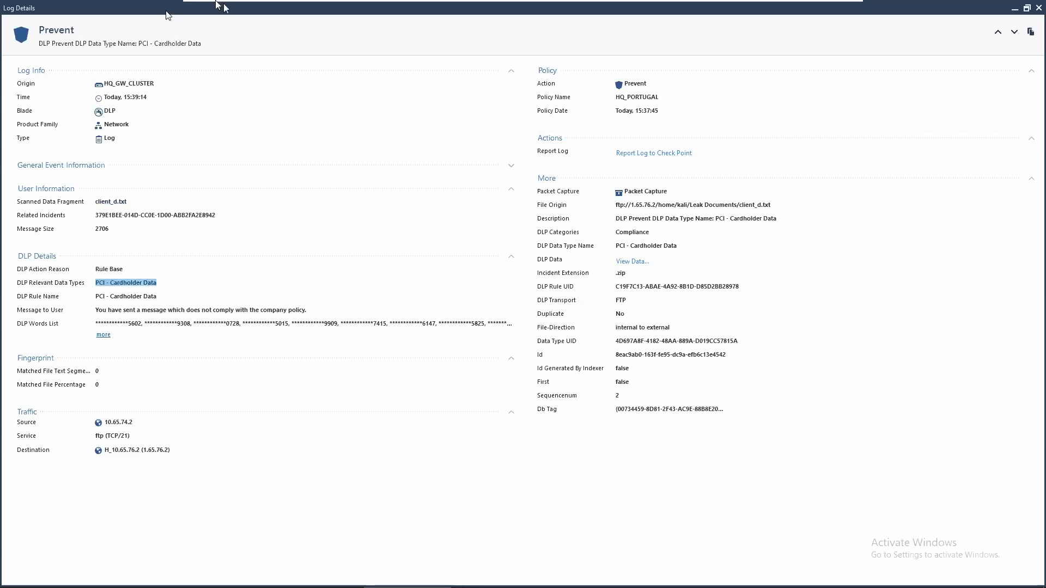
{"action": "left_click_drag", "start_coordinate": [166, 15], "coordinate": [302, 159]}
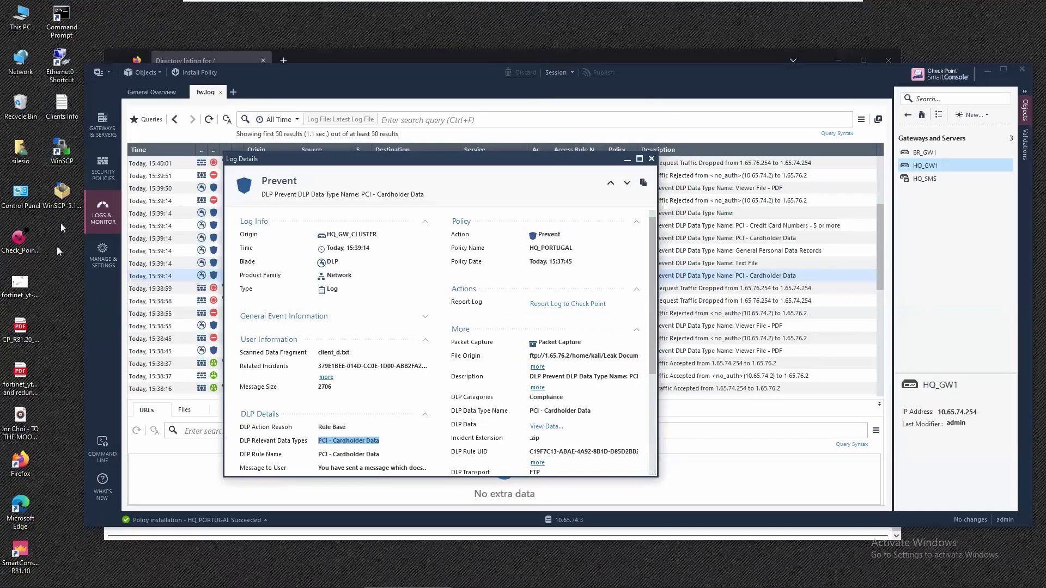
{"action": "double_click", "coordinate": [20, 15]}
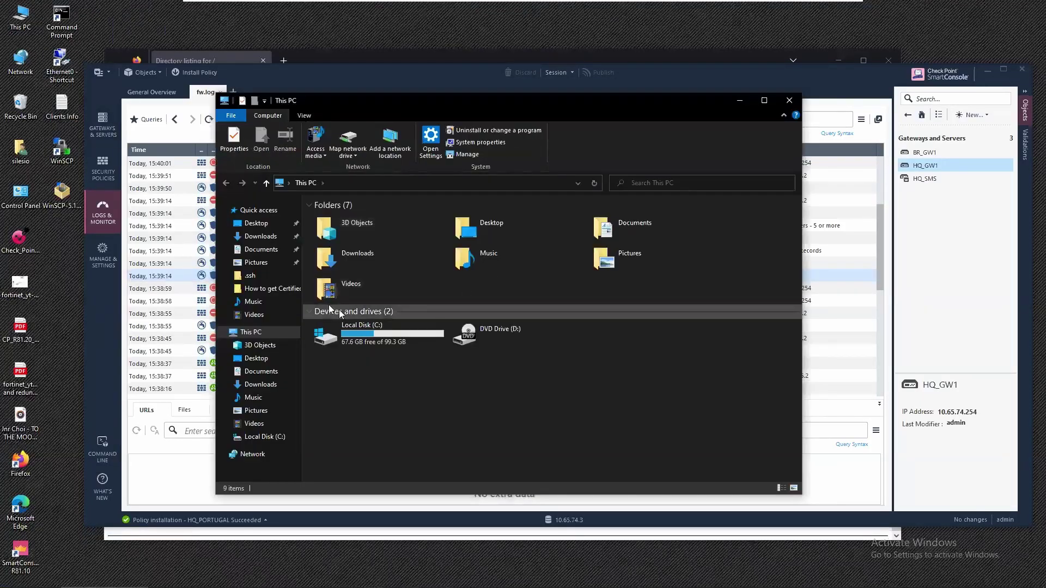
View the card numbers in Downloads\client_data, close it, and minimize Explorer.
{"action": "double_click", "coordinate": [361, 265]}
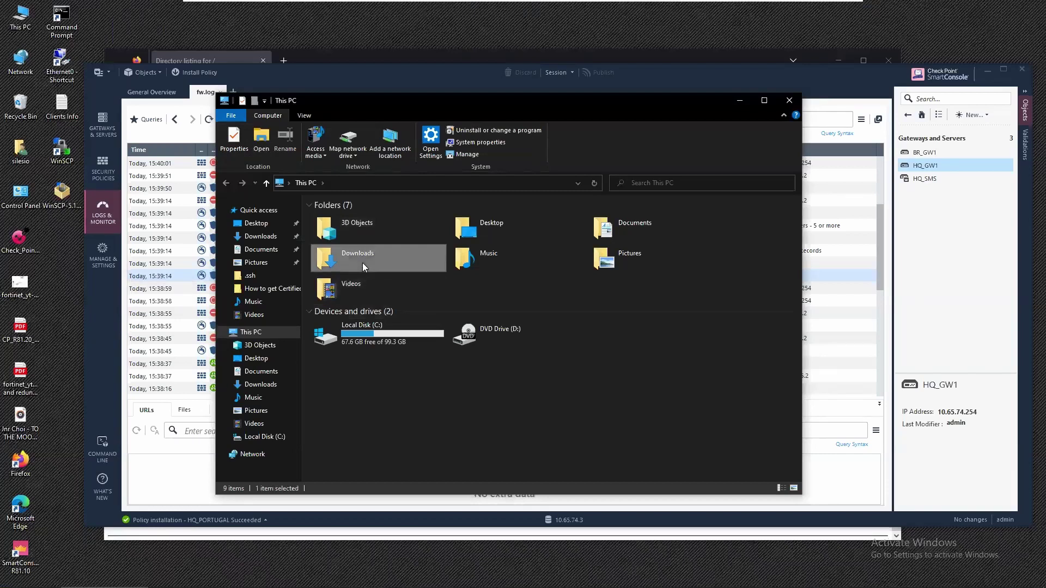
{"action": "left_click", "coordinate": [358, 251]}
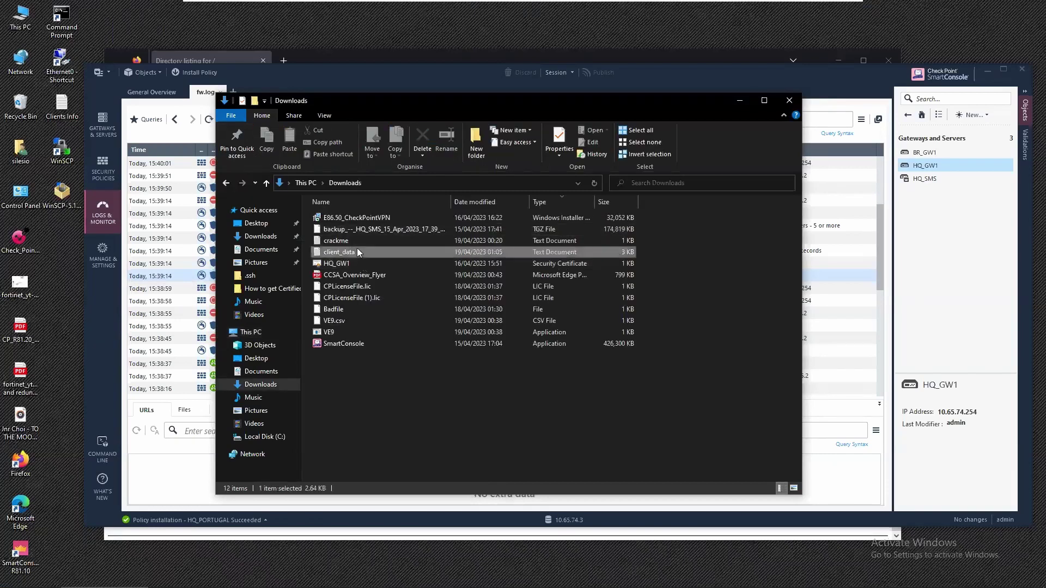
{"action": "double_click", "coordinate": [358, 251]}
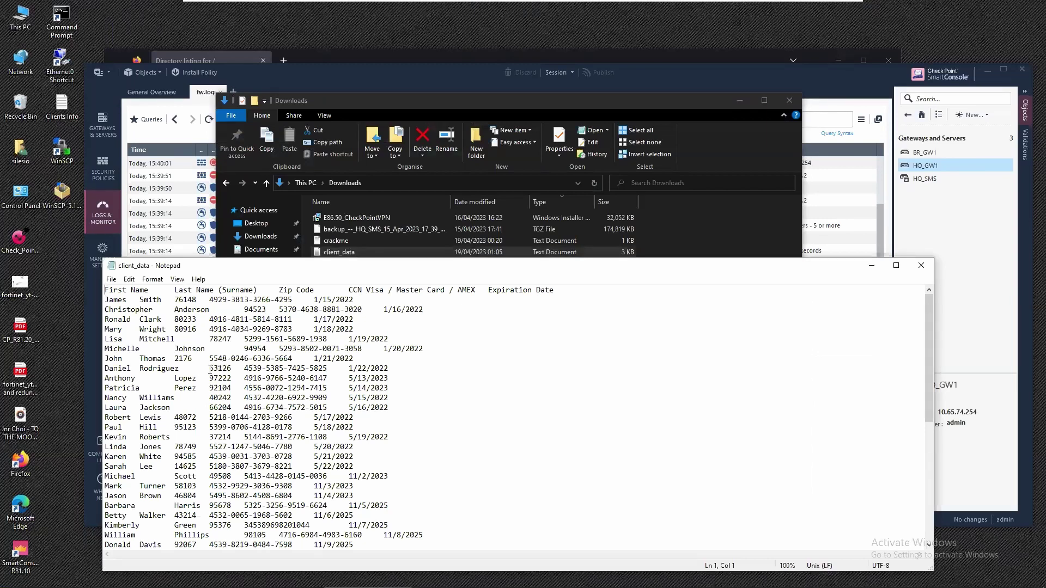
{"action": "left_click_drag", "start_coordinate": [245, 369], "coordinate": [331, 371]}
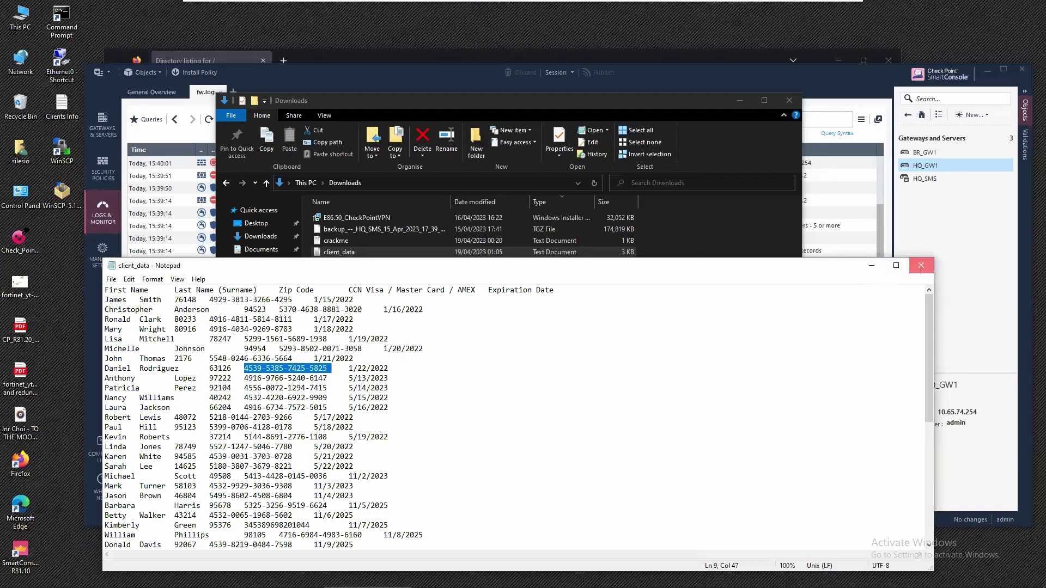
{"action": "left_click", "coordinate": [921, 267]}
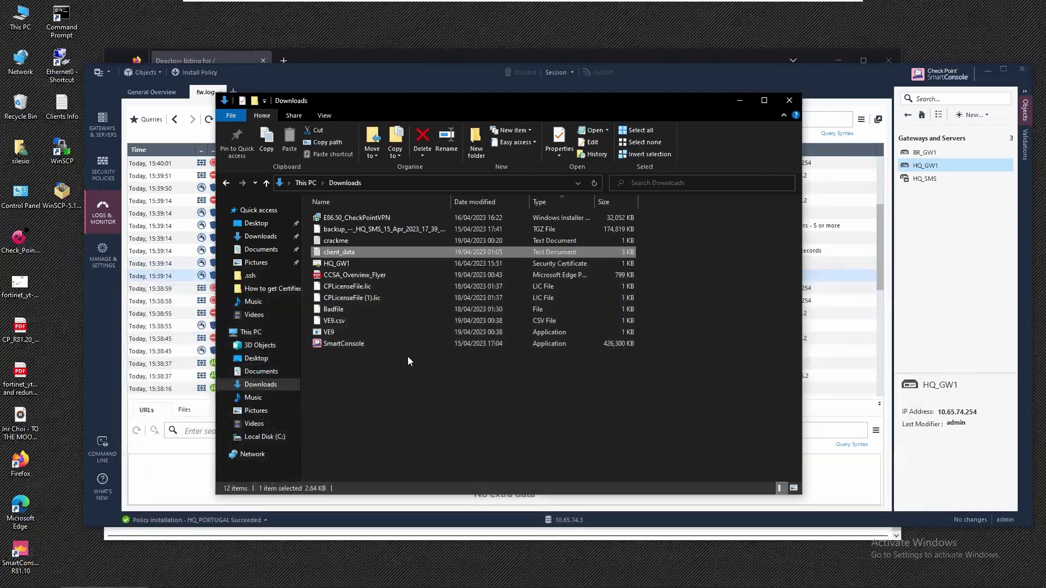
{"action": "left_click", "coordinate": [735, 99]}
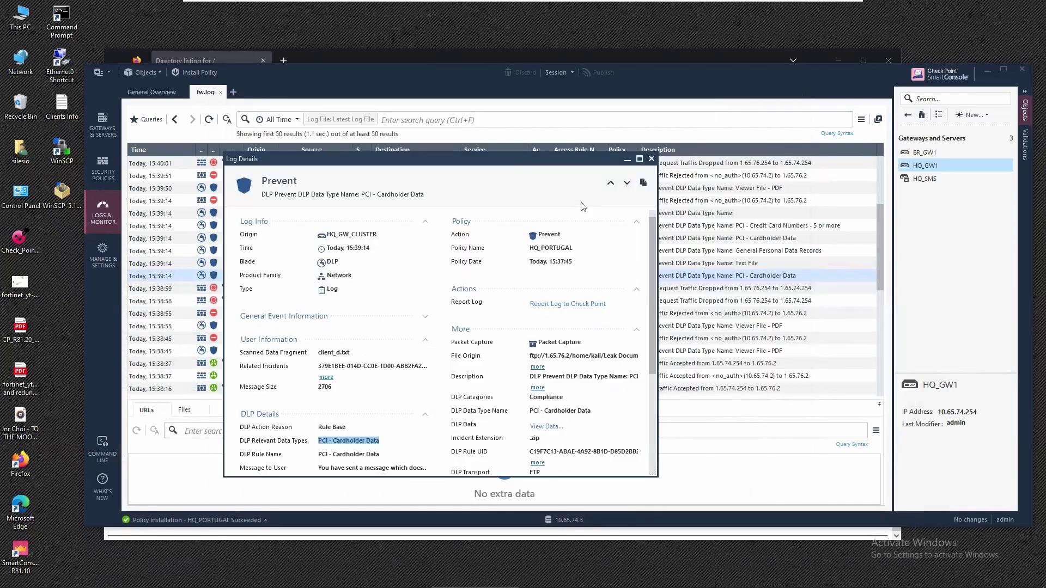
Maximize the log details and review the user message, matched DLP words and source 10.65.74.2.
{"action": "left_click", "coordinate": [639, 159]}
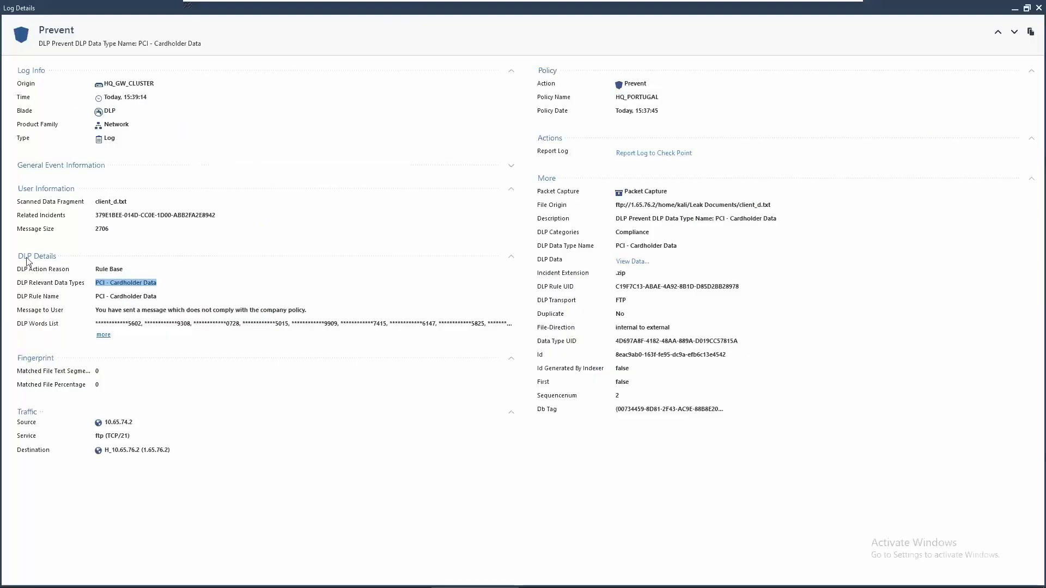
{"action": "left_click_drag", "start_coordinate": [125, 310], "coordinate": [384, 323]}
{"action": "left_click", "coordinate": [103, 334]}
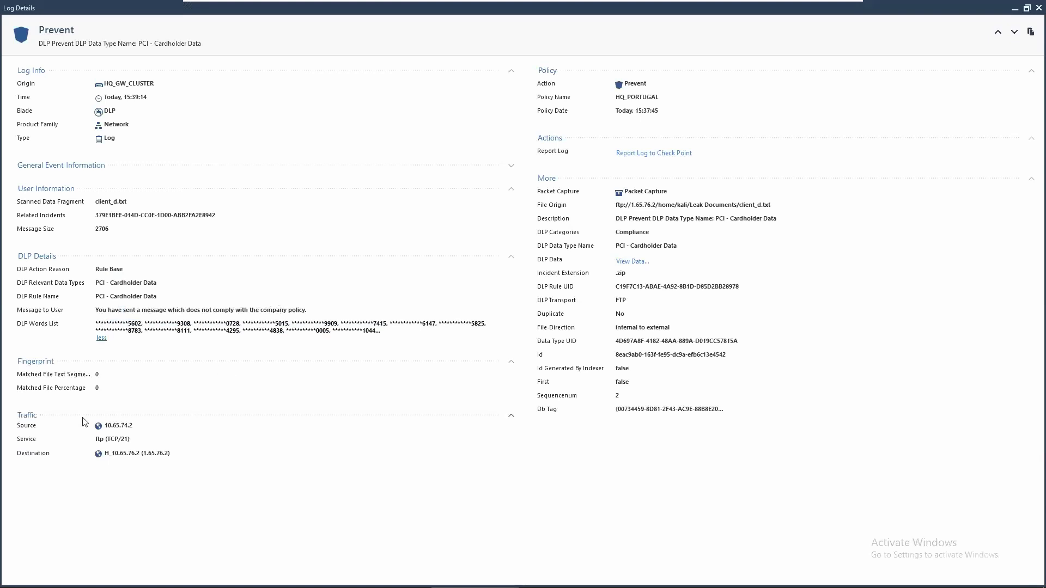
{"action": "left_click_drag", "start_coordinate": [134, 425], "coordinate": [104, 426]}
Check the ftp service, destination 1.65.76.2 and Prevent action, then move to the Viewer File - PDF entry.
{"action": "left_click_drag", "start_coordinate": [130, 440], "coordinate": [95, 440]}
{"action": "left_click_drag", "start_coordinate": [170, 453], "coordinate": [103, 454]}
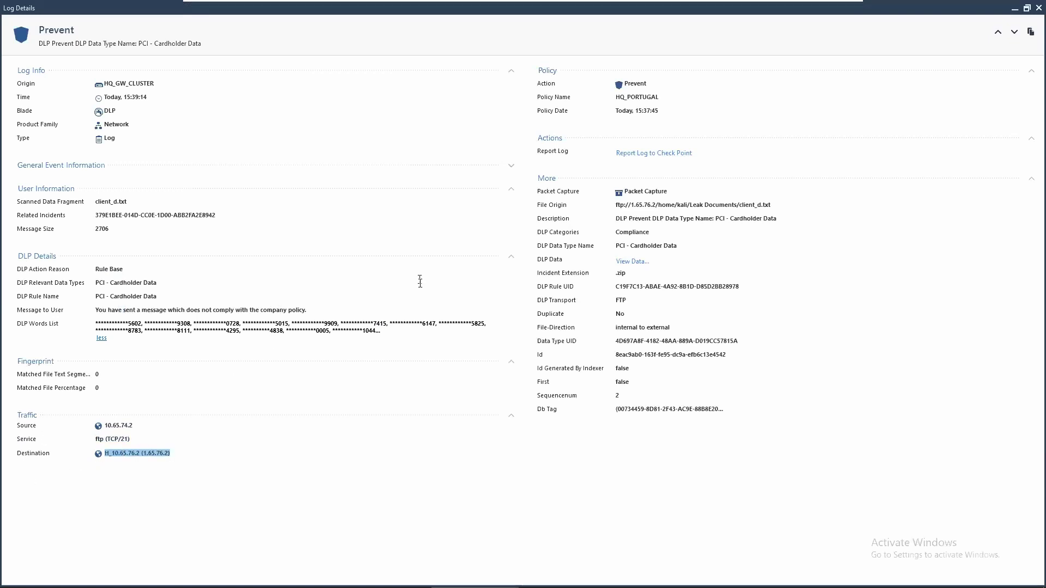
{"action": "left_click_drag", "start_coordinate": [647, 83], "coordinate": [623, 83]}
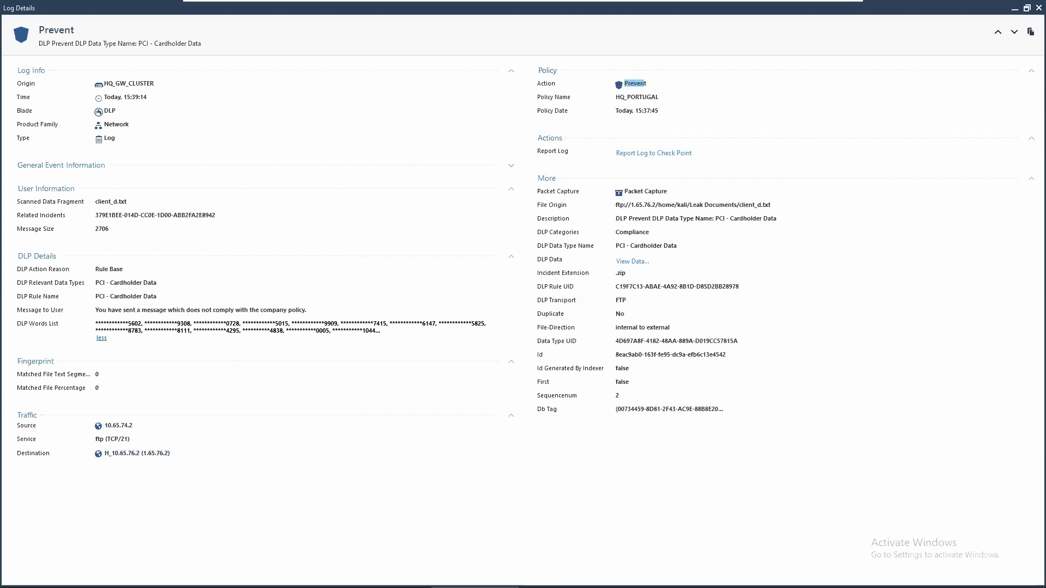
{"action": "left_click_drag", "start_coordinate": [616, 205], "coordinate": [768, 204]}
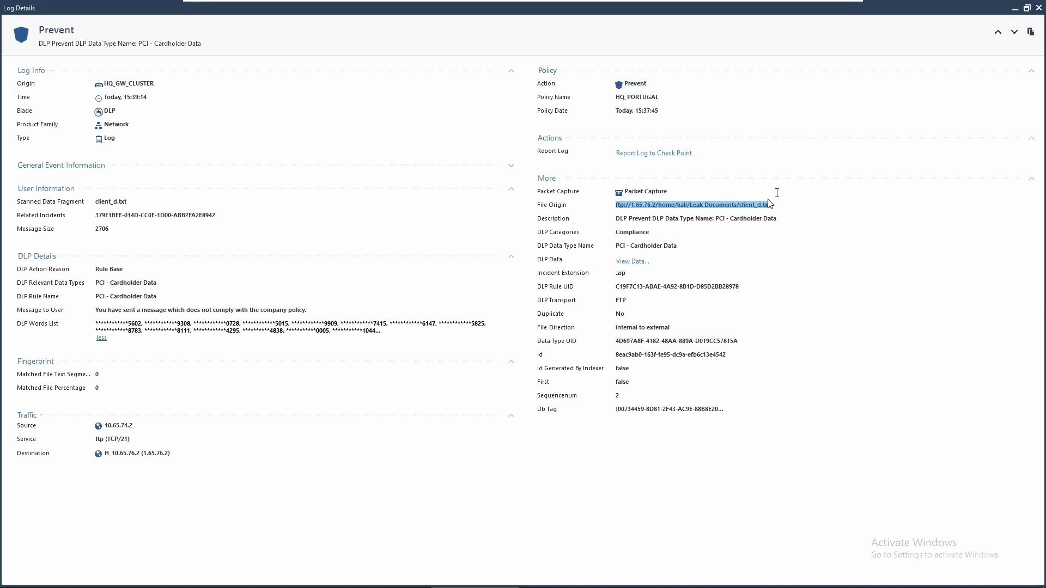
{"action": "key", "text": "Down"}
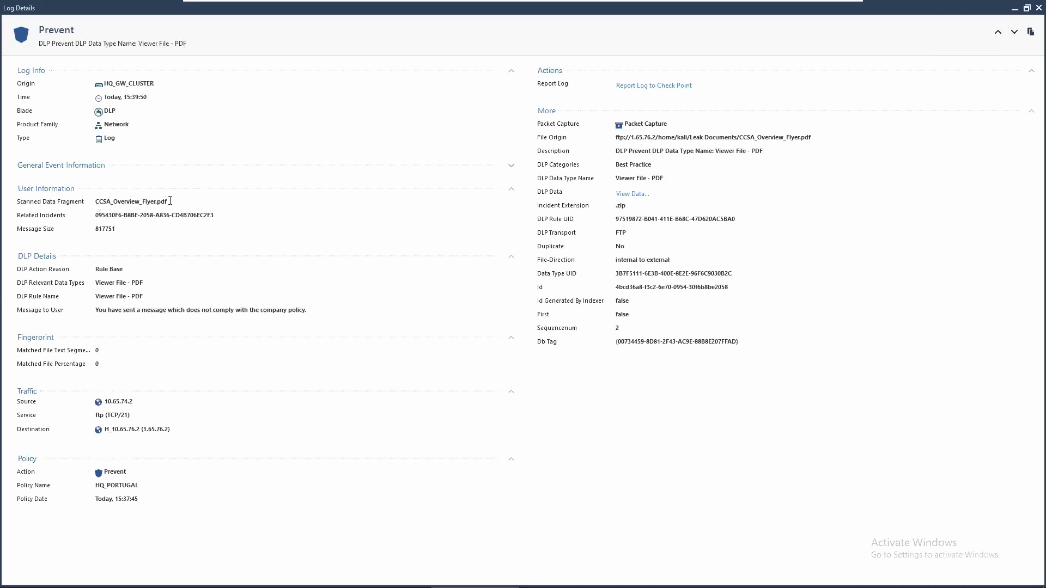
Review the blocked PDF's file name and the message shown to the user.
{"action": "left_click_drag", "start_coordinate": [170, 201], "coordinate": [109, 201]}
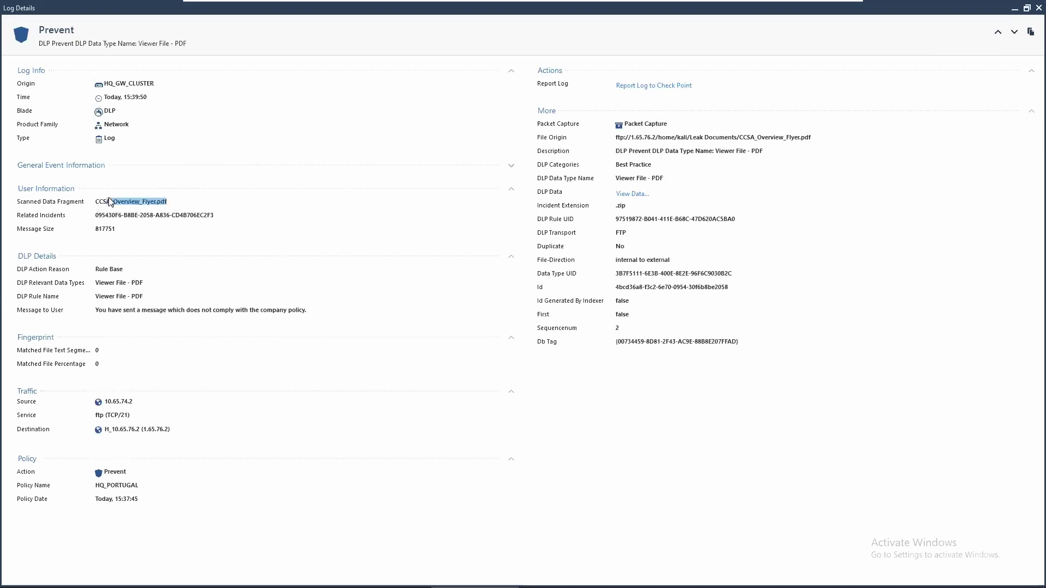
{"action": "left_click", "coordinate": [113, 296]}
{"action": "left_click_drag", "start_coordinate": [104, 313], "coordinate": [271, 310]}
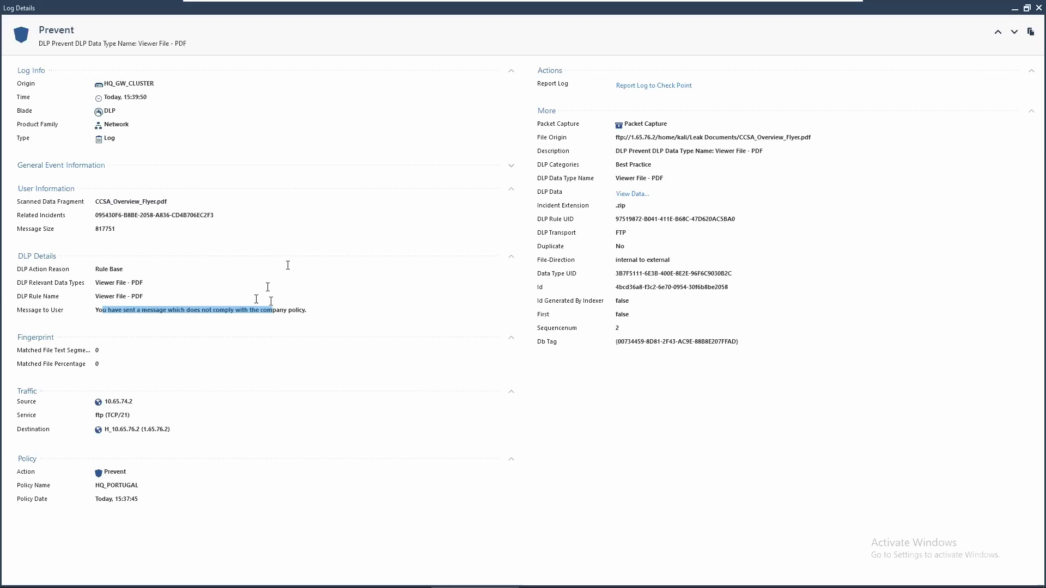
Try viewing the PDF's captured data, dismiss the fetch error, and close Log Details.
{"action": "left_click", "coordinate": [623, 193]}
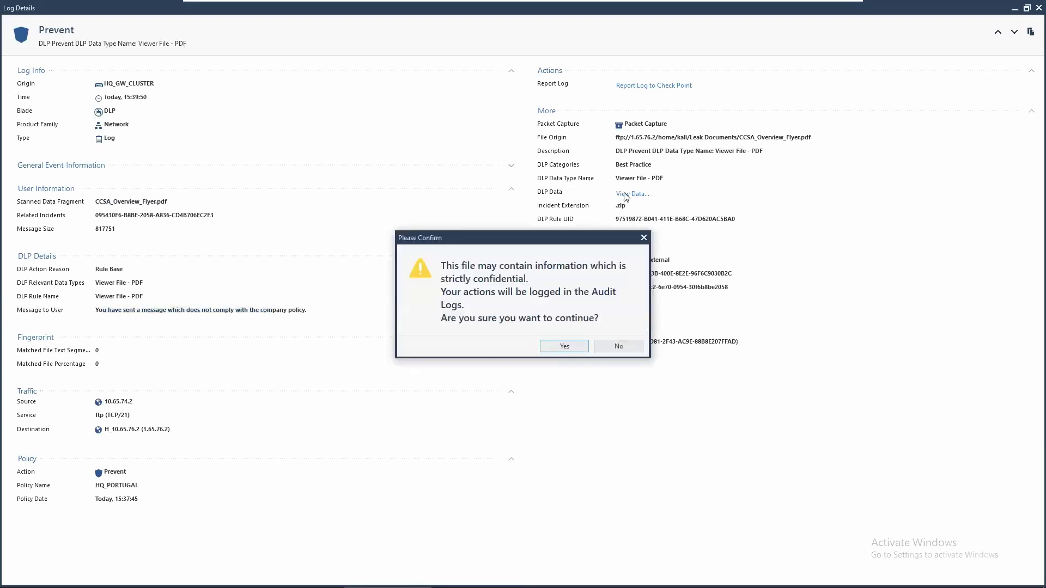
{"action": "left_click", "coordinate": [567, 346]}
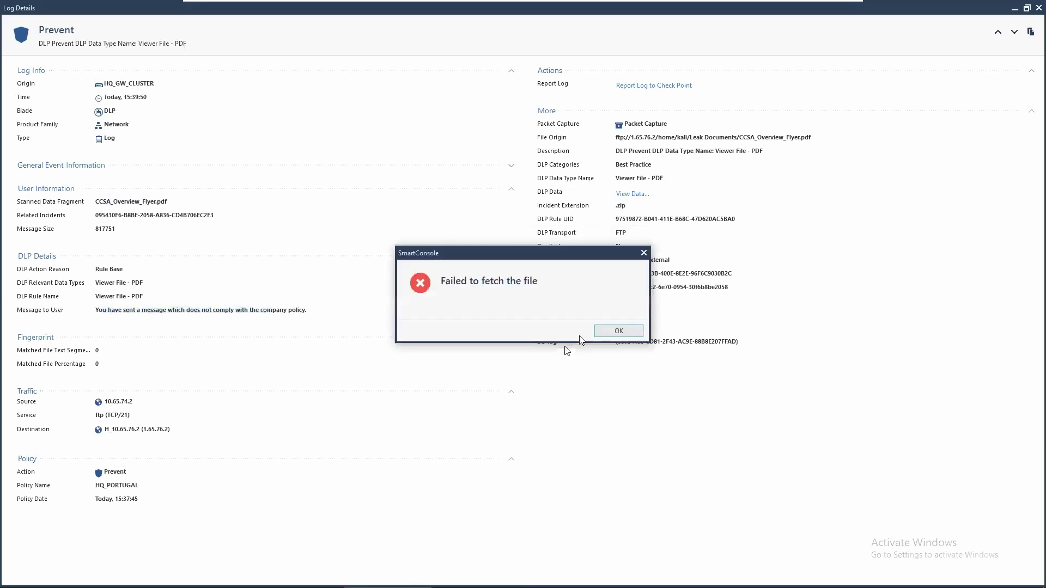
{"action": "left_click", "coordinate": [610, 330]}
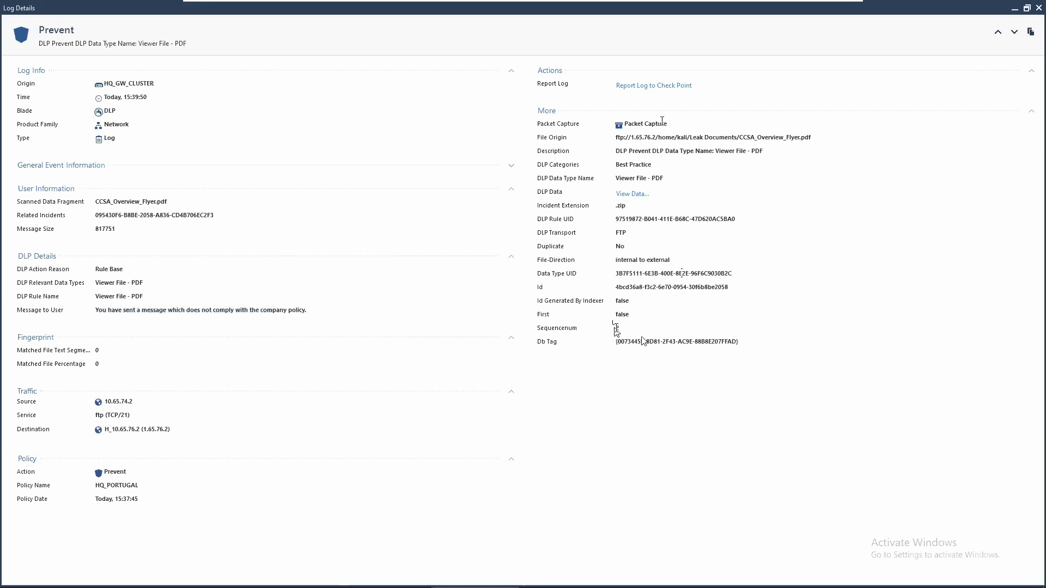
{"action": "left_click_drag", "start_coordinate": [630, 137], "coordinate": [815, 137]}
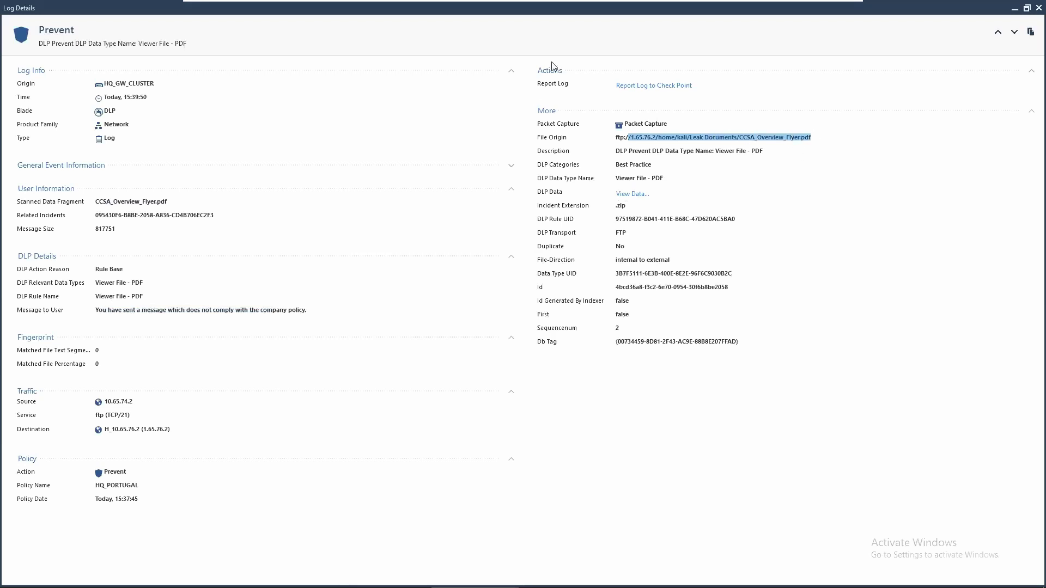
{"action": "left_click", "coordinate": [1038, 8]}
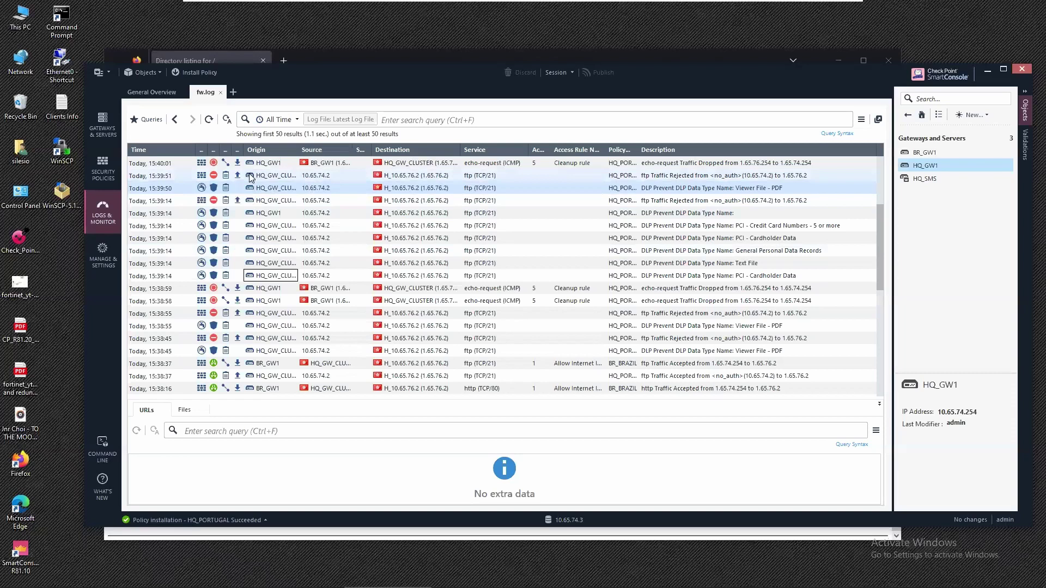
Open the shared DLP policy in SmartDashboard and add a rule below Viewer File - PDF in None.
{"action": "left_click", "coordinate": [103, 173]}
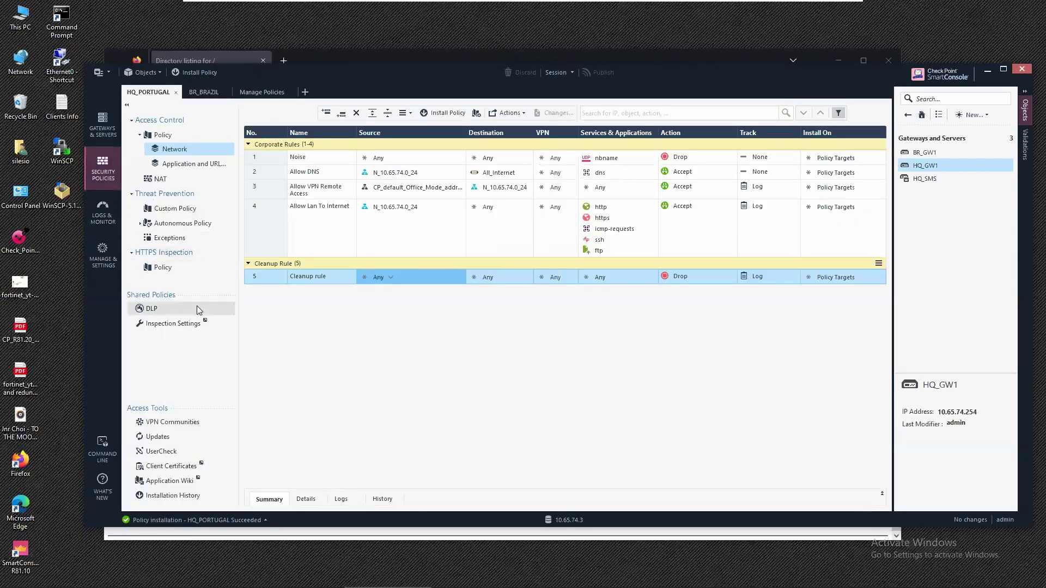
{"action": "left_click", "coordinate": [136, 311]}
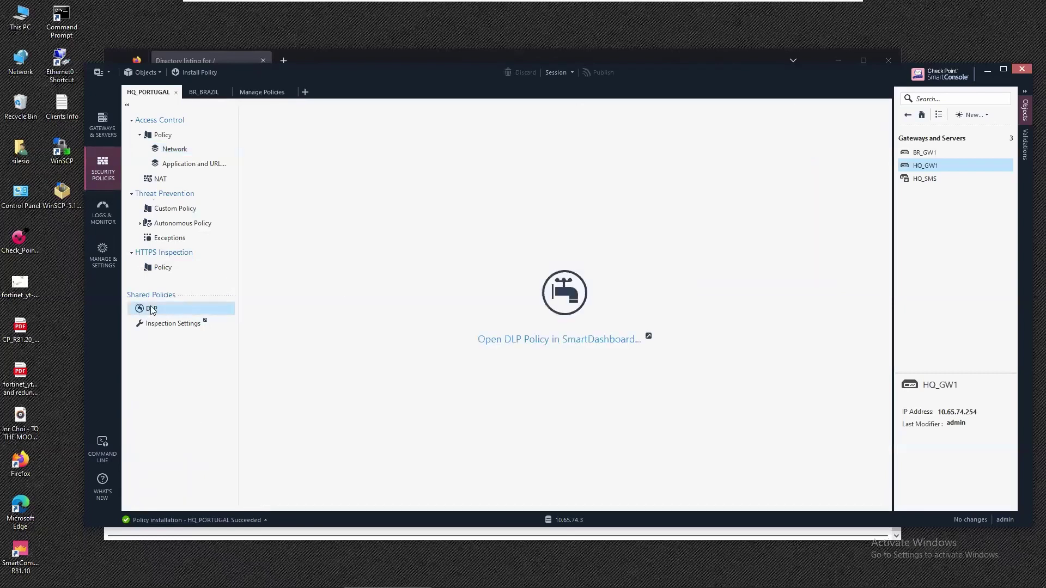
{"action": "left_click", "coordinate": [548, 340]}
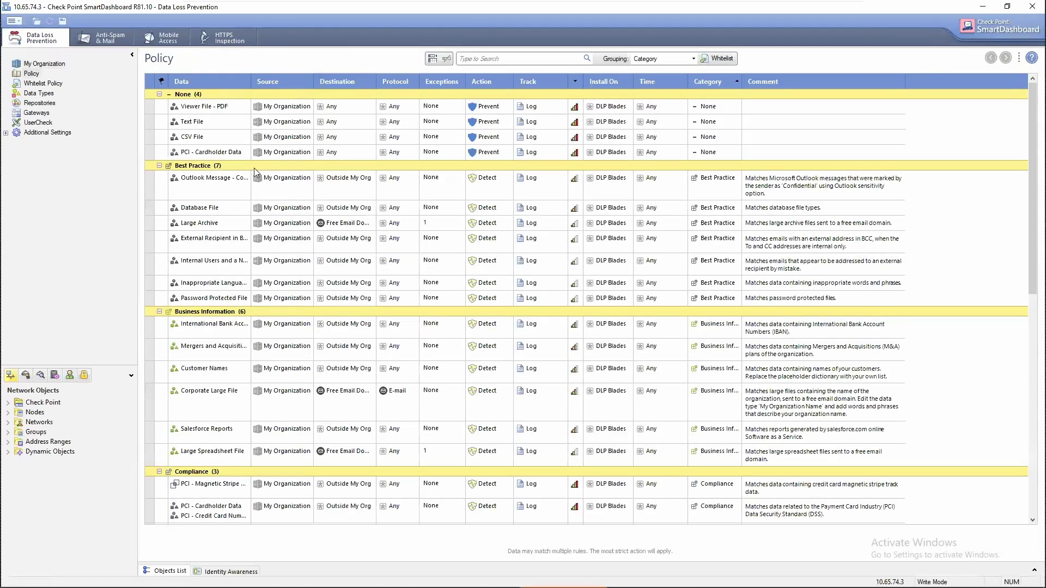
{"action": "left_click", "coordinate": [157, 111]}
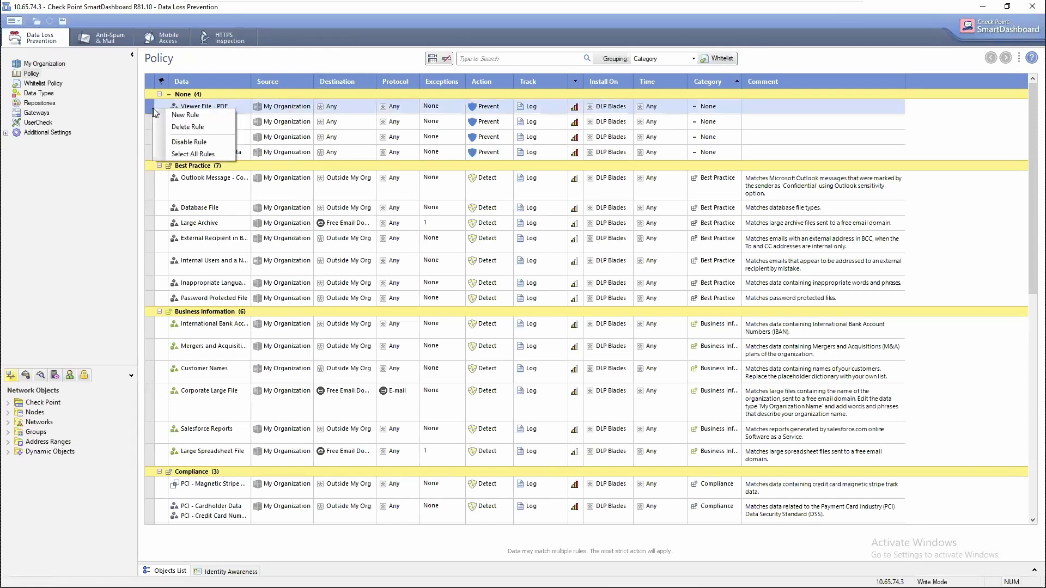
{"action": "key", "text": "ctrl+shift+b"}
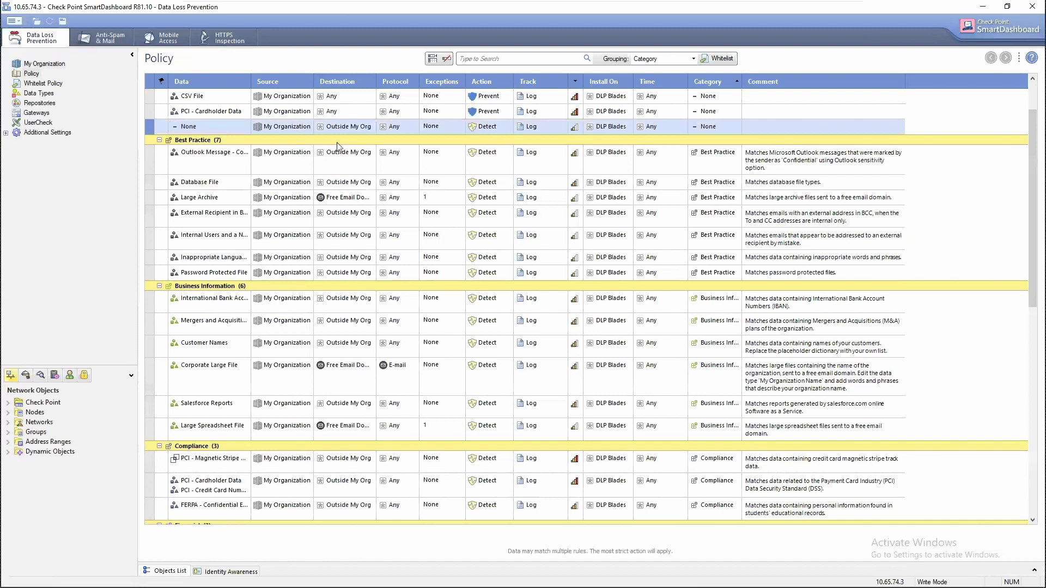
Search the new rule's data types for 'exe', check Executable File, then cancel without applying.
{"action": "double_click", "coordinate": [237, 125]}
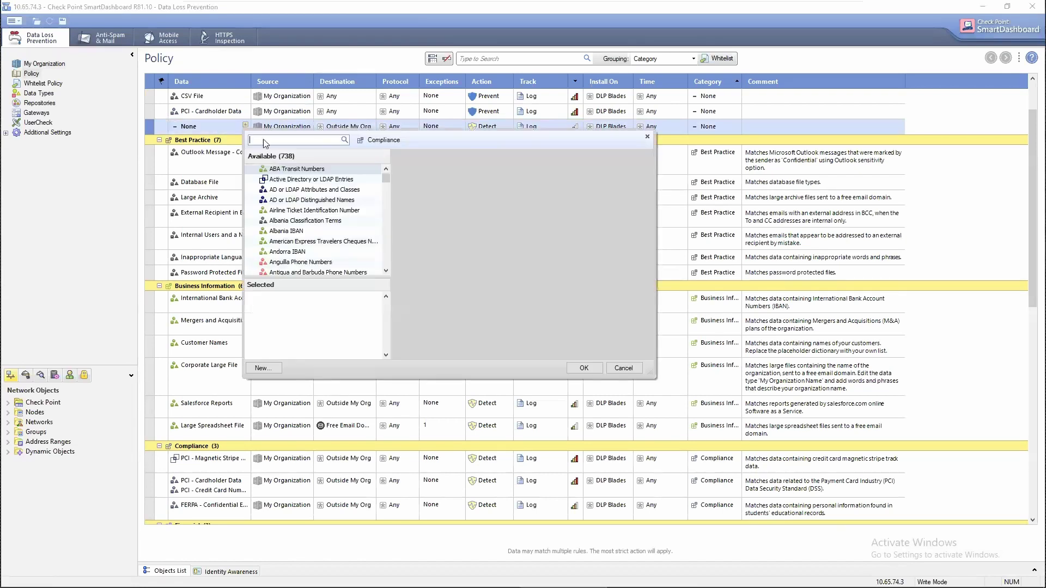
{"action": "type", "text": "exe"}
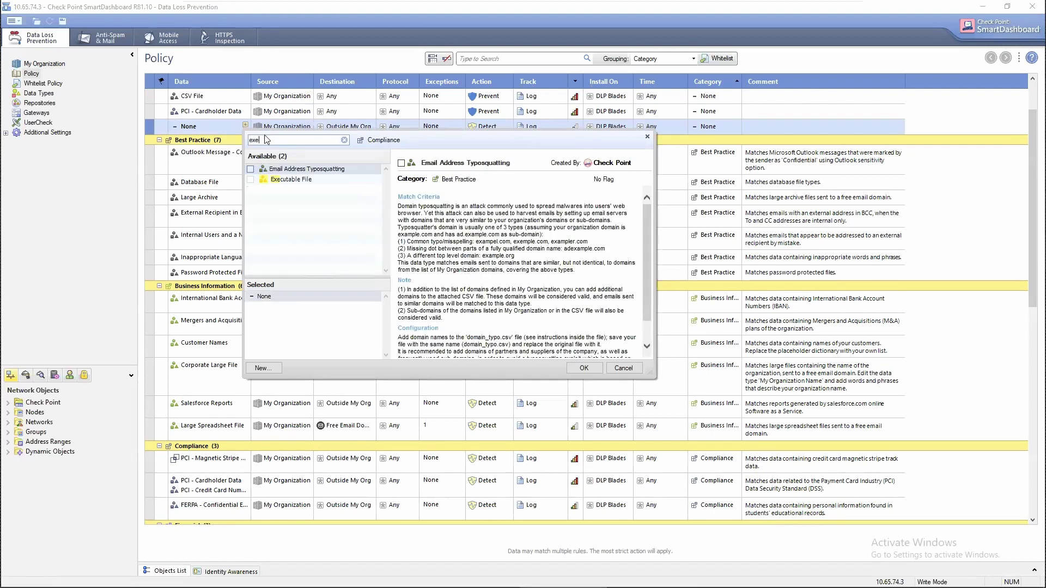
{"action": "left_click", "coordinate": [292, 181]}
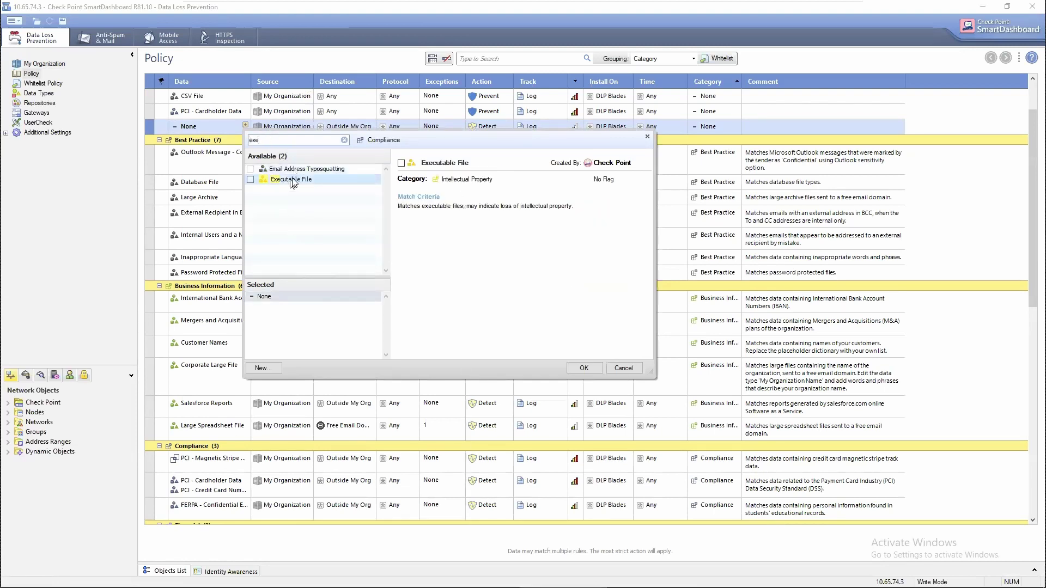
{"action": "left_click", "coordinate": [250, 180]}
{"action": "left_click", "coordinate": [623, 367]}
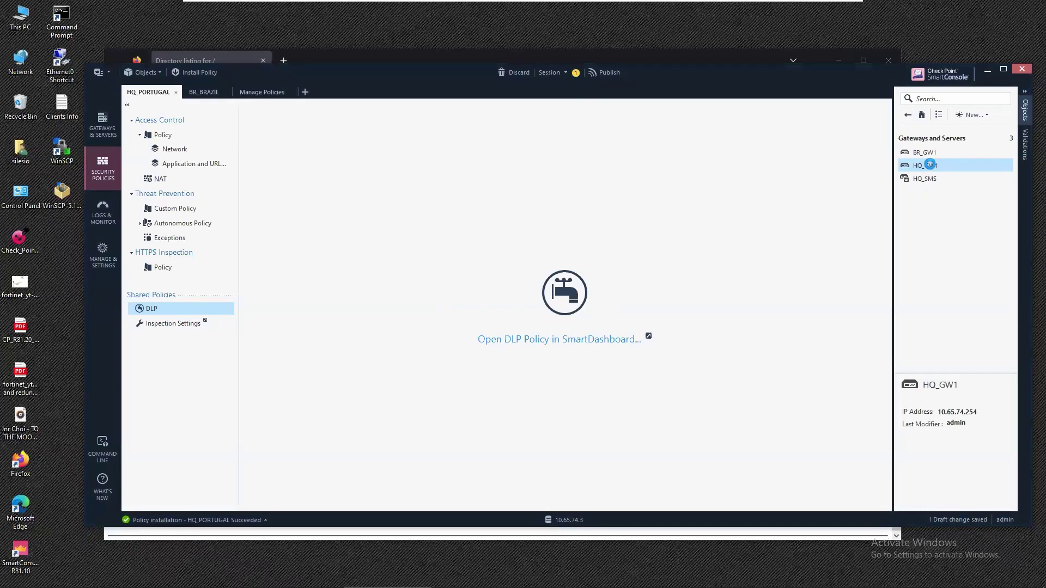
Enable the Content Awareness blade on HQ_GW1 and show the Network access rulebase.
{"action": "double_click", "coordinate": [930, 165]}
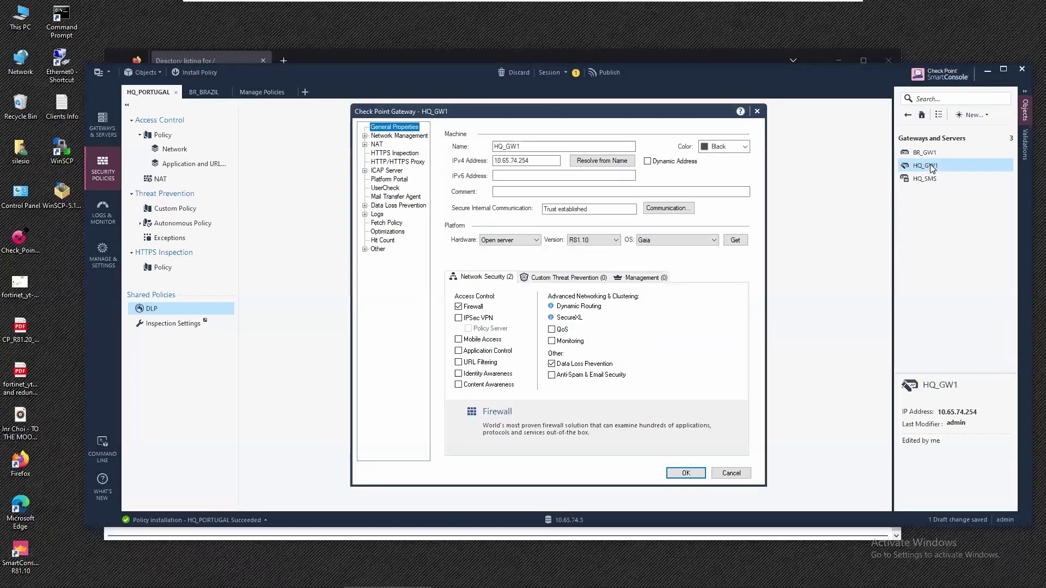
{"action": "left_click", "coordinate": [480, 384]}
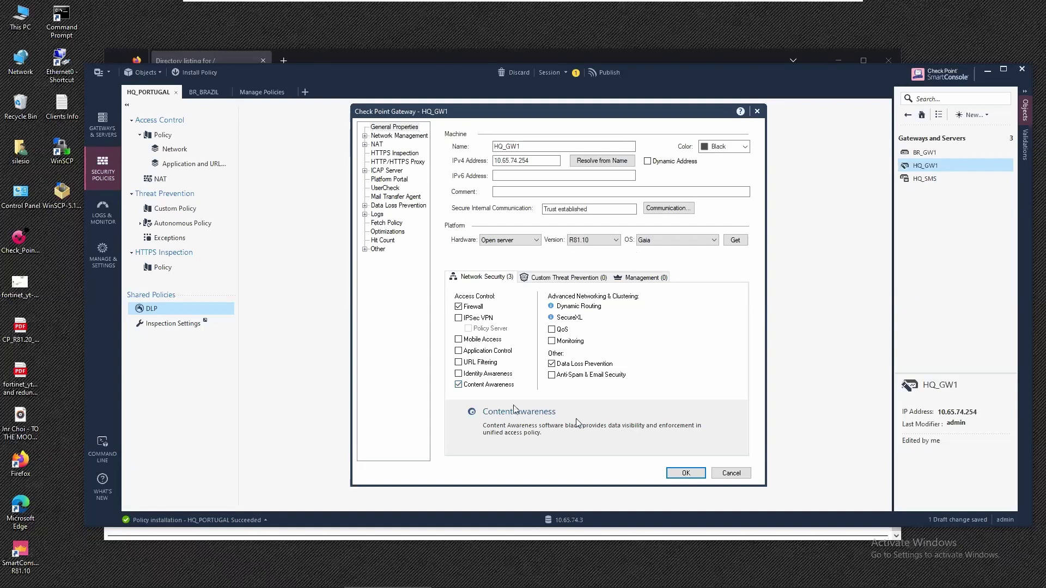
{"action": "left_click", "coordinate": [695, 473]}
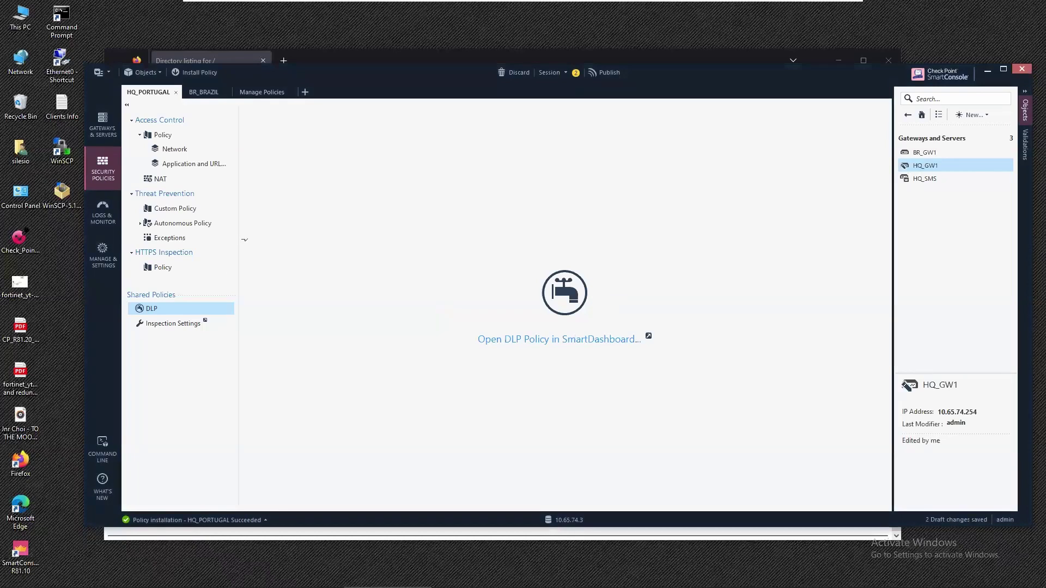
{"action": "left_click", "coordinate": [173, 150]}
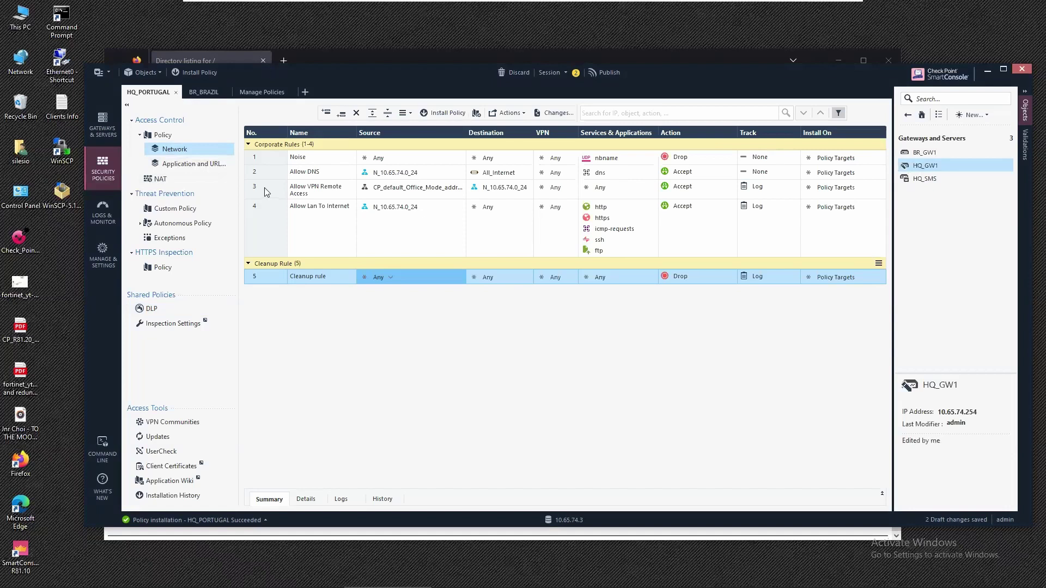
In Firefox, start saving BraveBrowserSetup.exe from 1.65.76.2, then cancel the save.
{"action": "left_click", "coordinate": [217, 56]}
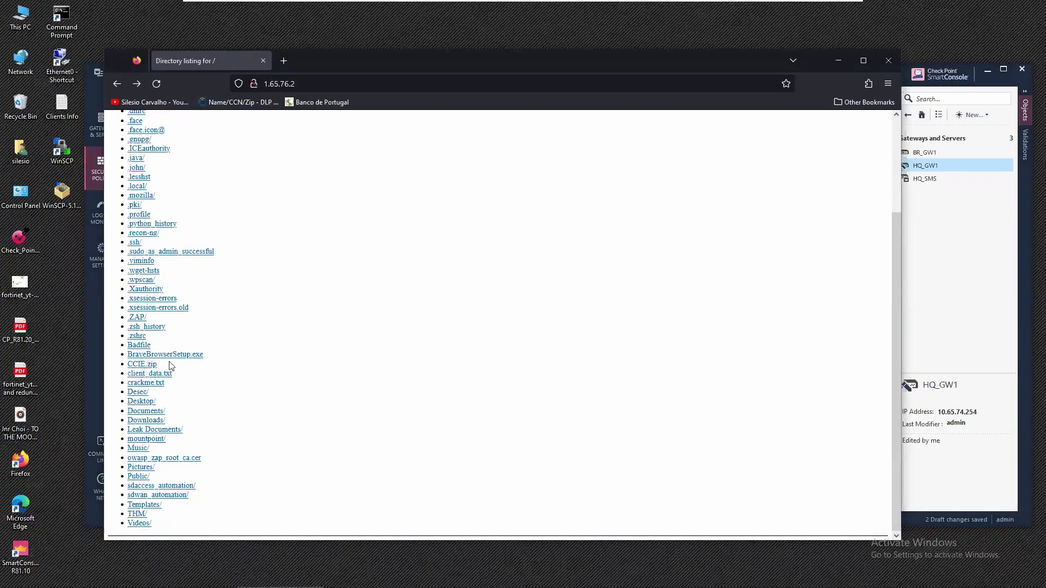
{"action": "left_click", "coordinate": [182, 356]}
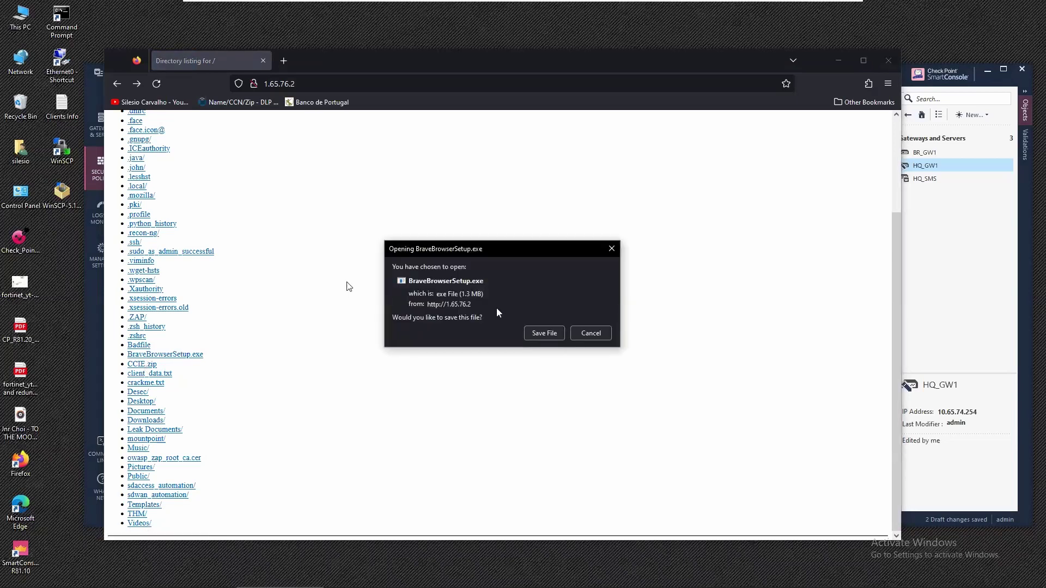
{"action": "left_click", "coordinate": [545, 332]}
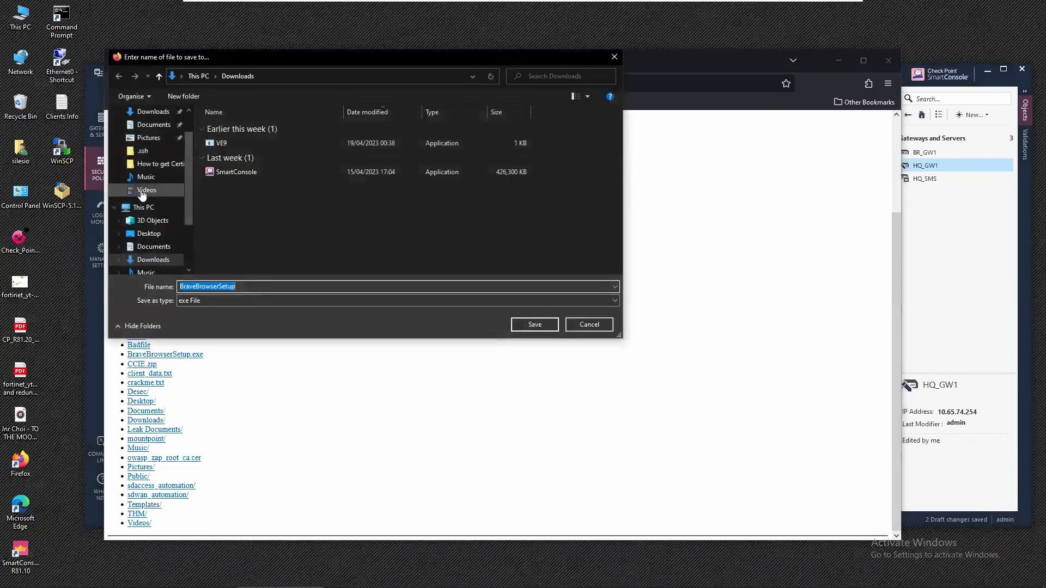
{"action": "left_click", "coordinate": [599, 325]}
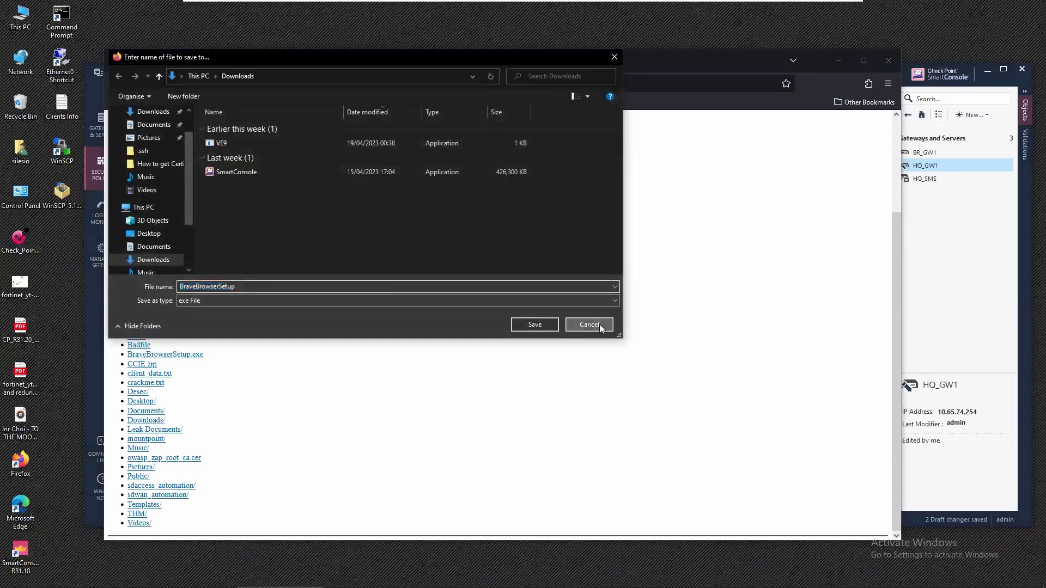
{"action": "left_click", "coordinate": [905, 211]}
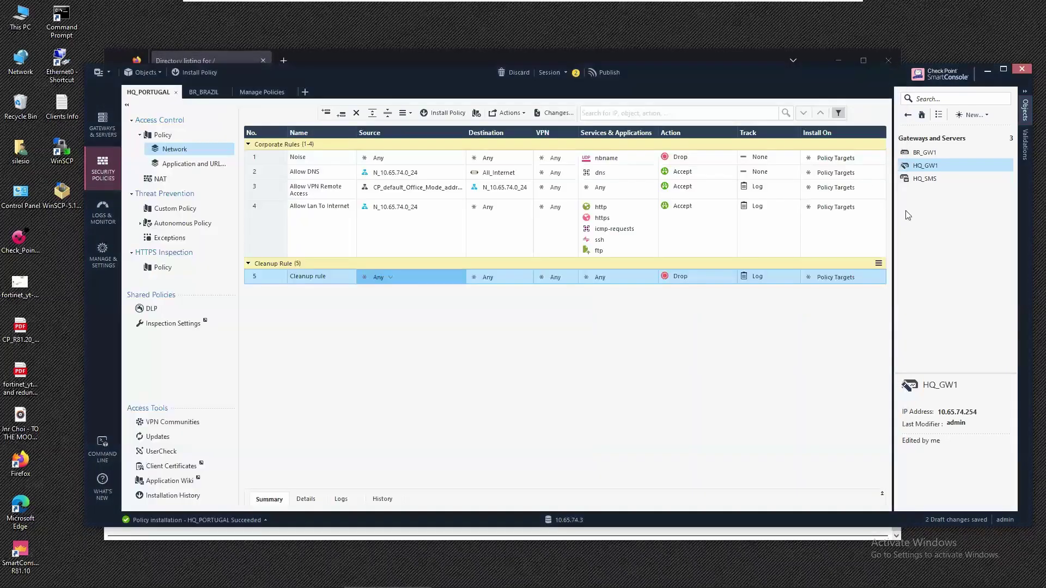
{"action": "mouse_move", "coordinate": [497, 190]}
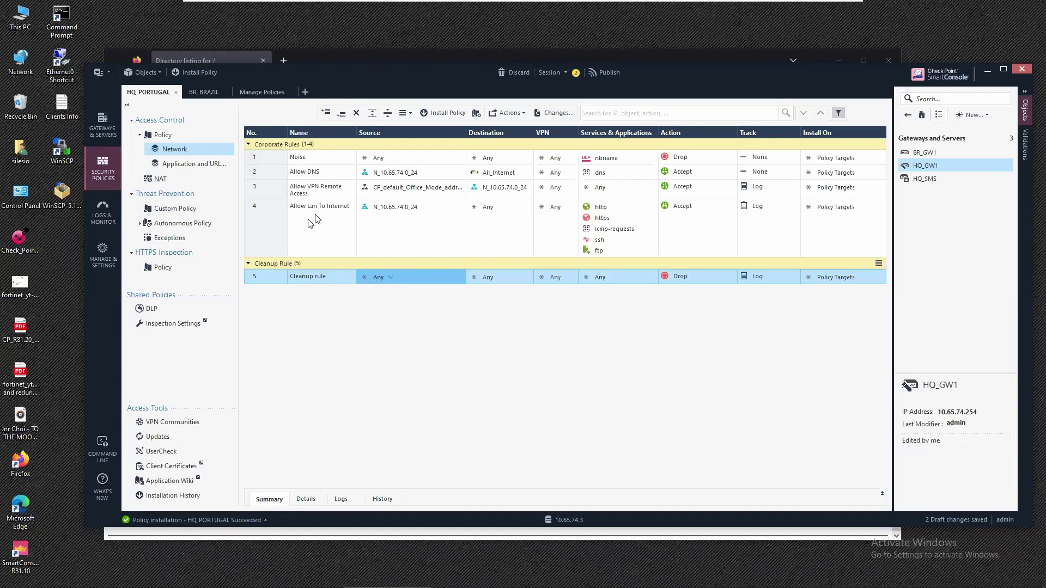
Give rule 4 a new inline layer 'Content Awareness' with Firewall off and Content Awareness on.
{"action": "left_click", "coordinate": [674, 235]}
{"action": "left_click", "coordinate": [687, 247]}
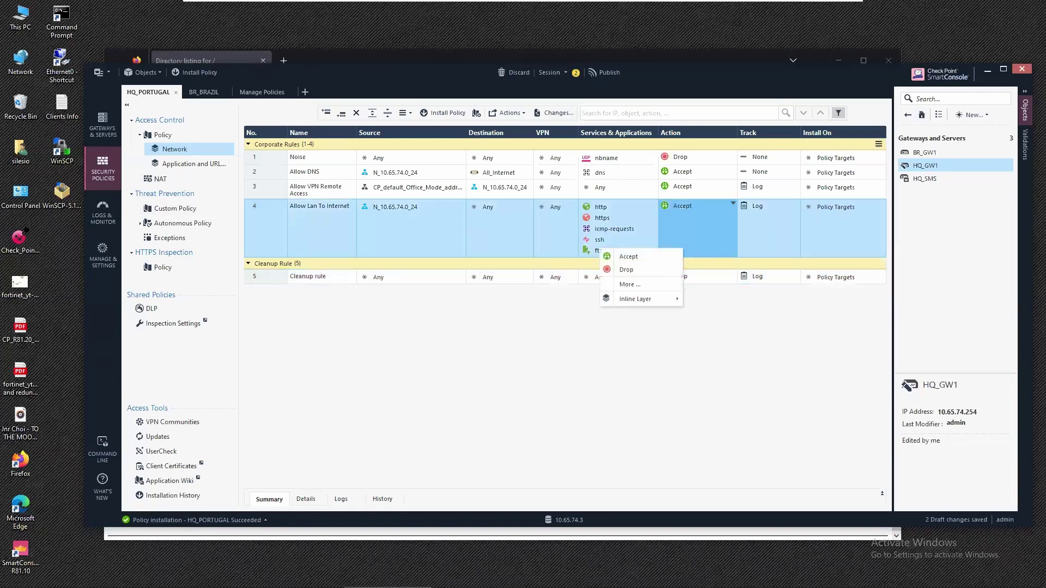
{"action": "mouse_move", "coordinate": [656, 298]}
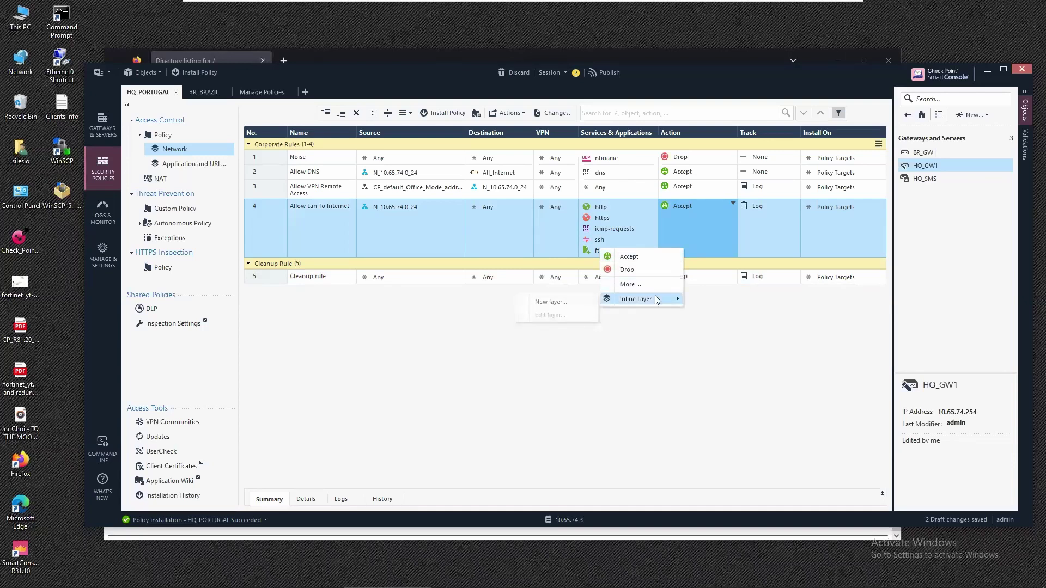
{"action": "left_click", "coordinate": [576, 303]}
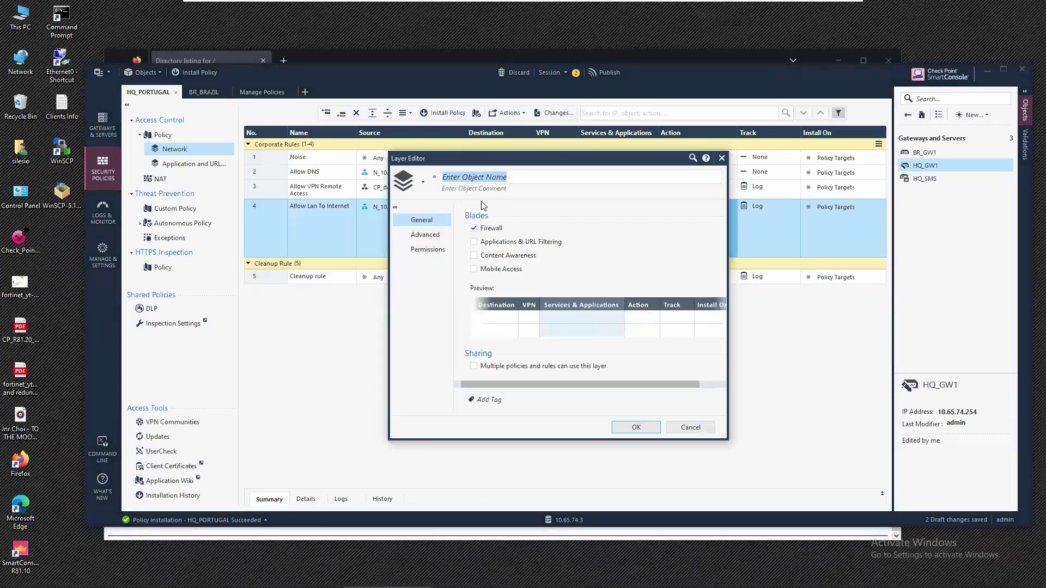
{"action": "type", "text": "Conte"}
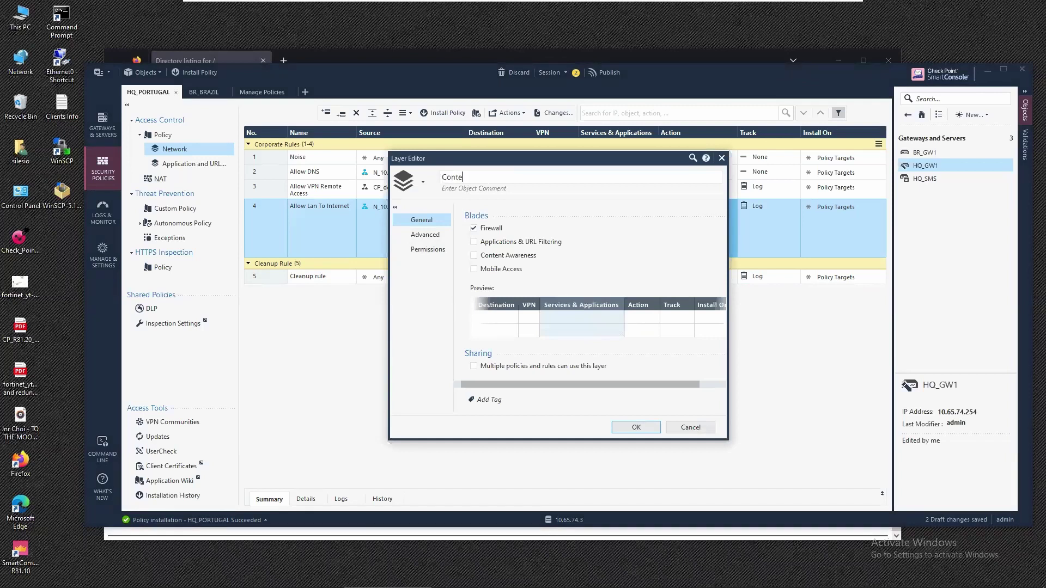
{"action": "type", "text": "nt Awareness"}
{"action": "left_click", "coordinate": [495, 229]}
{"action": "left_click", "coordinate": [494, 256]}
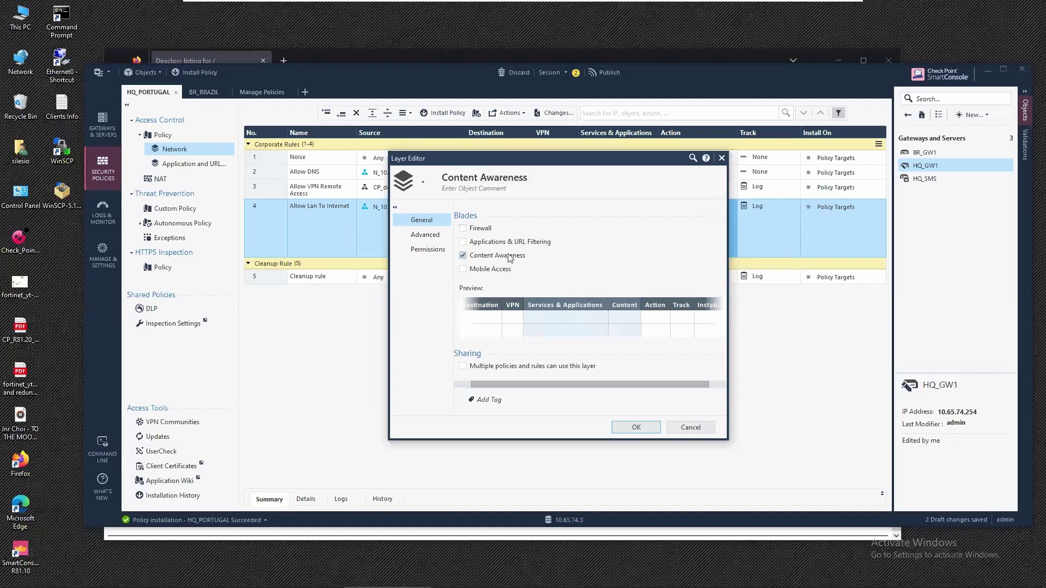
{"action": "left_click", "coordinate": [632, 427]}
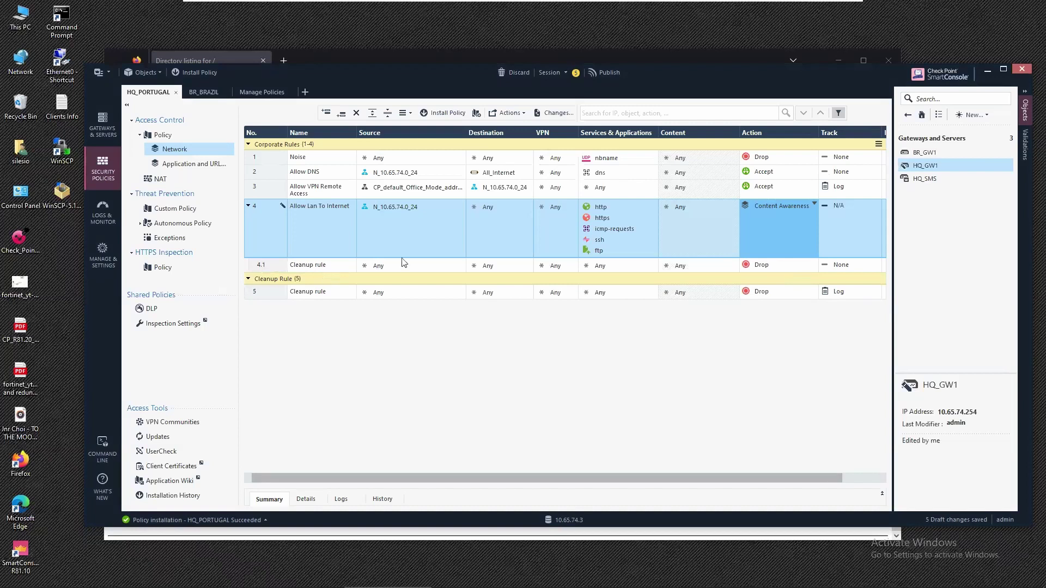
Change cleanup rule 4.1's action from Drop to Accept and its Track to Log.
{"action": "left_click", "coordinate": [761, 263]}
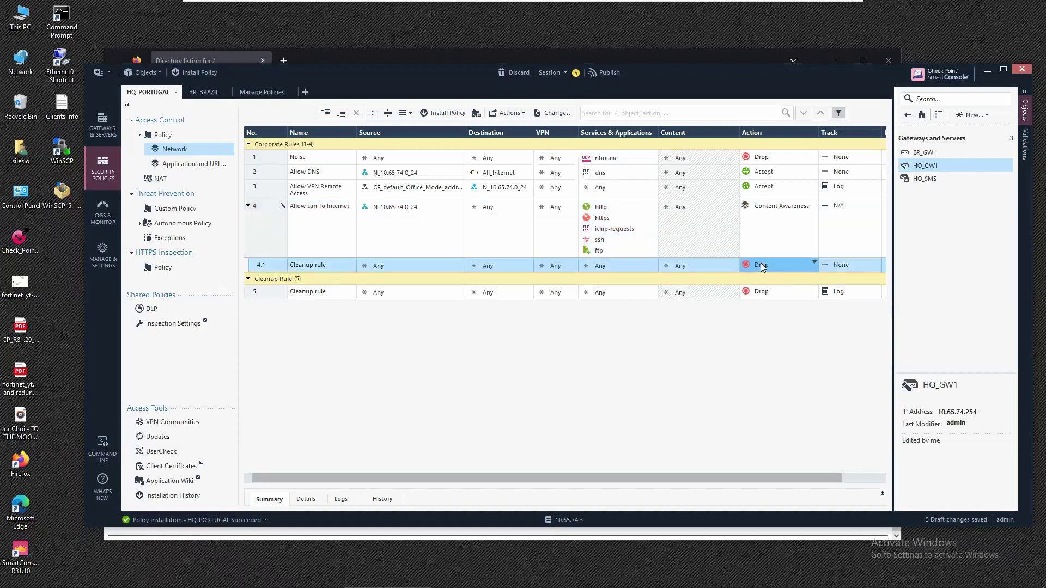
{"action": "left_click", "coordinate": [760, 263]}
{"action": "left_click", "coordinate": [703, 271]}
{"action": "left_click", "coordinate": [841, 265]}
{"action": "left_click", "coordinate": [841, 263]}
{"action": "left_click", "coordinate": [807, 287]}
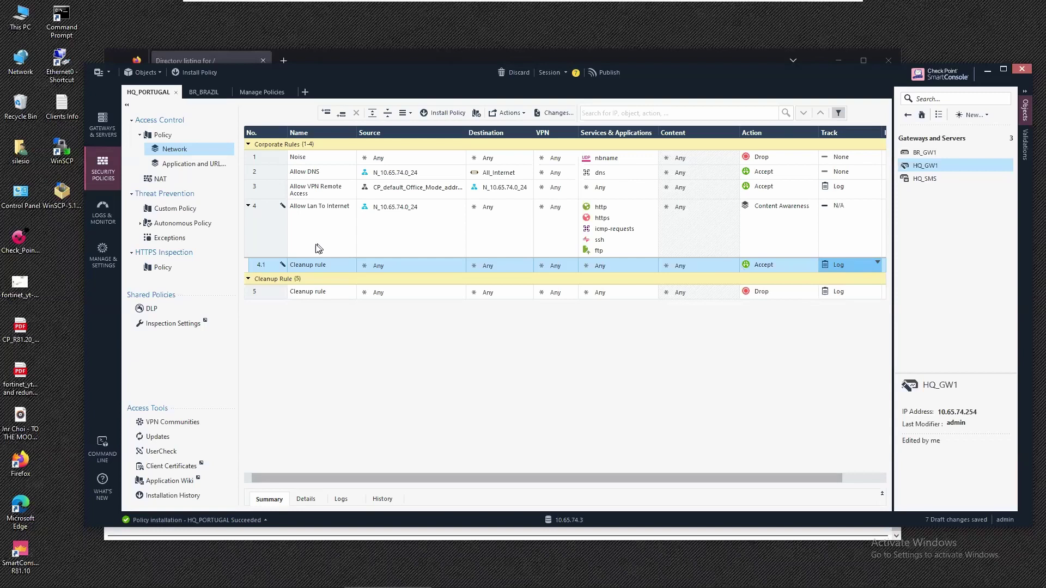
{"action": "right_click", "coordinate": [266, 265]}
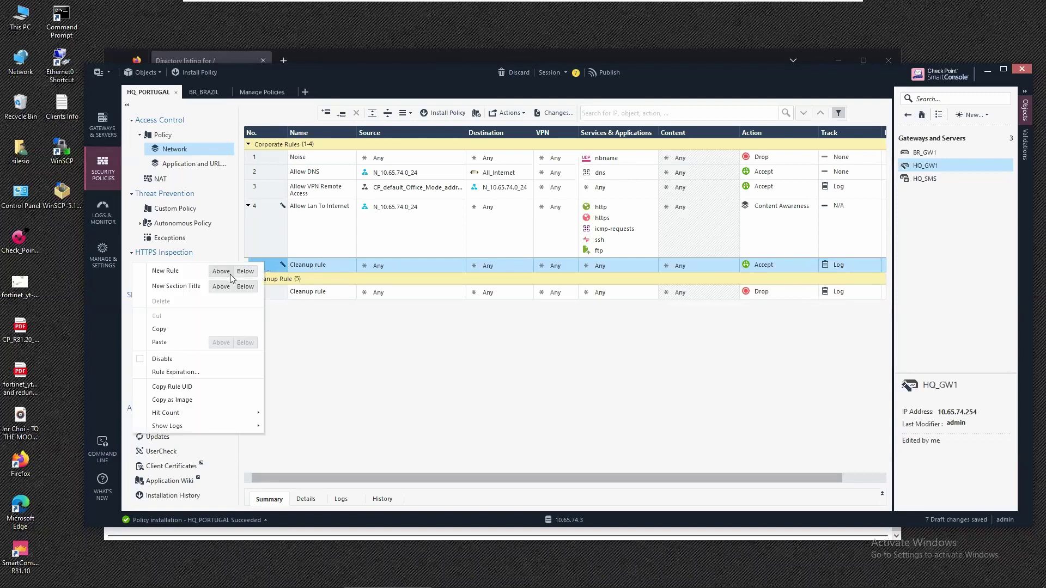
Insert a new rule above the cleanup rule with Source, Destination and Services set to Any.
{"action": "left_click", "coordinate": [229, 272]}
{"action": "mouse_move", "coordinate": [429, 272]}
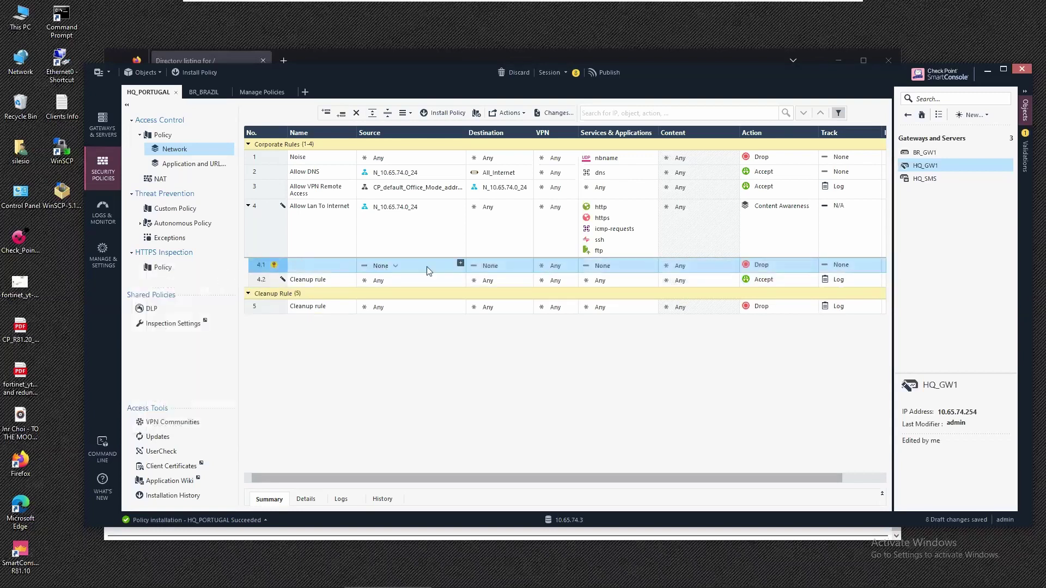
{"action": "left_click", "coordinate": [396, 267]}
{"action": "left_click", "coordinate": [349, 279]}
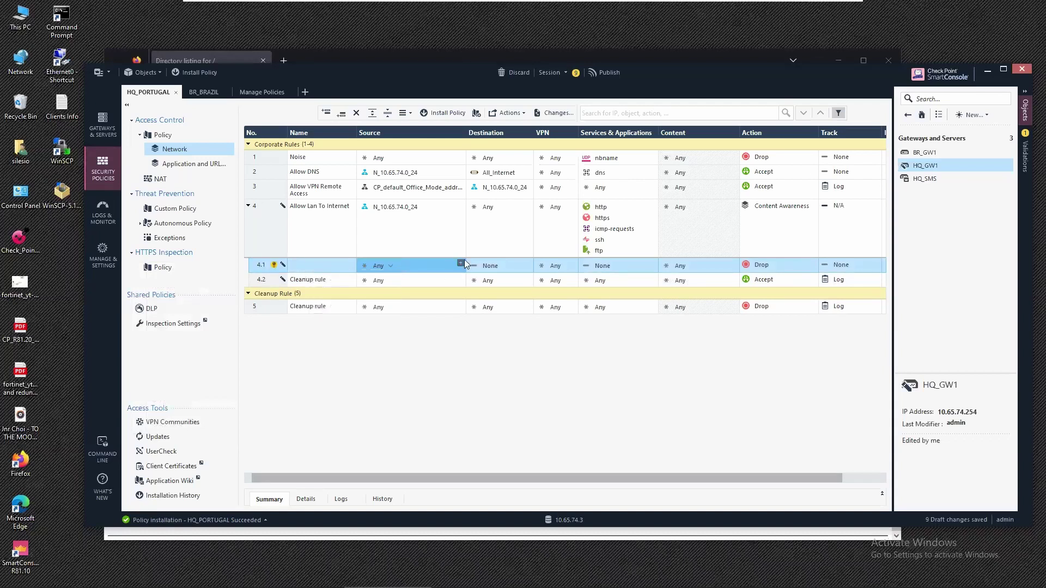
{"action": "left_click", "coordinate": [497, 268]}
{"action": "left_click", "coordinate": [487, 279]}
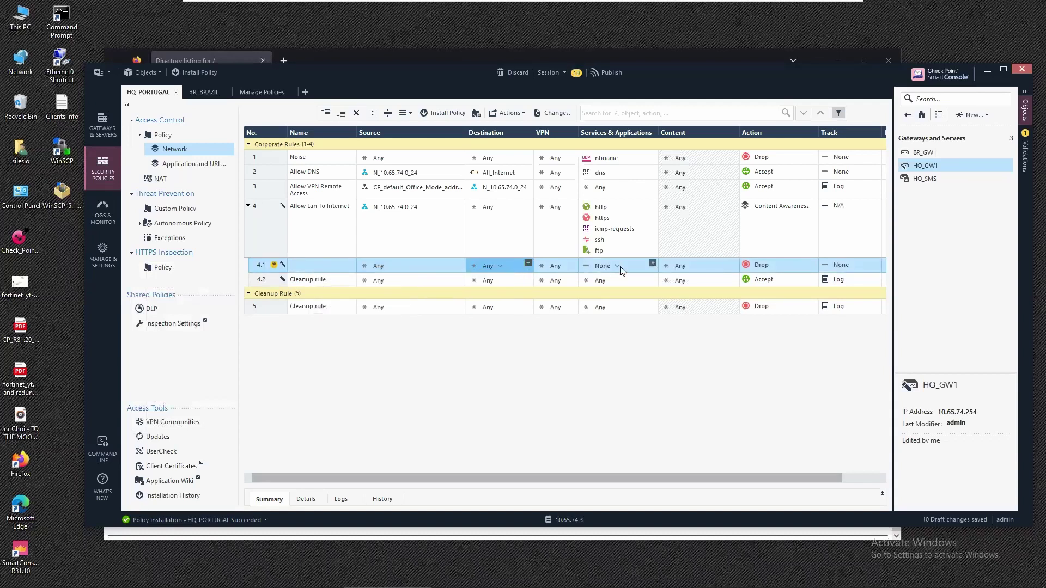
{"action": "left_click", "coordinate": [618, 267]}
{"action": "left_click", "coordinate": [602, 278]}
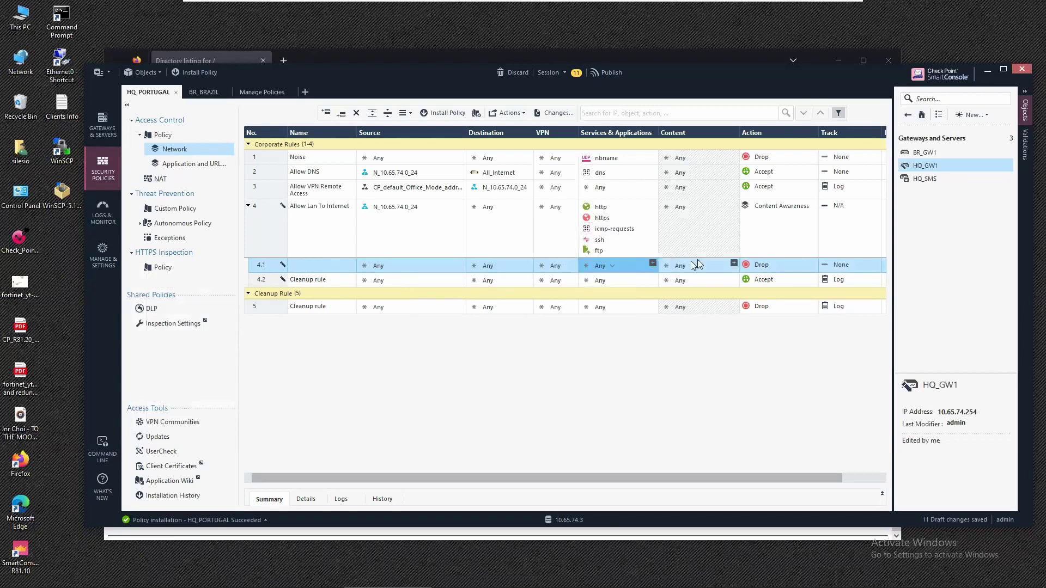
Add Executable File to the new rule's Content, keep Drop, and set Track to Log.
{"action": "left_click", "coordinate": [734, 264]}
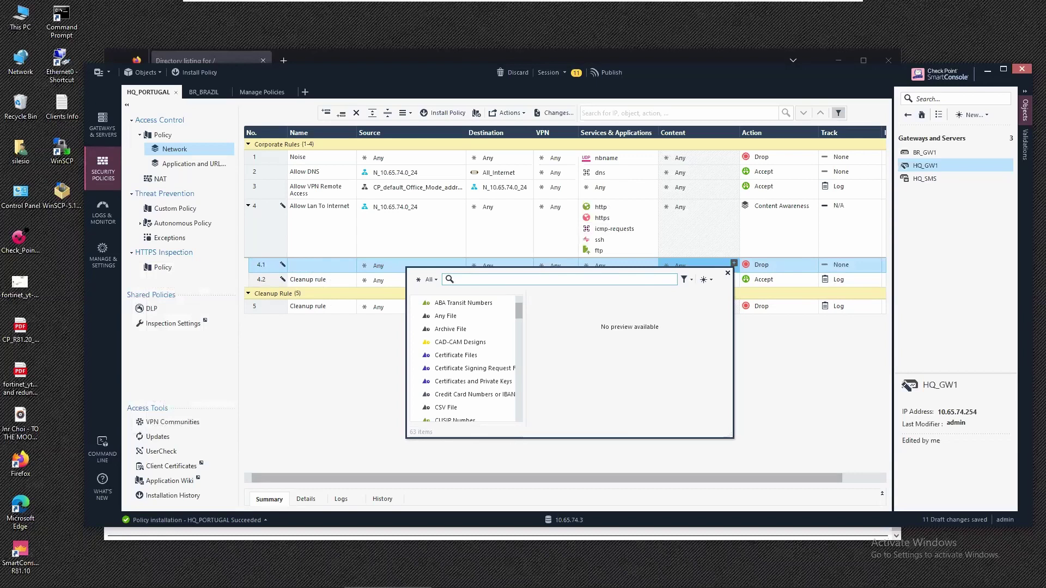
{"action": "type", "text": "exe"}
{"action": "left_click", "coordinate": [452, 304]}
{"action": "double_click", "coordinate": [452, 304]}
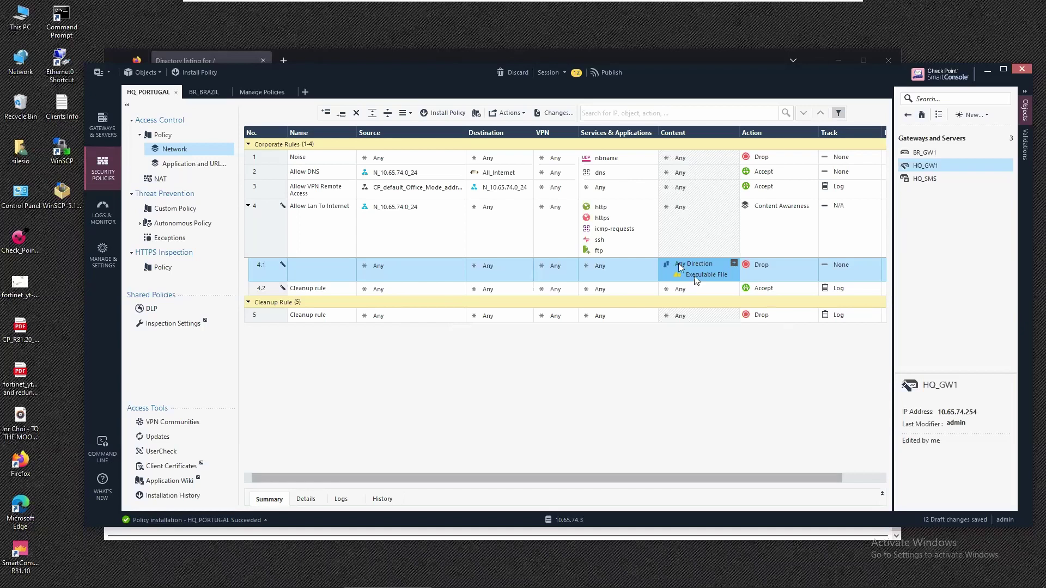
{"action": "left_click", "coordinate": [762, 268]}
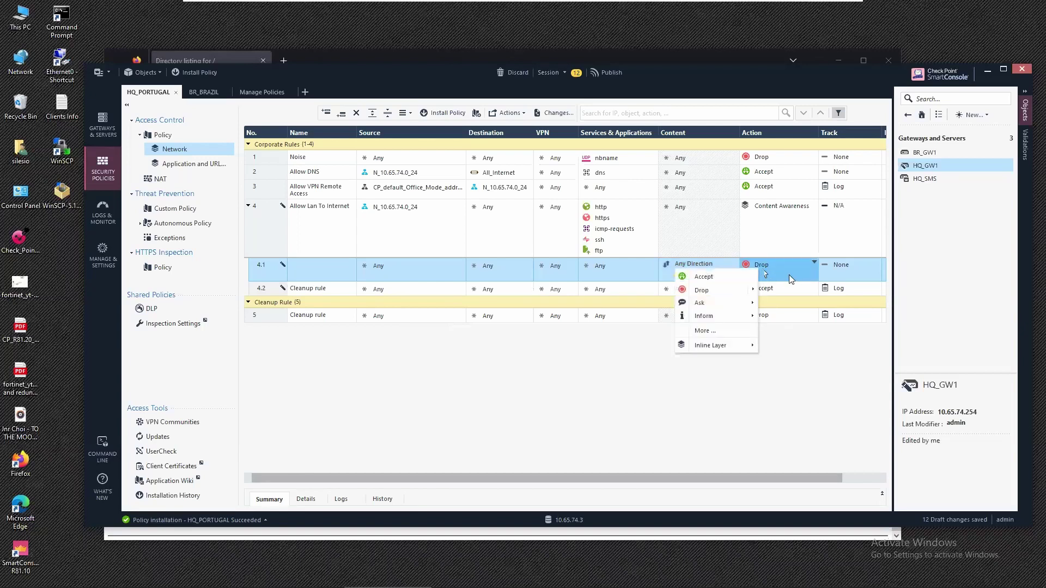
{"action": "left_click", "coordinate": [846, 269]}
{"action": "left_click", "coordinate": [790, 290]}
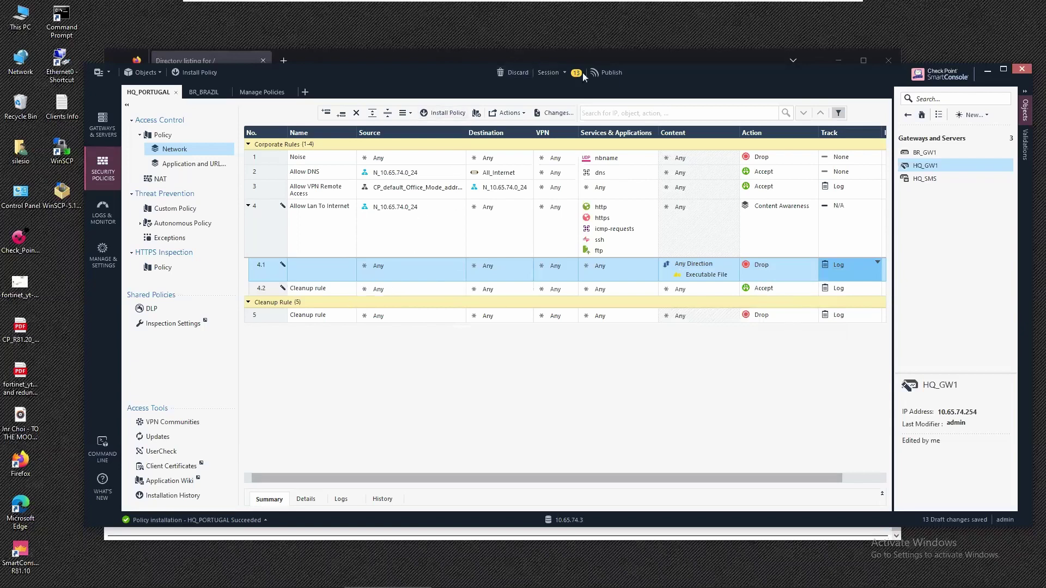
Publish the 13 changes, install the HQ_PORTUGAL policy on HQ_GW1, then switch to WinSCP.
{"action": "left_click", "coordinate": [604, 71]}
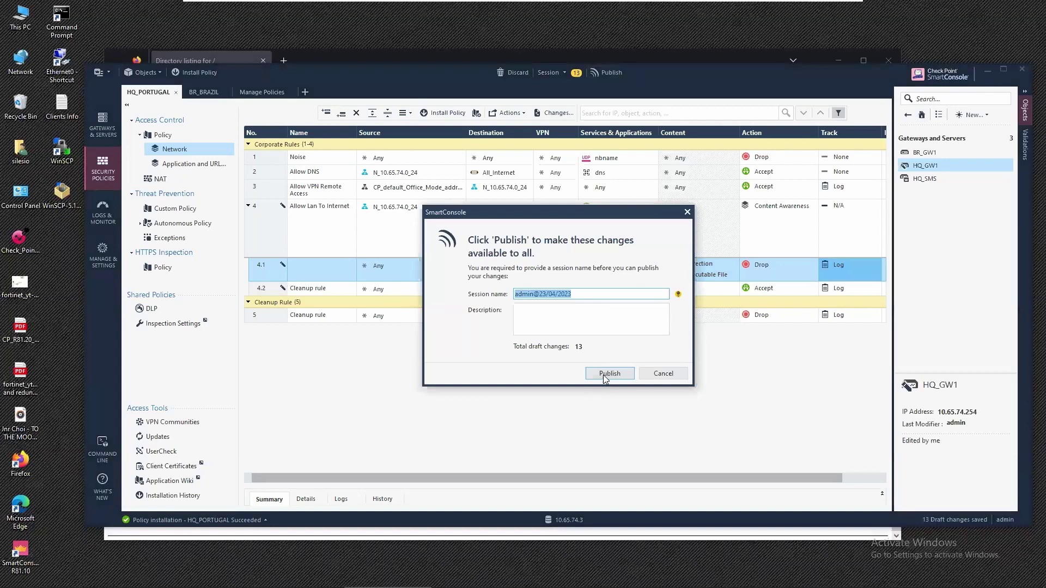
{"action": "left_click", "coordinate": [606, 373]}
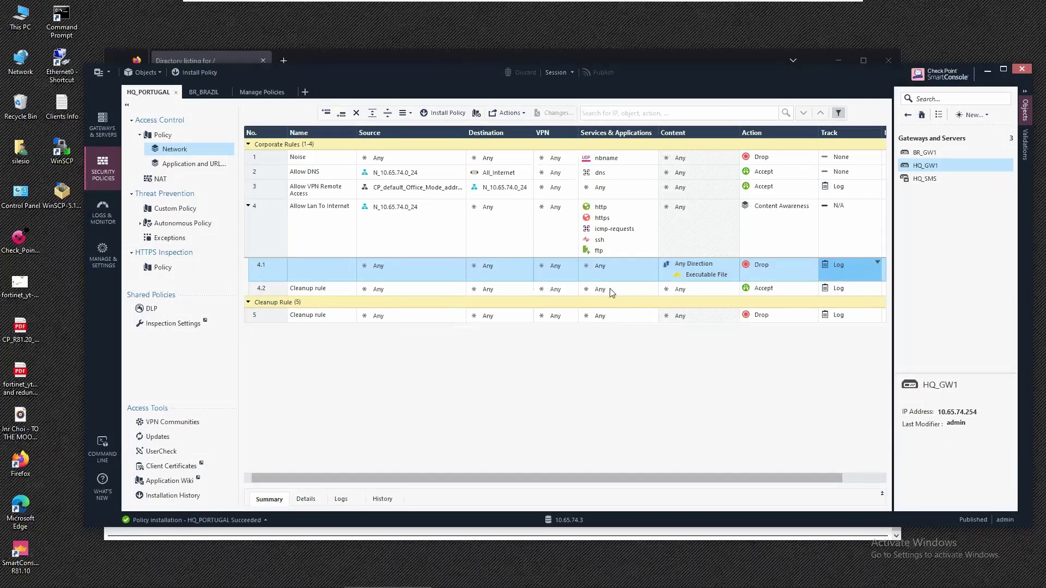
{"action": "left_click", "coordinate": [451, 114]}
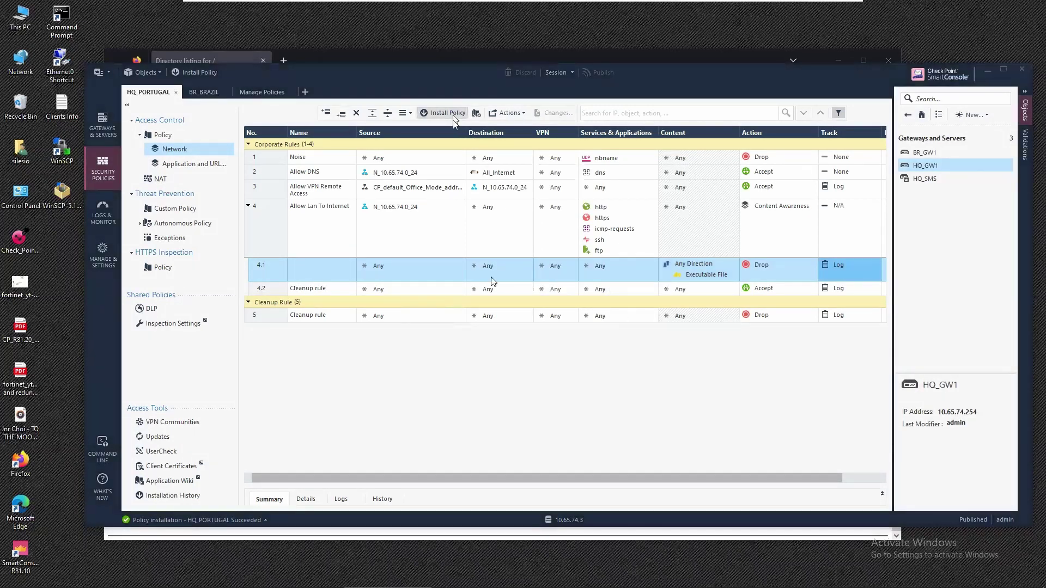
{"action": "mouse_move", "coordinate": [529, 297]}
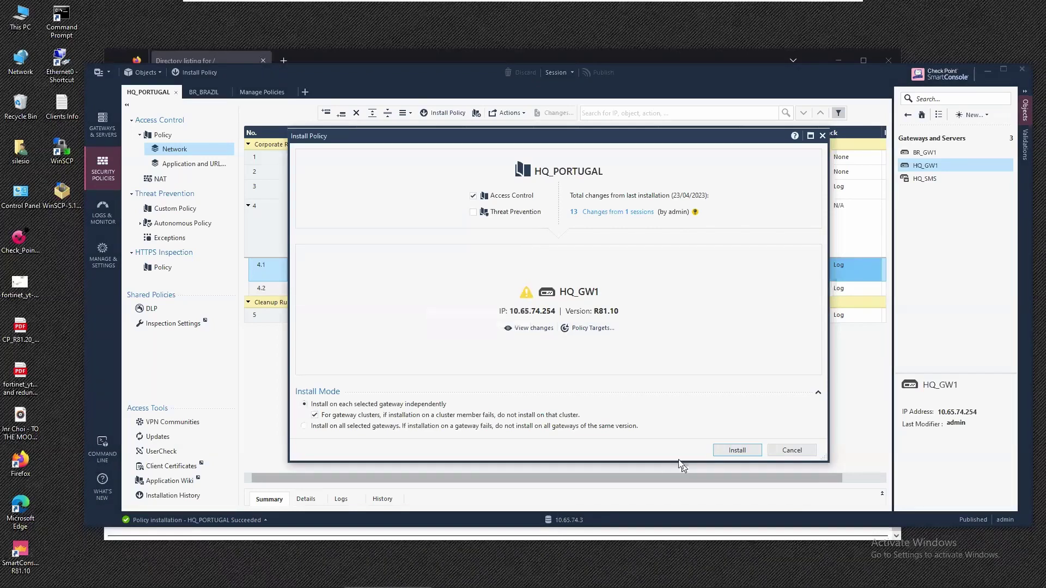
{"action": "left_click", "coordinate": [736, 450]}
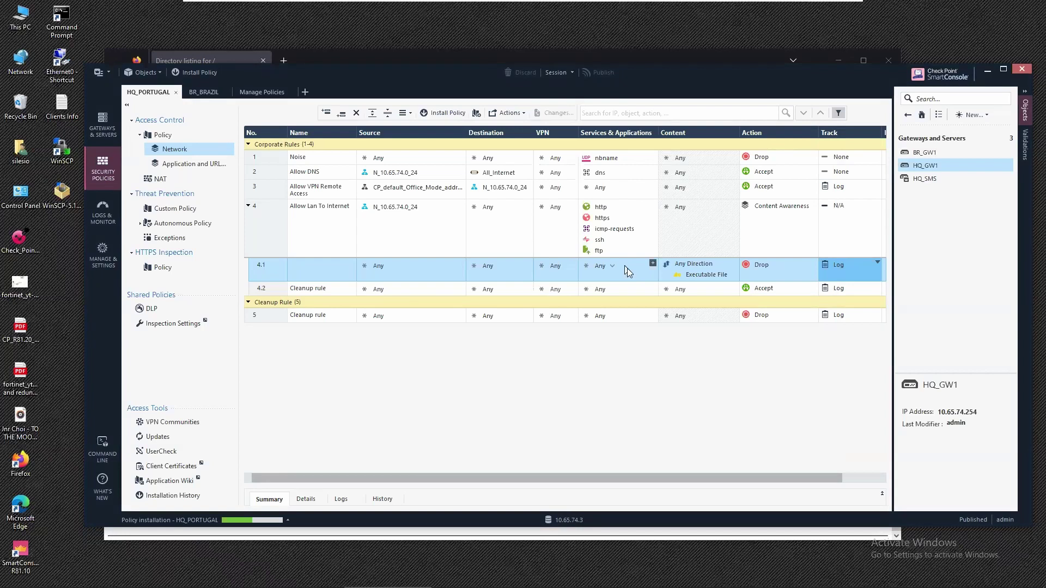
{"action": "mouse_move", "coordinate": [463, 586]}
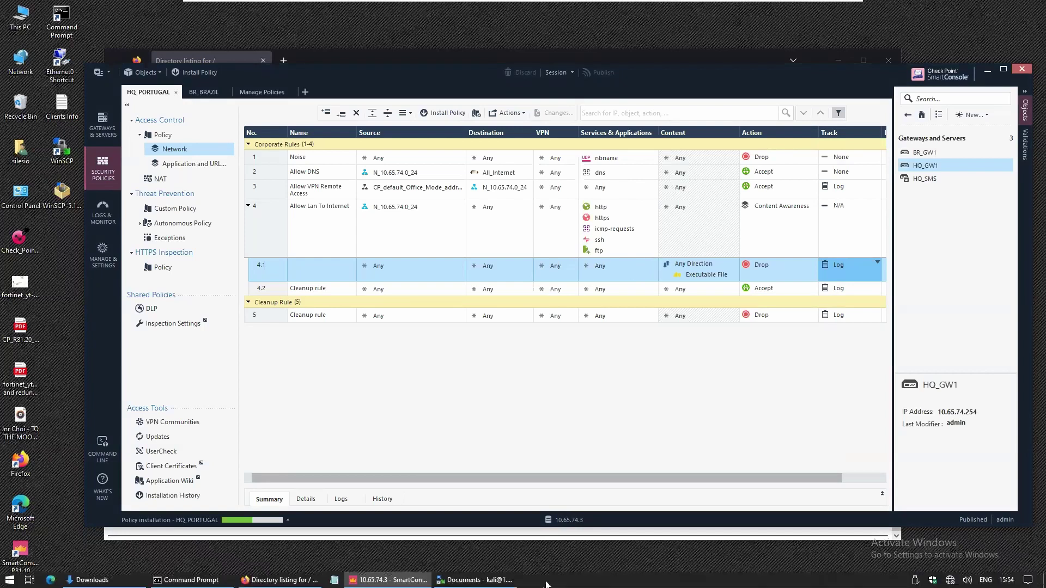
{"action": "left_click", "coordinate": [464, 582]}
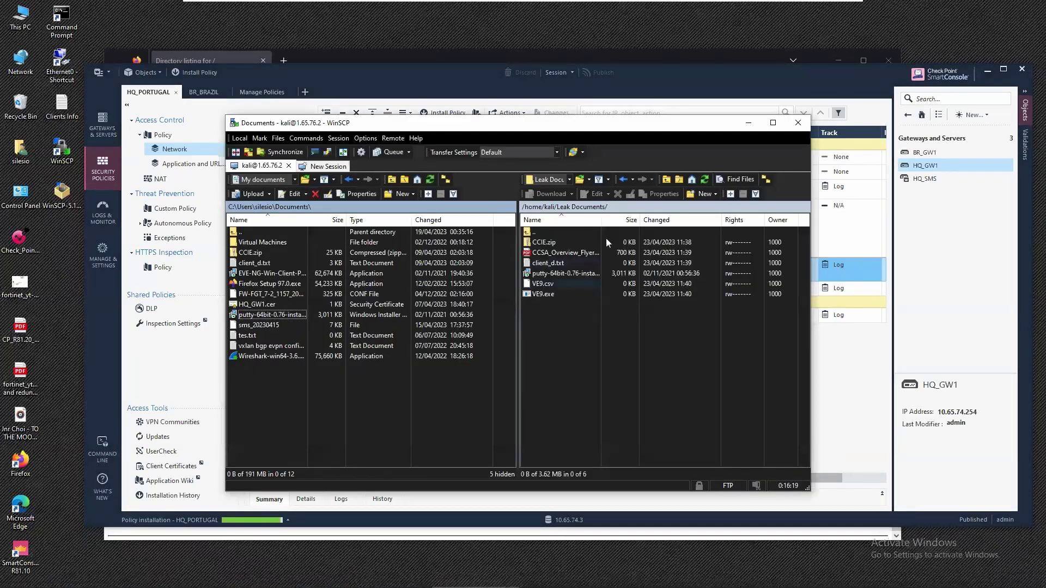
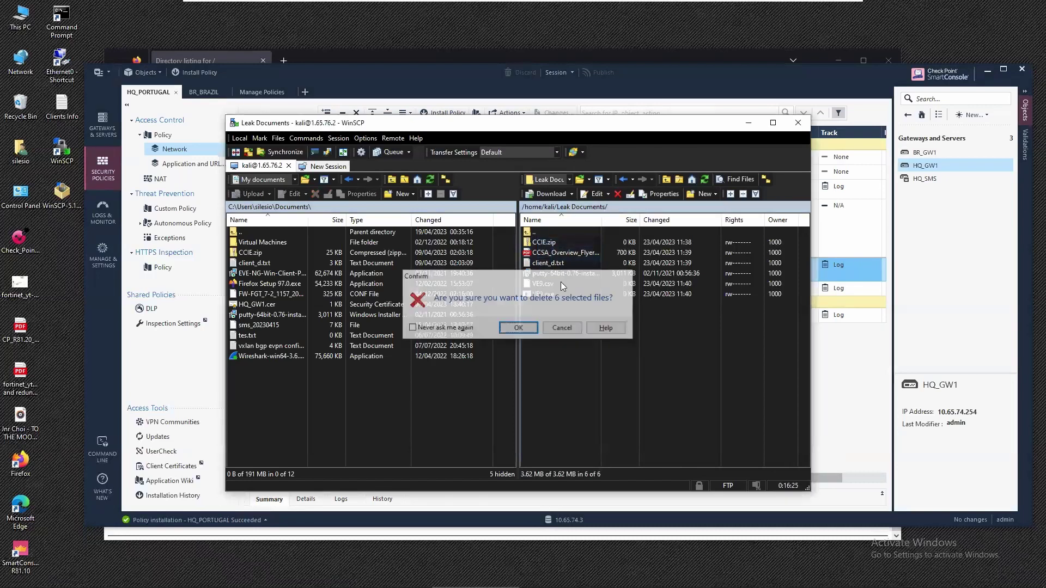
Delete the six remote Leak Documents files in WinSCP and return to the SmartConsole rulebase.
{"action": "key", "text": "Return"}
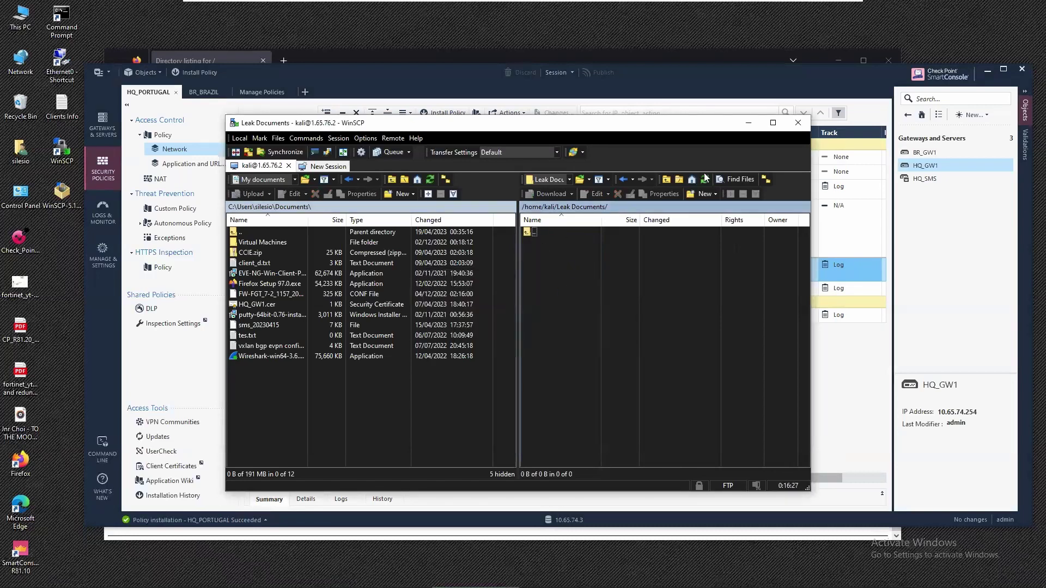
{"action": "left_click", "coordinate": [211, 357]}
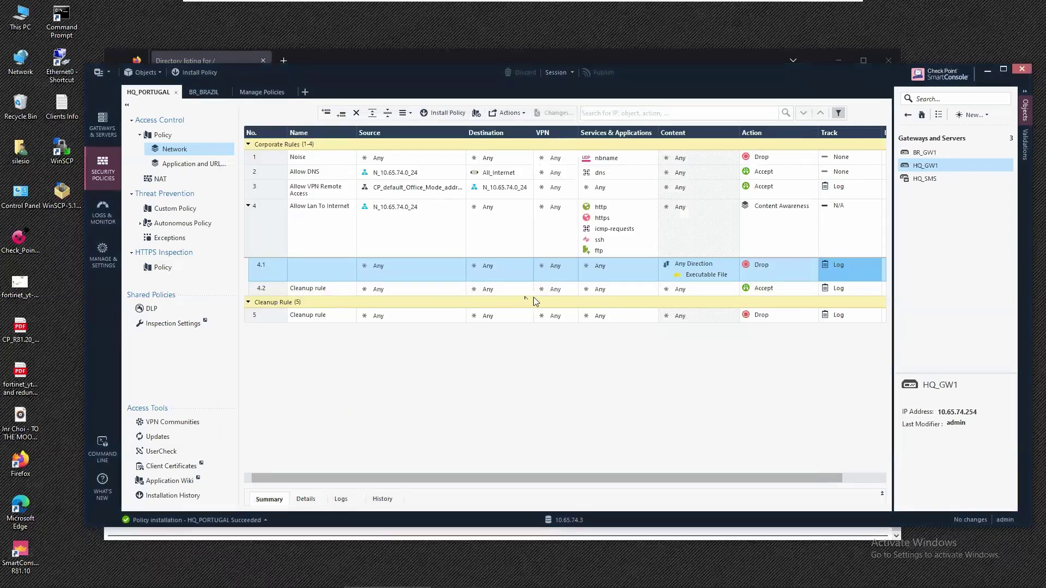
Attempt to download BraveBrowserSetup.exe from 1.65.76.2 twice, hitting a connection reset each time.
{"action": "left_click", "coordinate": [185, 60]}
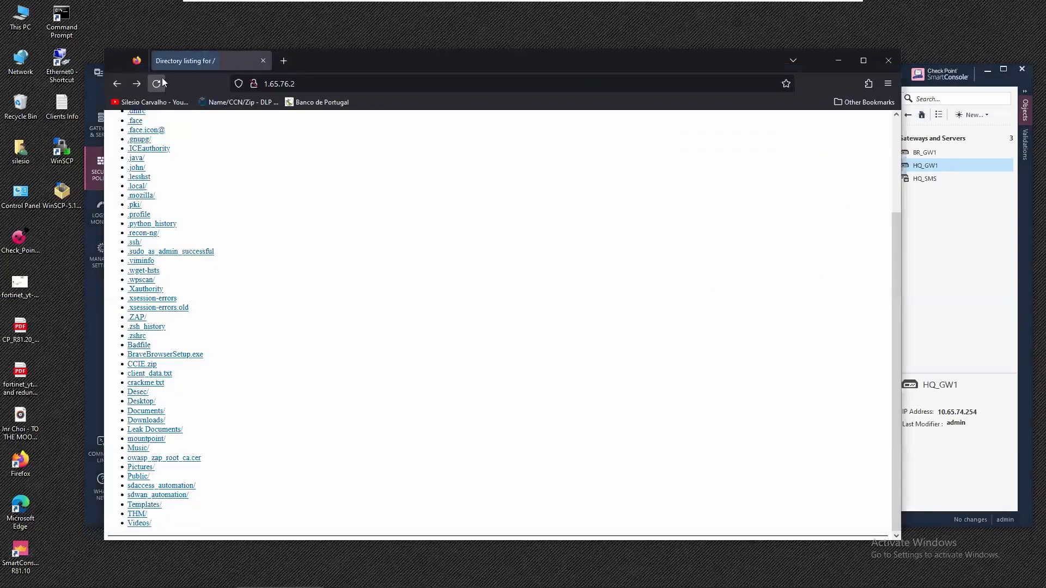
{"action": "left_click", "coordinate": [176, 357]}
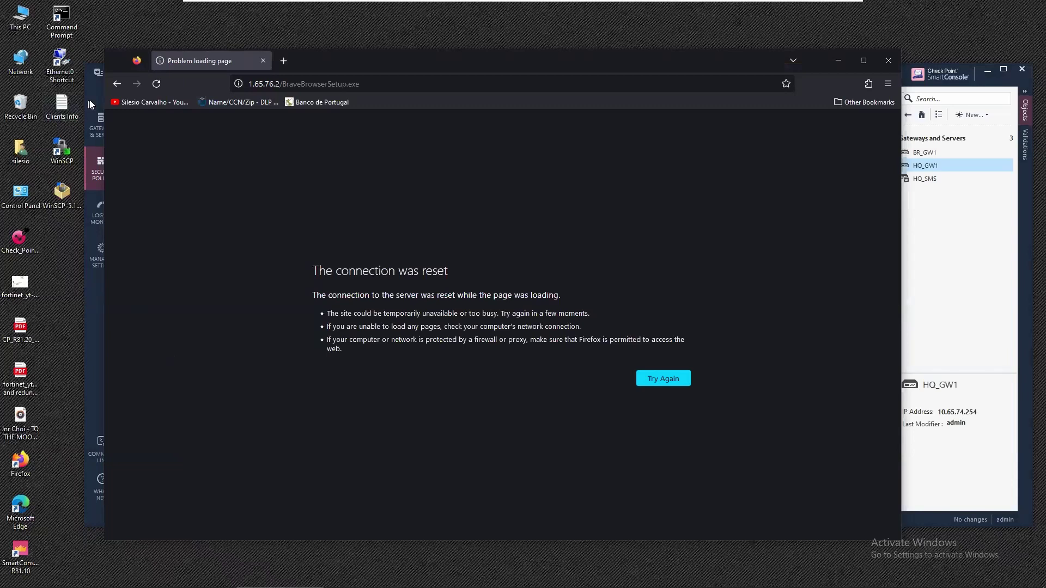
{"action": "left_click", "coordinate": [117, 85]}
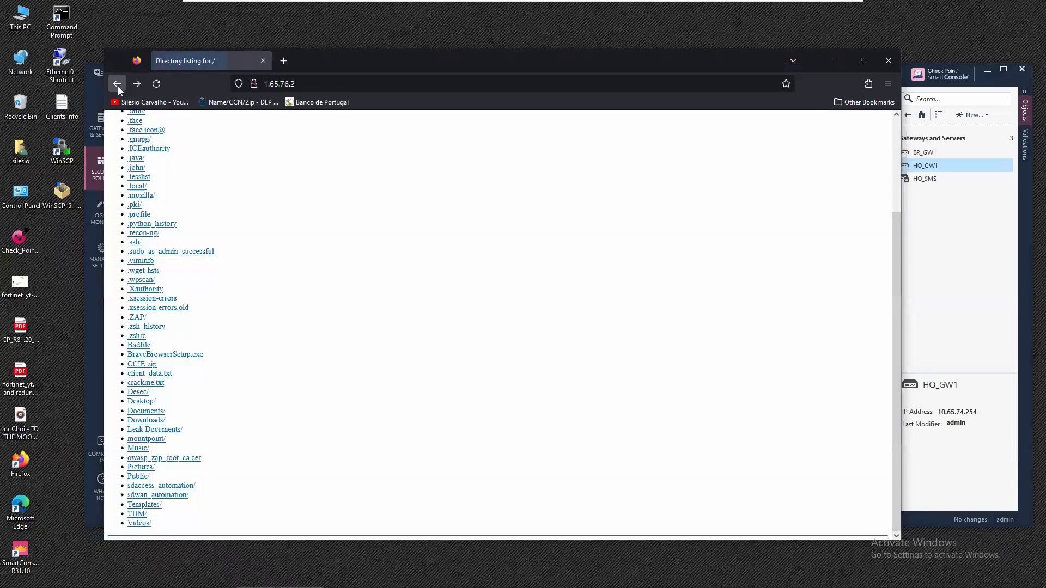
{"action": "left_click", "coordinate": [158, 355]}
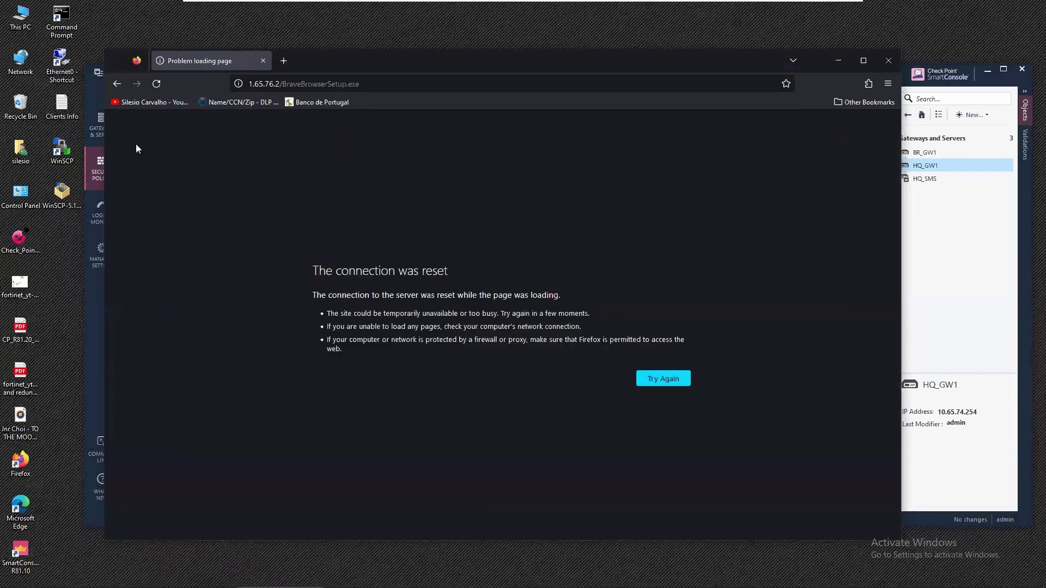
{"action": "left_click", "coordinate": [117, 84]}
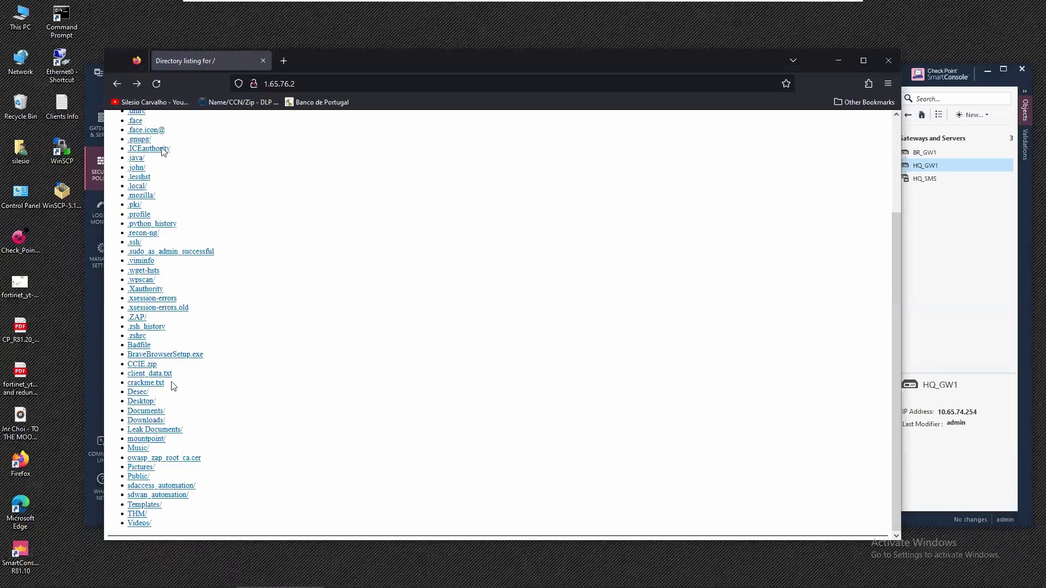
Request crackme.txt from the web server's directory listing instead.
{"action": "scroll", "coordinate": [175, 394], "scroll_direction": "up", "scroll_amount": 2}
{"action": "scroll", "coordinate": [173, 395], "scroll_direction": "down", "scroll_amount": 2}
{"action": "left_click", "coordinate": [145, 383]}
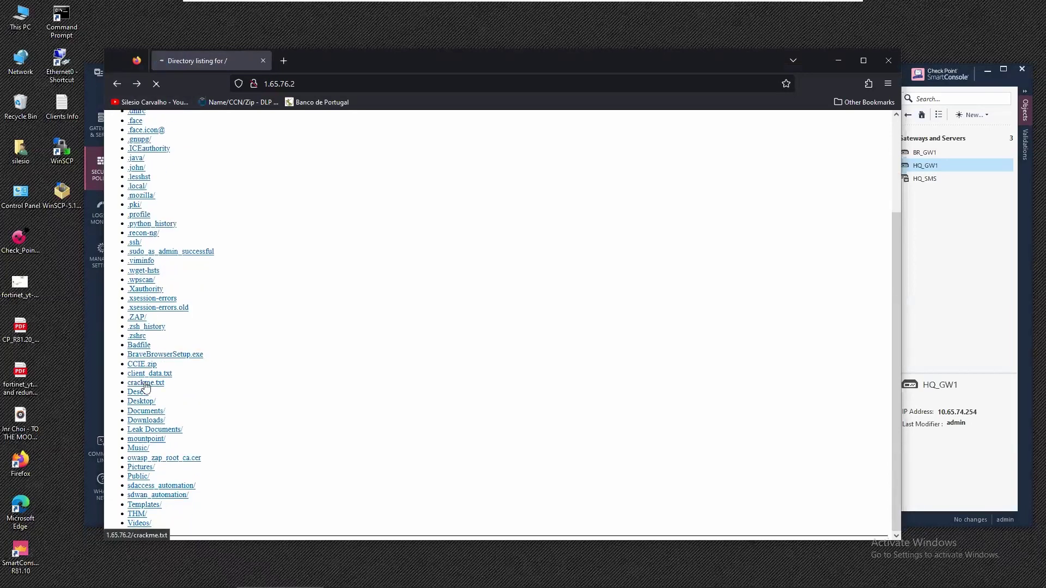
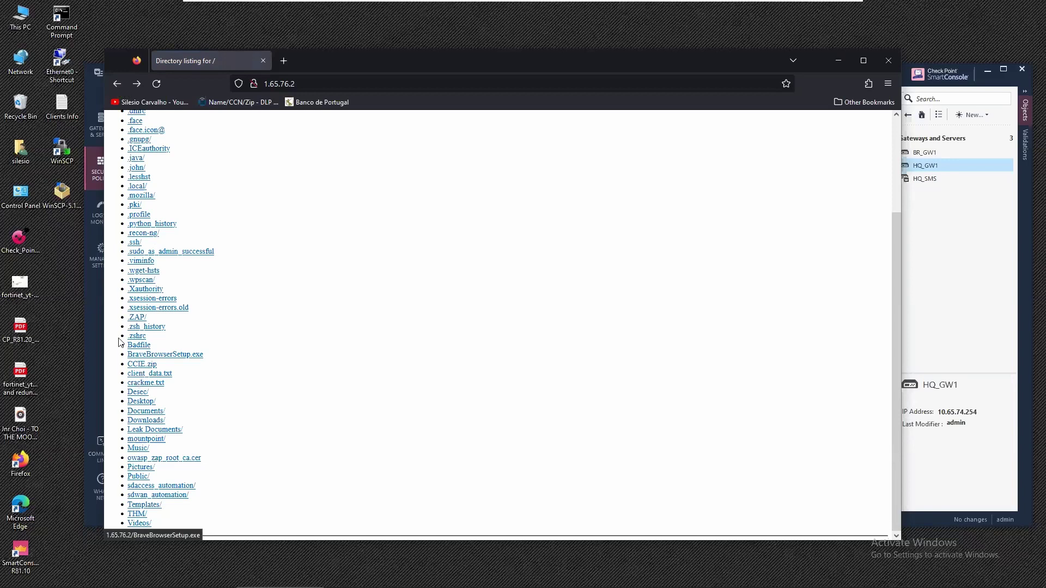
Bring SmartConsole, showing the HQ_PORTUGAL policy with rule 4.1, back in front of Firefox.
{"action": "left_click", "coordinate": [99, 304]}
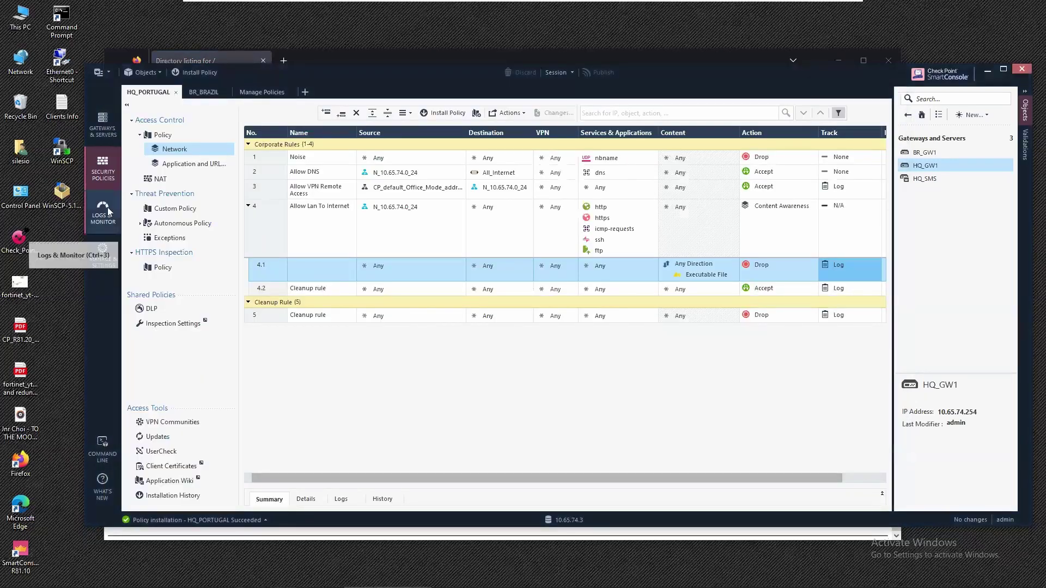
In Logs & Monitor, refresh the logs and open the 15:55:12 Drop from 10.65.74.2 to 1.65.76.2.
{"action": "left_click", "coordinate": [103, 209]}
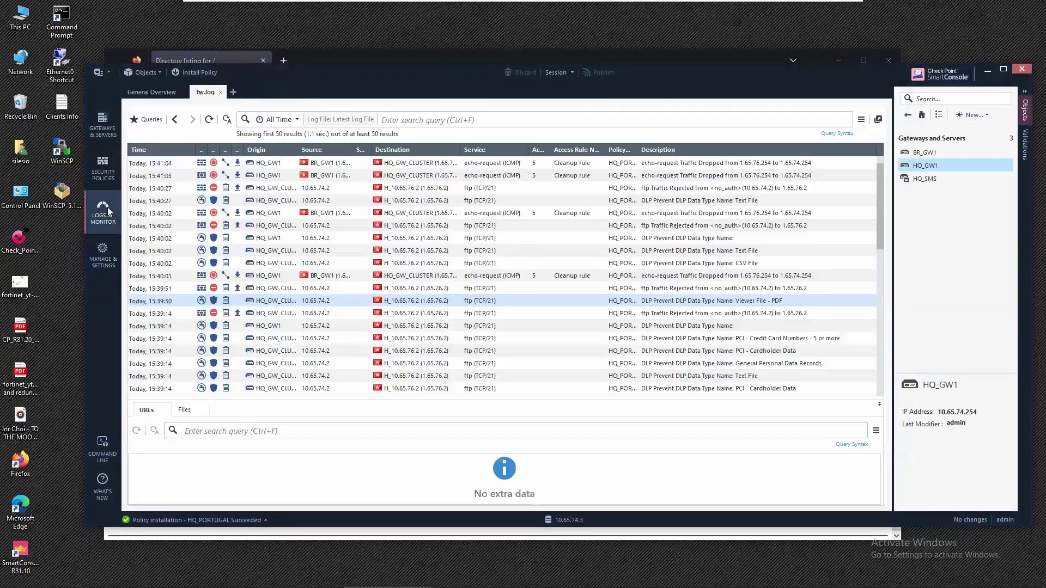
{"action": "left_click", "coordinate": [208, 120]}
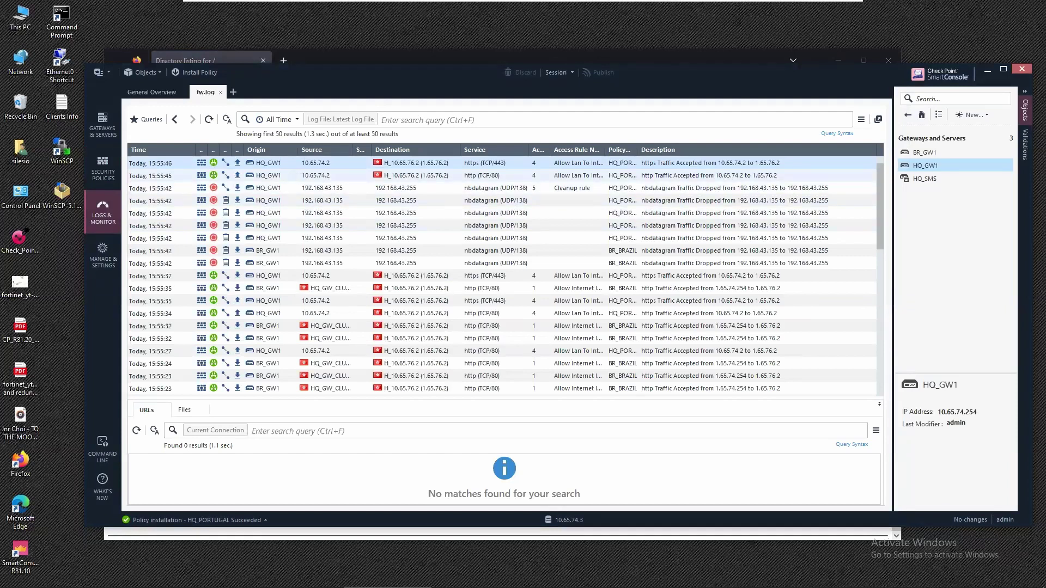
{"action": "left_click", "coordinate": [309, 176]}
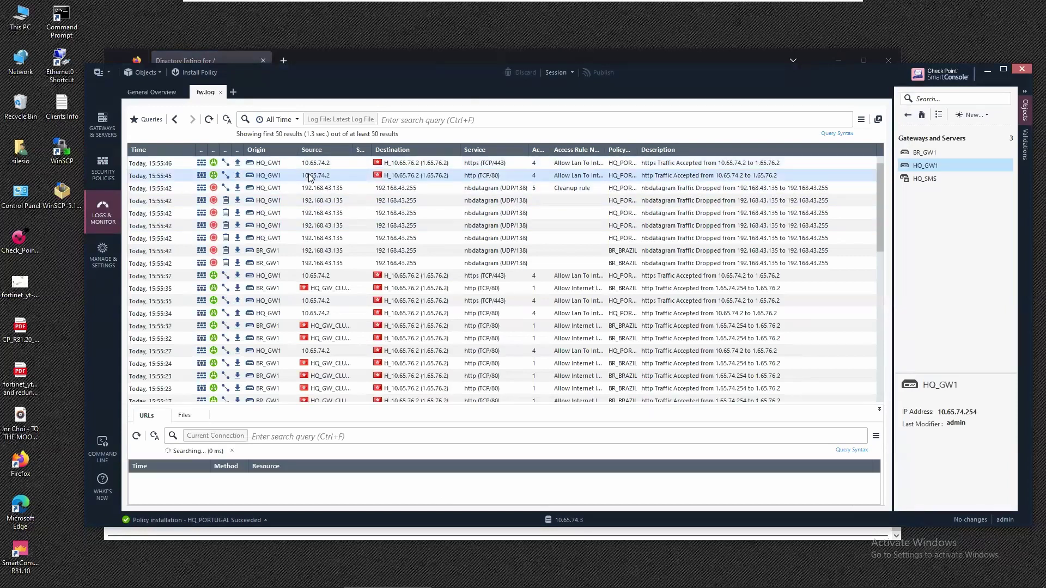
{"action": "scroll", "coordinate": [309, 289], "scroll_direction": "down", "scroll_amount": 2}
{"action": "scroll", "coordinate": [309, 289], "scroll_direction": "down", "scroll_amount": 1}
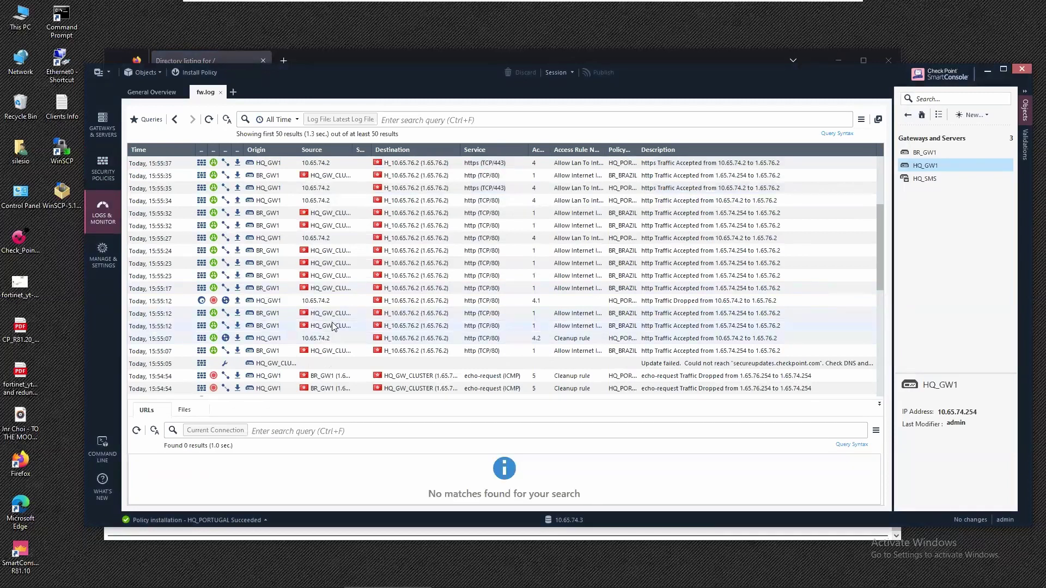
{"action": "left_click", "coordinate": [338, 300]}
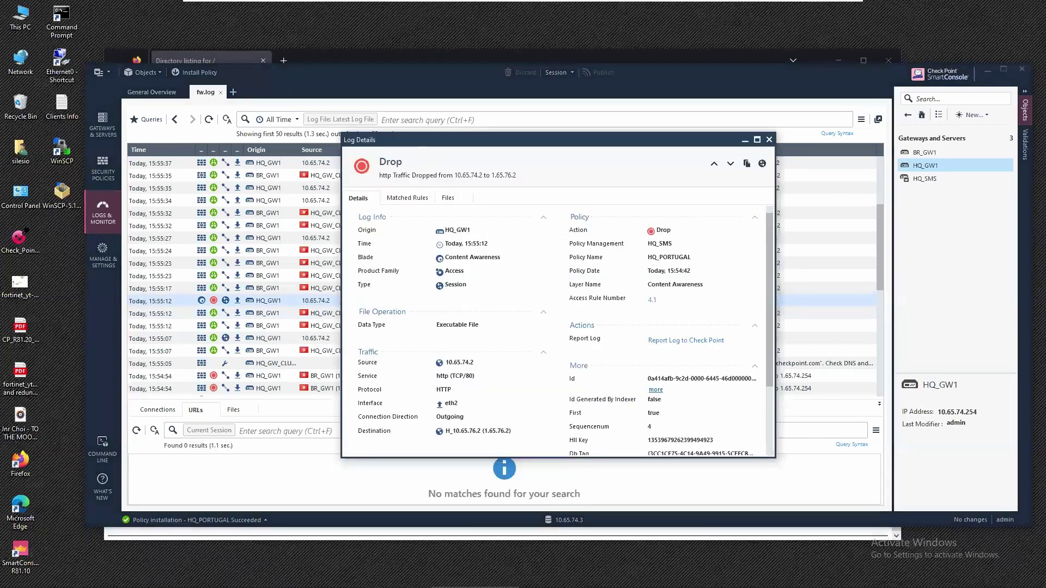
Maximize Log Details, highlight Executable File type, destination and description, then list matched rules 4 and 4.1.
{"action": "double_click", "coordinate": [427, 141]}
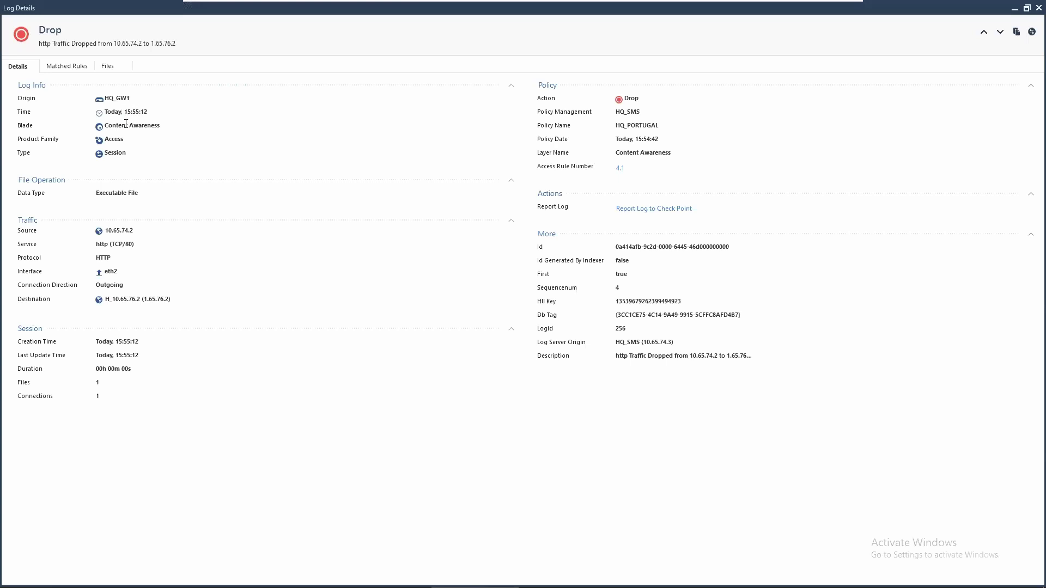
{"action": "left_click_drag", "start_coordinate": [98, 195], "coordinate": [145, 192]}
{"action": "left_click", "coordinate": [102, 232]}
{"action": "left_click_drag", "start_coordinate": [119, 299], "coordinate": [171, 299]}
{"action": "left_click_drag", "start_coordinate": [623, 357], "coordinate": [744, 353]}
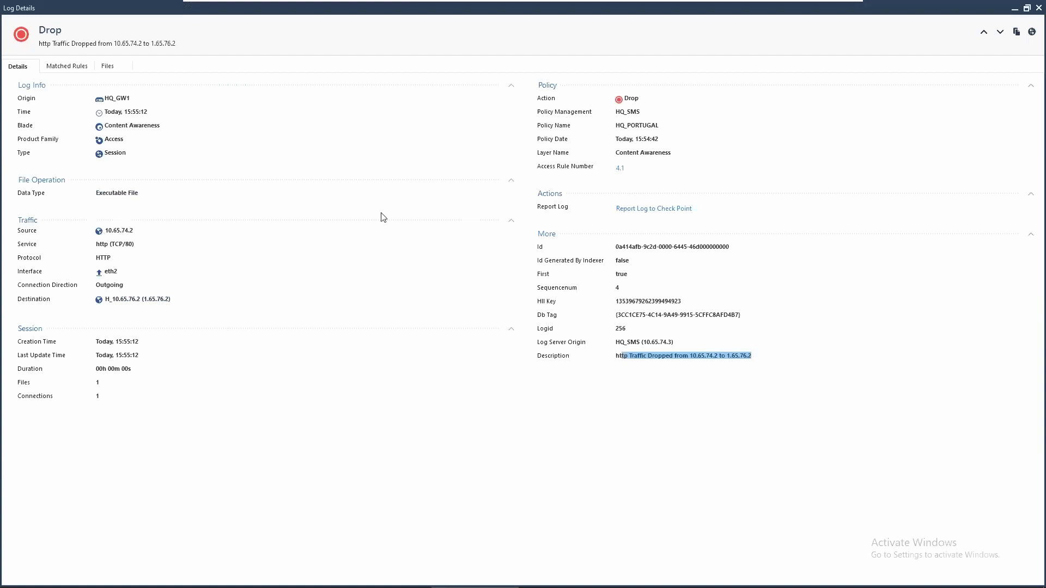
{"action": "left_click", "coordinate": [80, 68]}
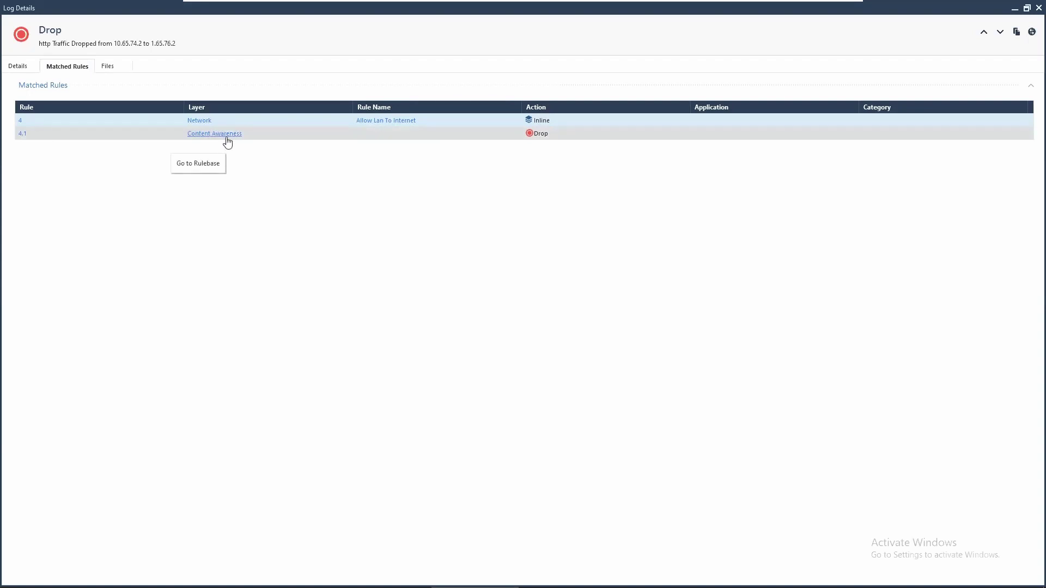
Show the two dropped BraveBrowserSetup.exe files with a wider File Name column, then close Log Details.
{"action": "left_click", "coordinate": [107, 66]}
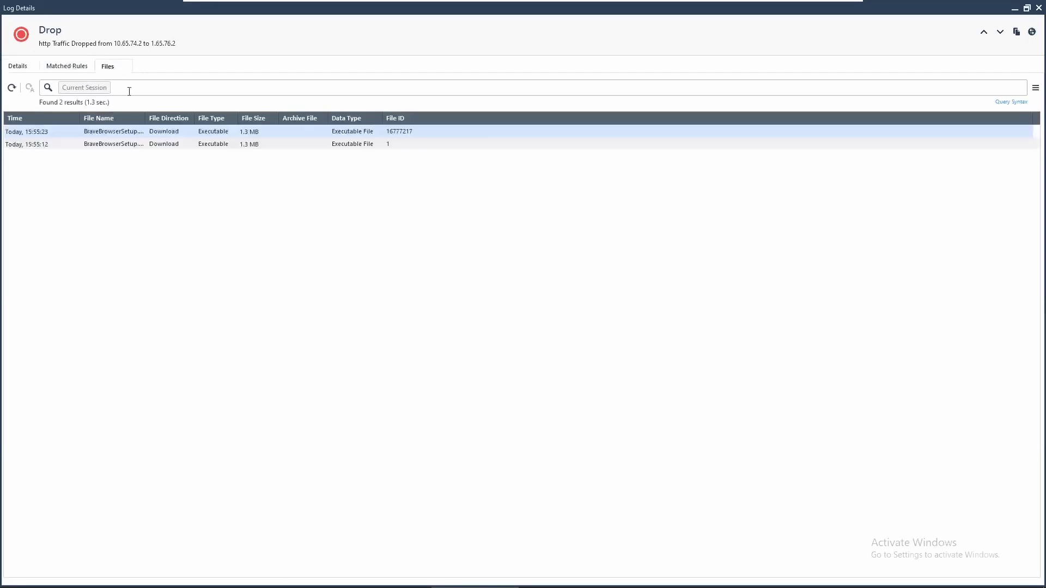
{"action": "left_click_drag", "start_coordinate": [146, 119], "coordinate": [195, 119]}
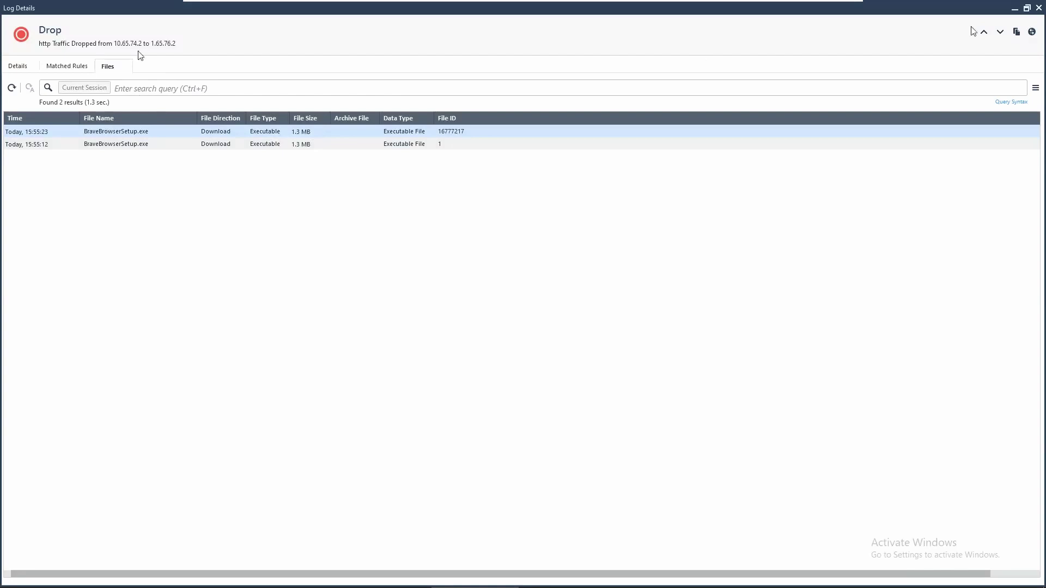
{"action": "left_click", "coordinate": [1037, 8]}
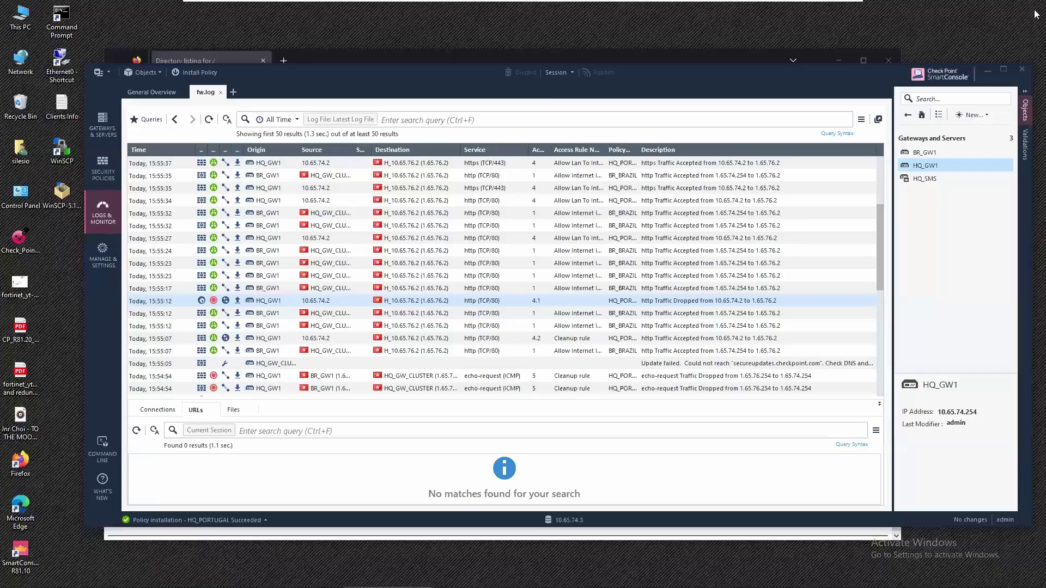
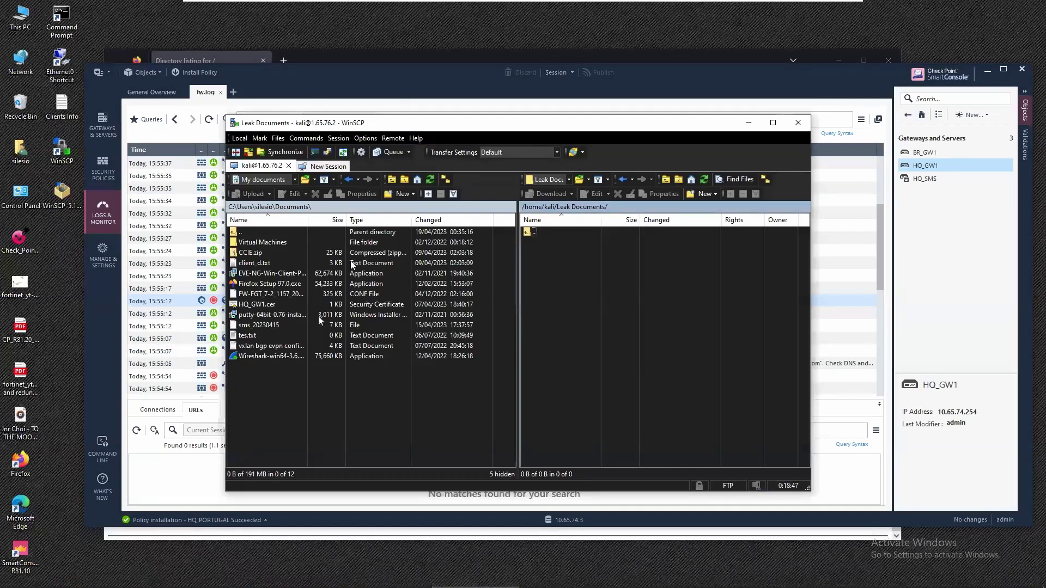
Upload the PuTTY 64-bit installer from local Documents to the server's /home/kali/Leak Documents folder.
{"action": "left_click", "coordinate": [275, 315]}
{"action": "left_click_drag", "start_coordinate": [275, 315], "coordinate": [615, 322]}
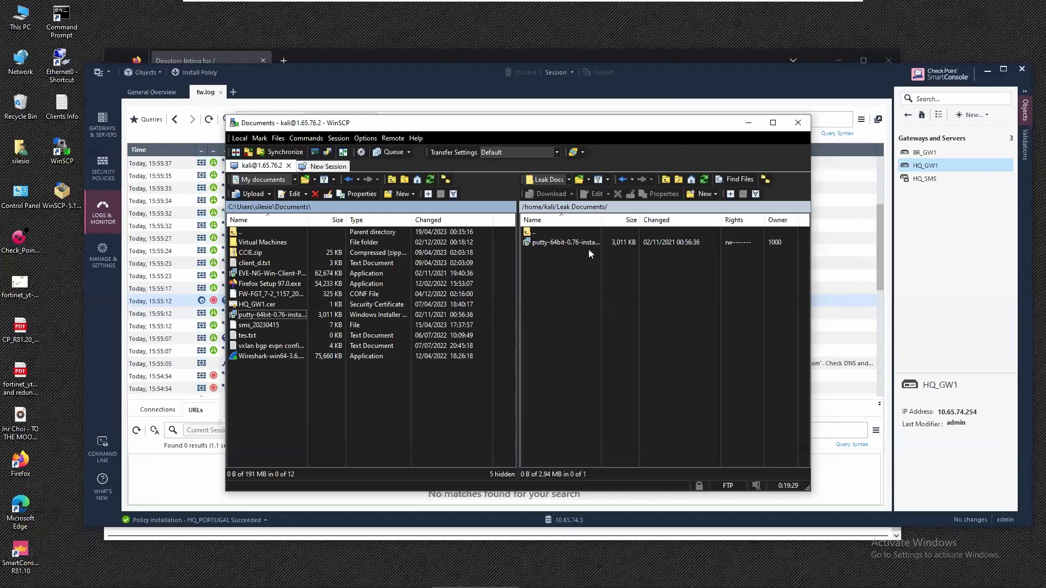
Move the WinSCP window lower to uncover the SmartConsole log table, then refresh the firewall log.
{"action": "left_click_drag", "start_coordinate": [511, 132], "coordinate": [537, 210]}
{"action": "left_click", "coordinate": [212, 121]}
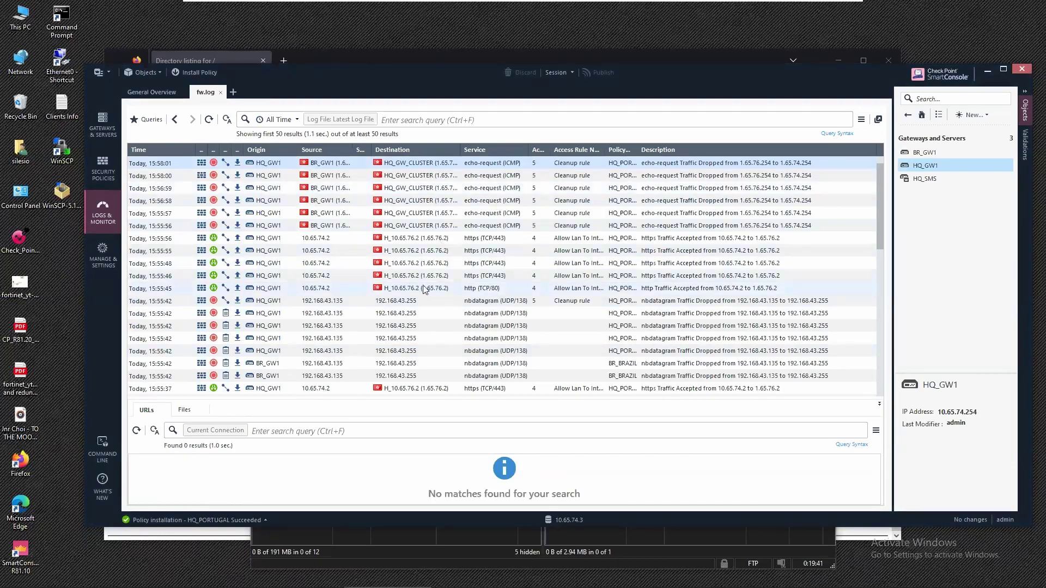
Review the dropped ICMP echo-request log entries, re-query the log, and bring WinSCP back to front.
{"action": "scroll", "coordinate": [400, 318], "scroll_direction": "down", "scroll_amount": 6}
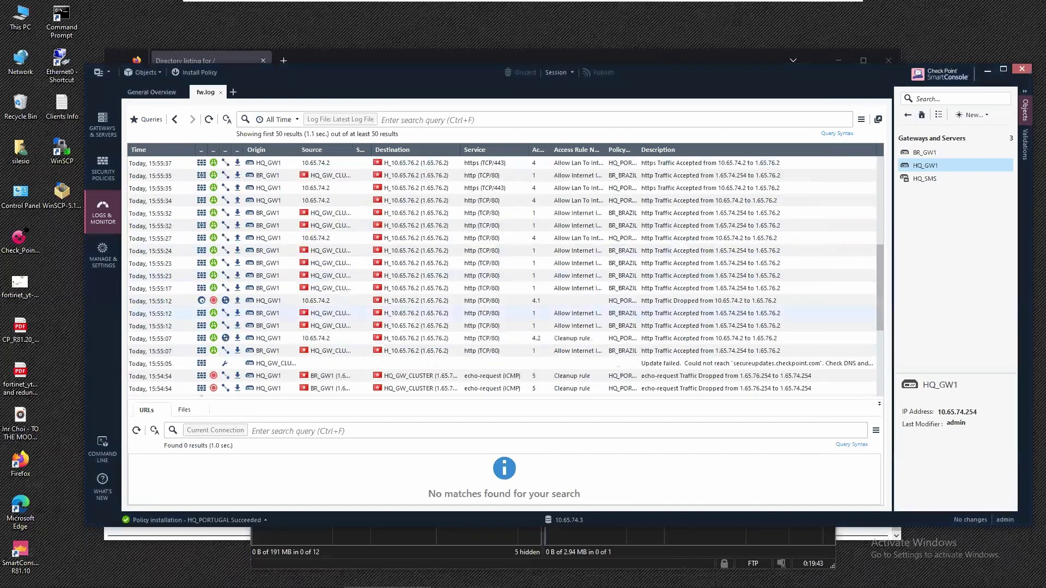
{"action": "scroll", "coordinate": [380, 295], "scroll_direction": "up", "scroll_amount": 2}
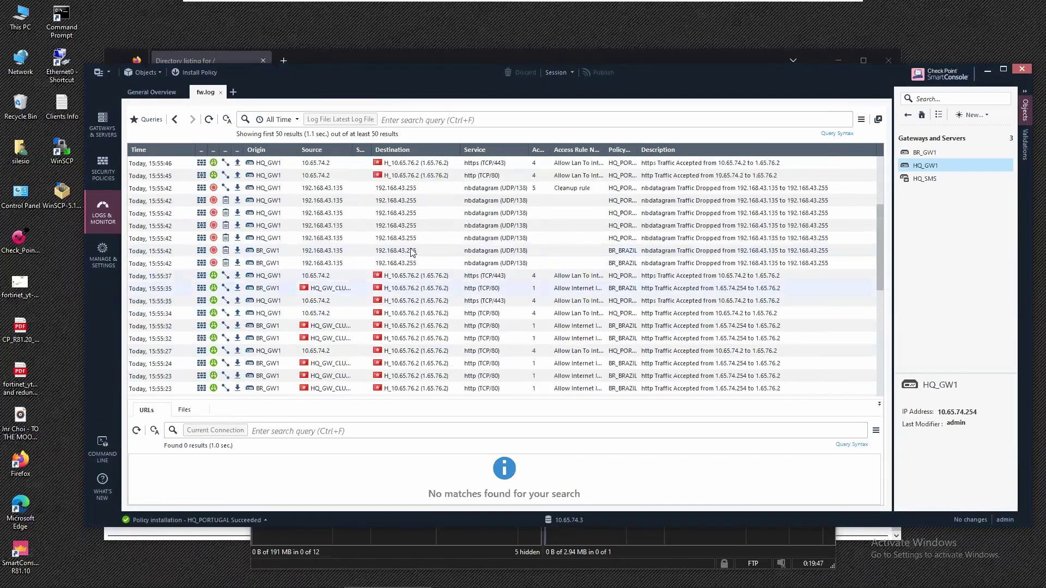
{"action": "scroll", "coordinate": [380, 294], "scroll_direction": "up", "scroll_amount": 2}
{"action": "scroll", "coordinate": [379, 294], "scroll_direction": "up", "scroll_amount": 2}
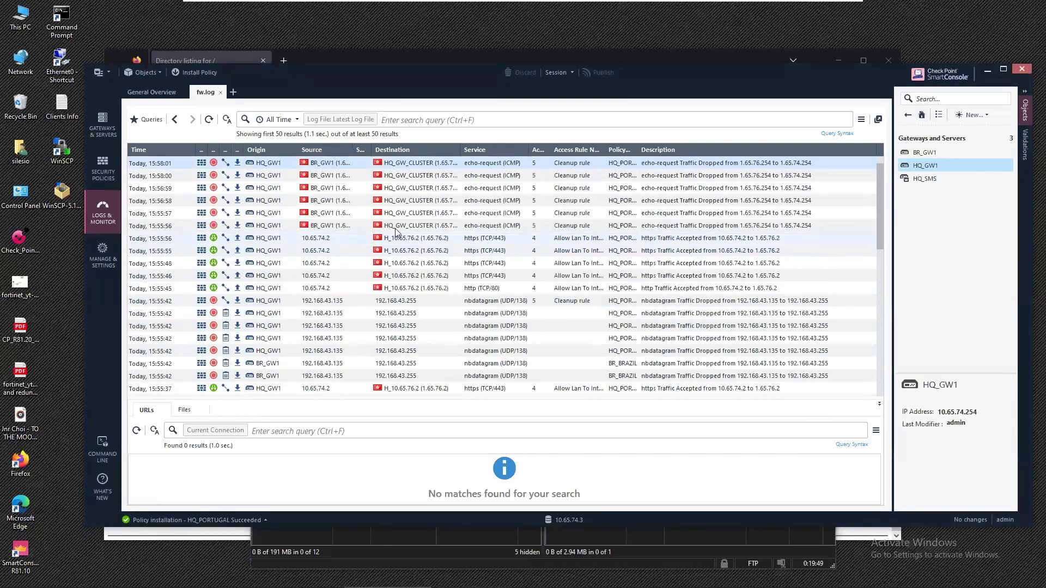
{"action": "left_click", "coordinate": [209, 120]}
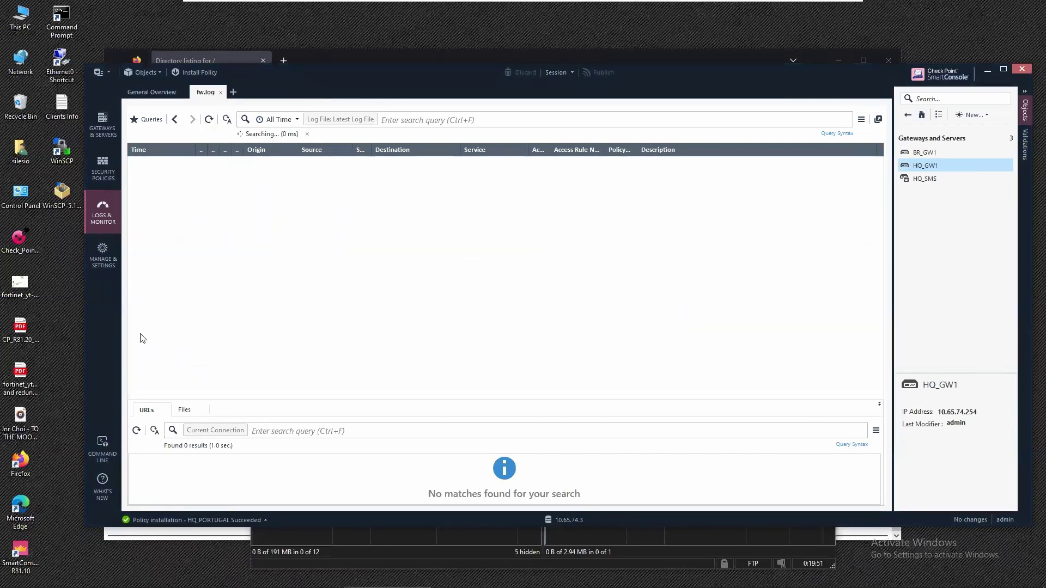
{"action": "left_click", "coordinate": [285, 558]}
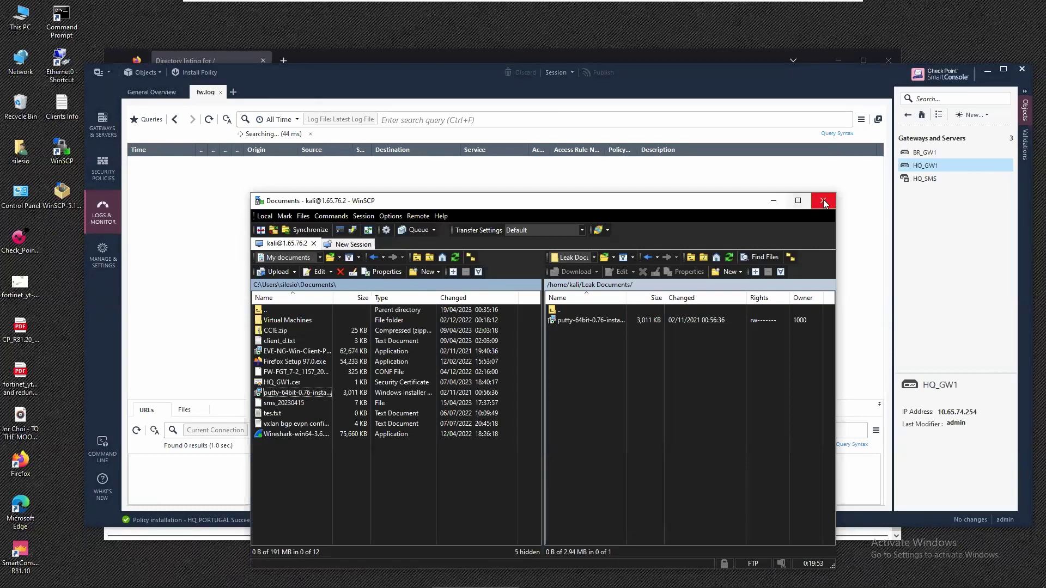
Delete putty-64bit-0.76-installer.msi from the server's Leak Documents folder.
{"action": "left_click", "coordinate": [620, 321]}
{"action": "key", "text": "Delete"}
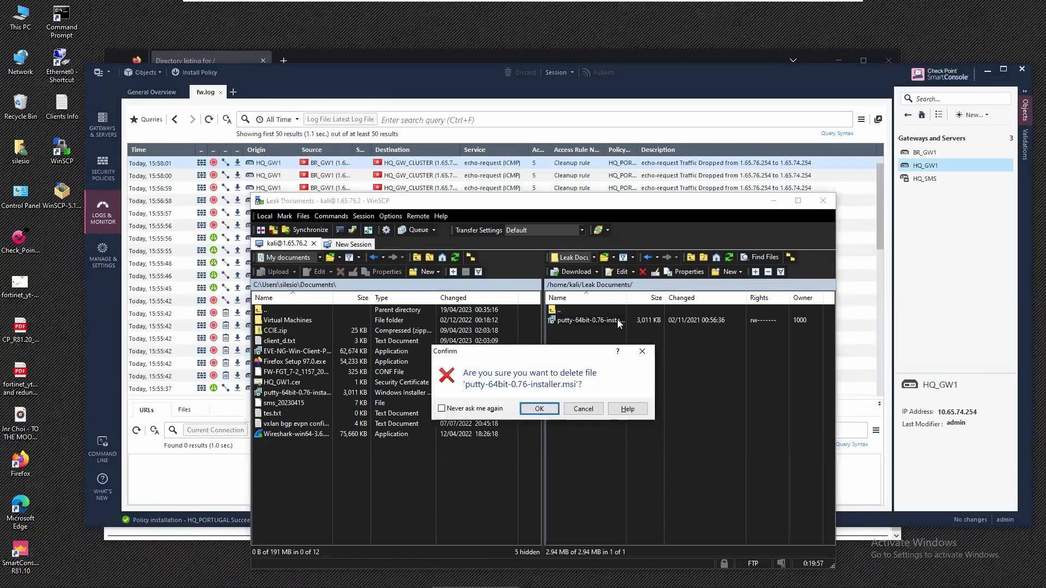
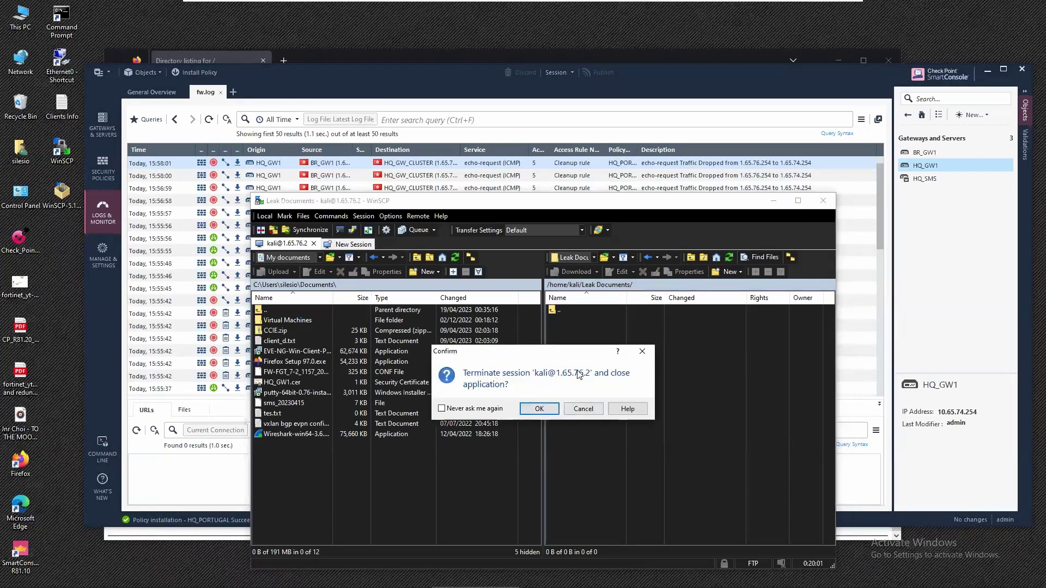
Confirm terminating the Kali session so WinSCP closes and the SmartConsole log list shows.
{"action": "left_click", "coordinate": [539, 409]}
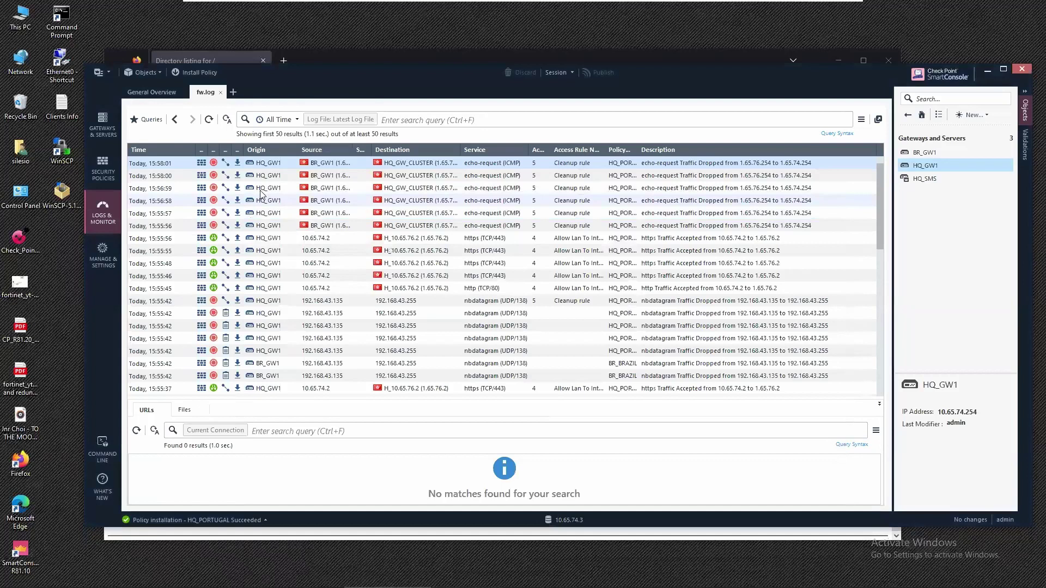
Relaunch WinSCP and log in over FTP to host 1.65.76.2 with the server's user name and password.
{"action": "double_click", "coordinate": [56, 150]}
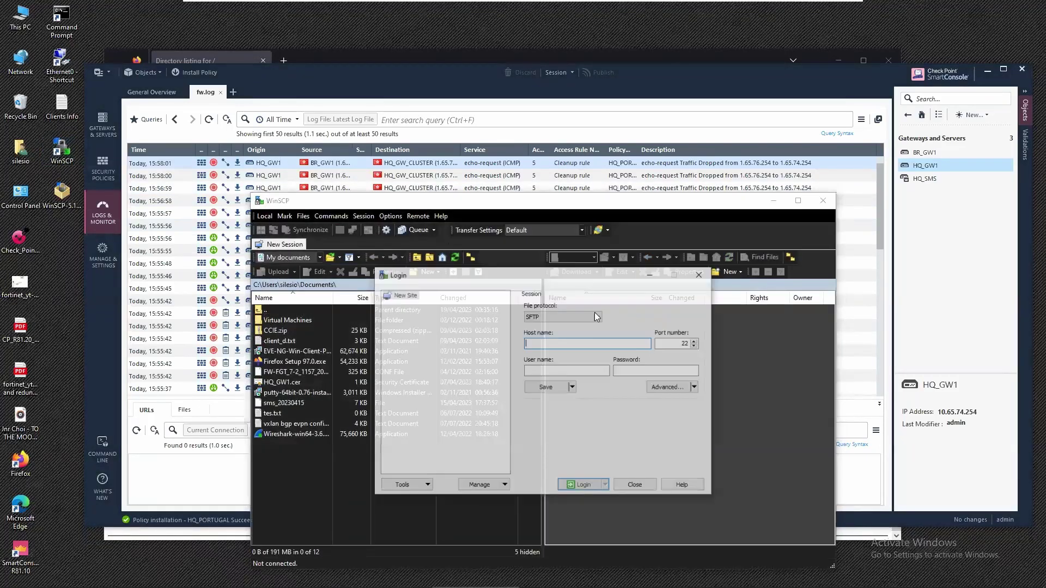
{"action": "left_click", "coordinate": [562, 317]}
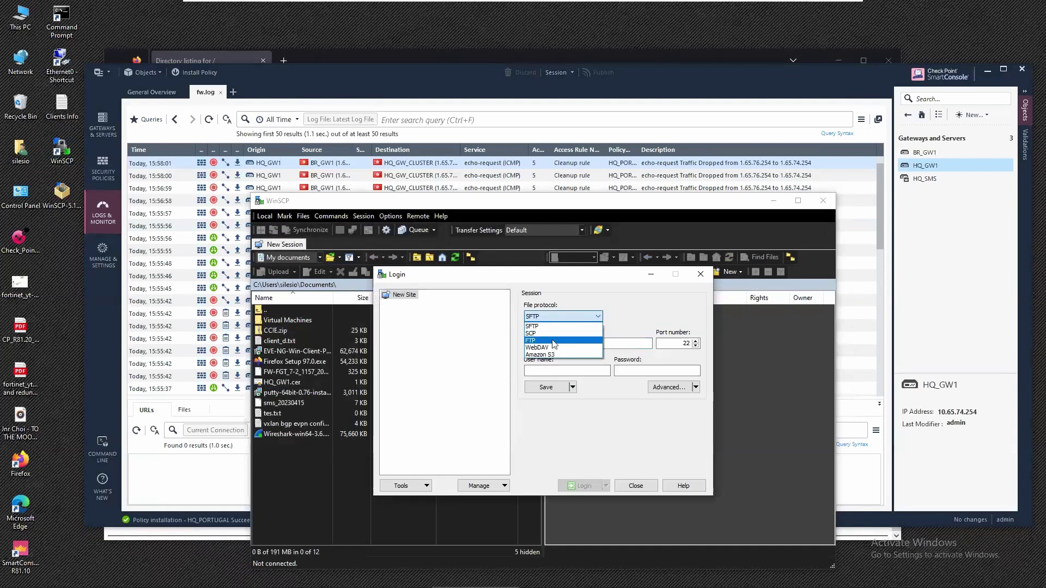
{"action": "left_click", "coordinate": [554, 341]}
{"action": "left_click", "coordinate": [558, 342]}
{"action": "type", "text": "1.65.76"}
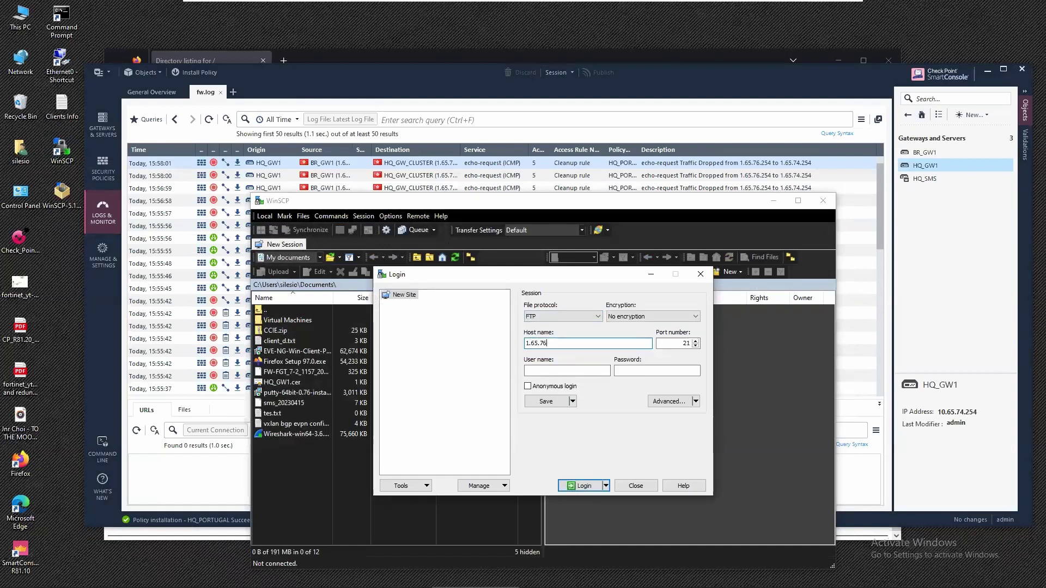
{"action": "key", "text": "Tab"}
{"action": "key", "text": "Tab"}
{"action": "type", "text": "kali"}
{"action": "key", "text": "Tab"}
{"action": "type", "text": "k"}
{"action": "key", "text": "Return"}
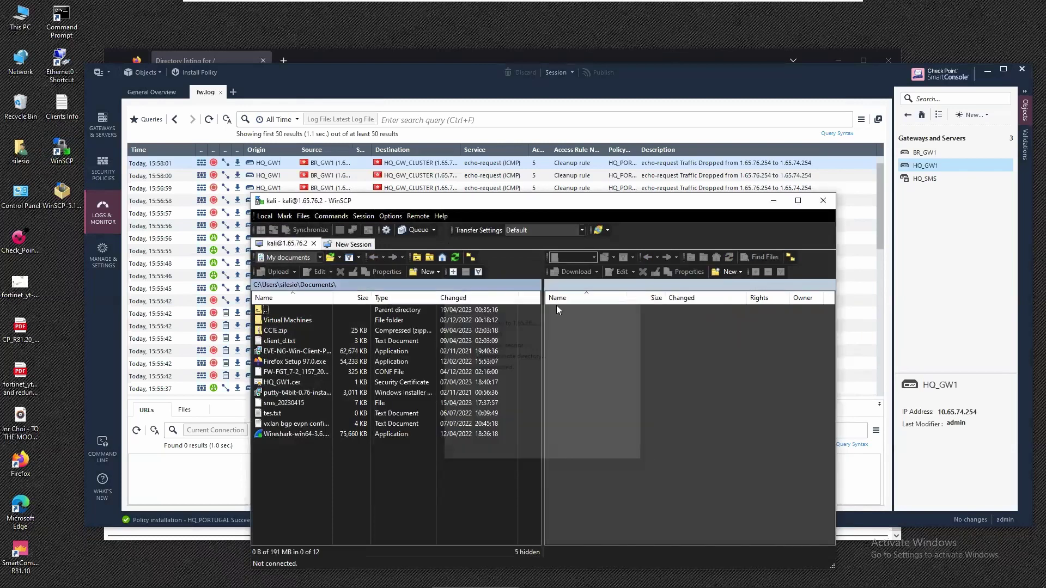
Open the remote Leak Documents folder and drag putty-64bit-0.76-installer.msi from local Documents into it.
{"action": "double_click", "coordinate": [580, 358]}
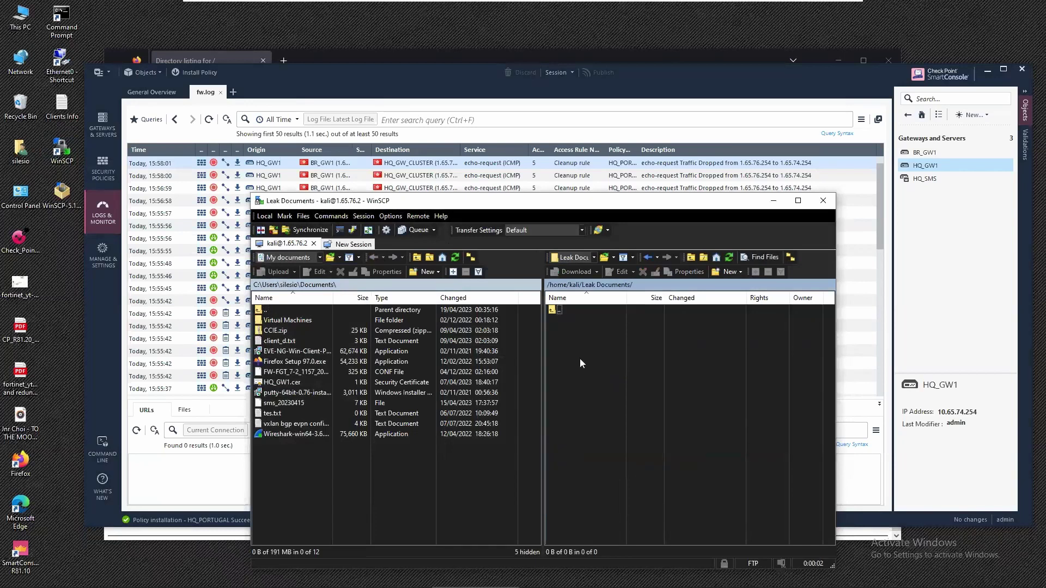
{"action": "left_click", "coordinate": [281, 355]}
{"action": "left_click", "coordinate": [273, 391]}
{"action": "left_click_drag", "start_coordinate": [299, 391], "coordinate": [577, 377]}
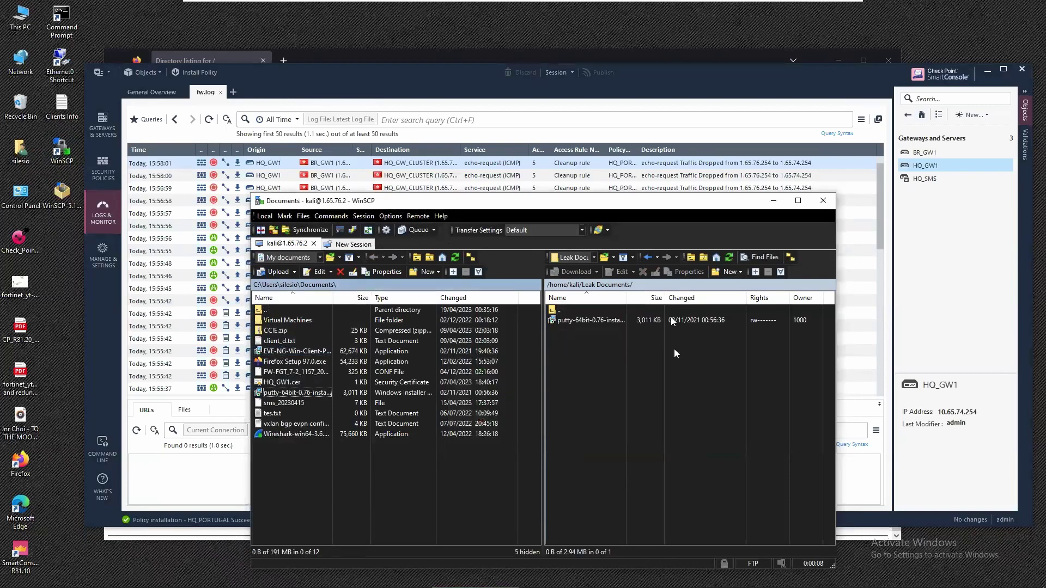